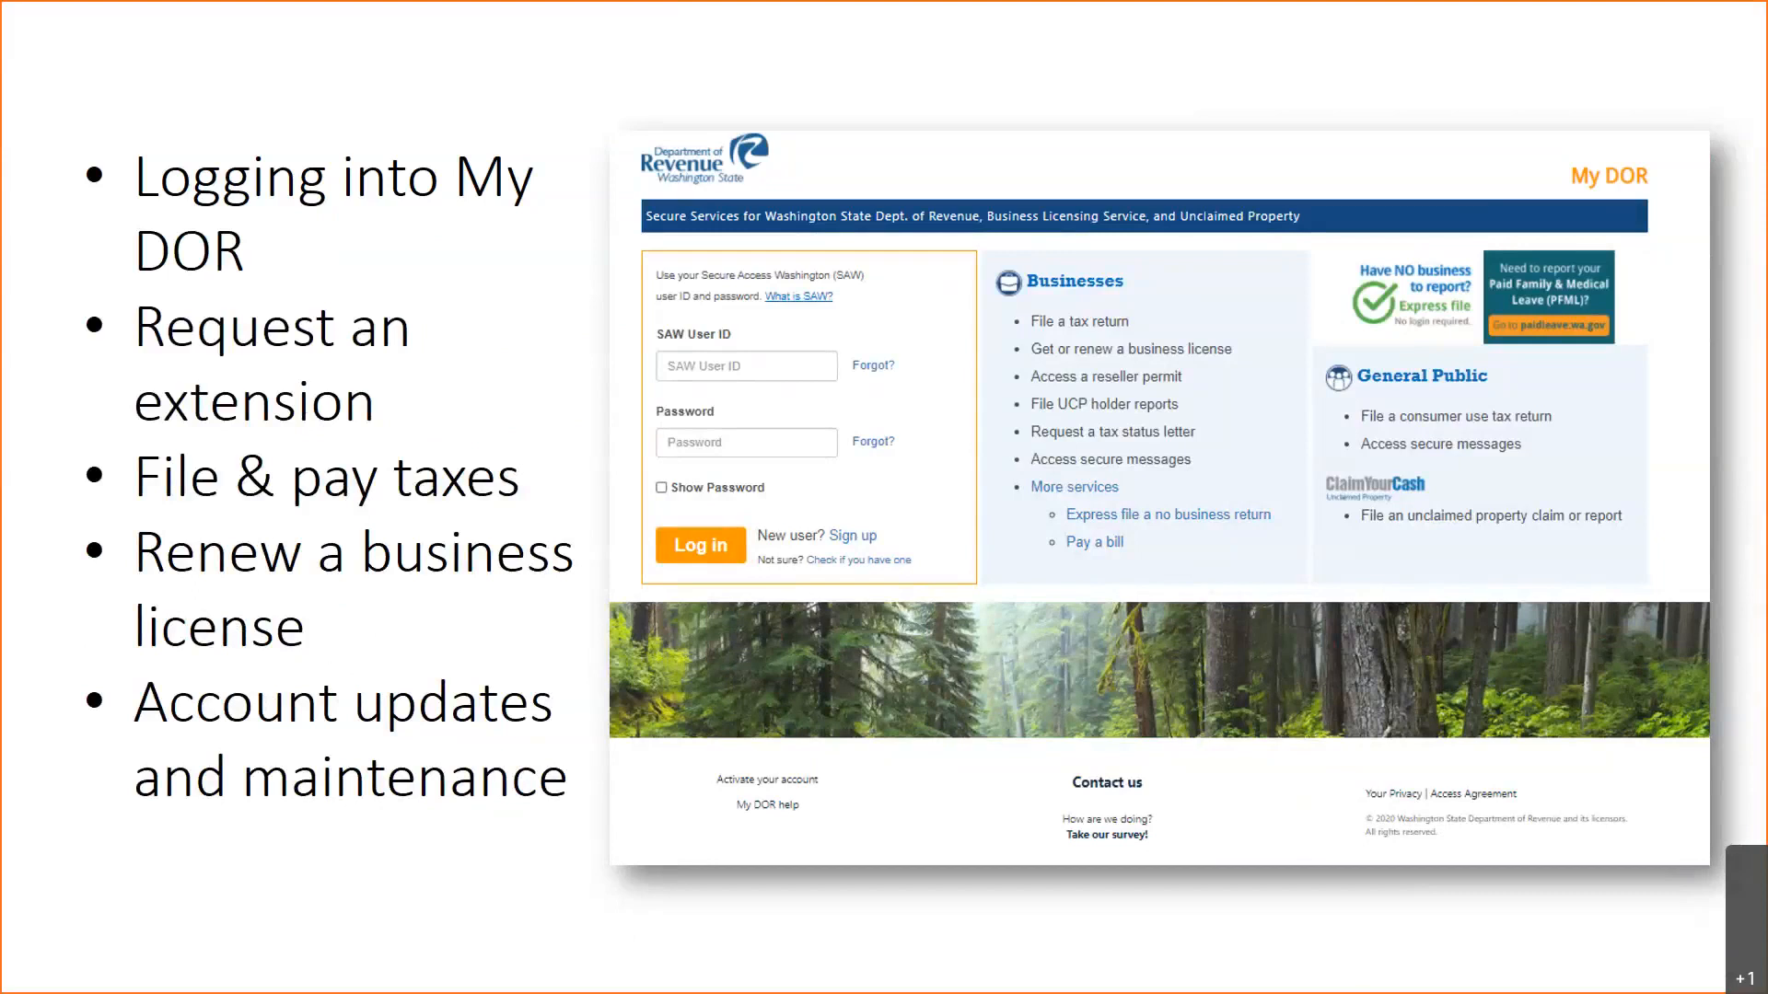
- Advance to the Colleen Cleans slide listing its Vancouver, Yakima and Wapato locations
key("Right")
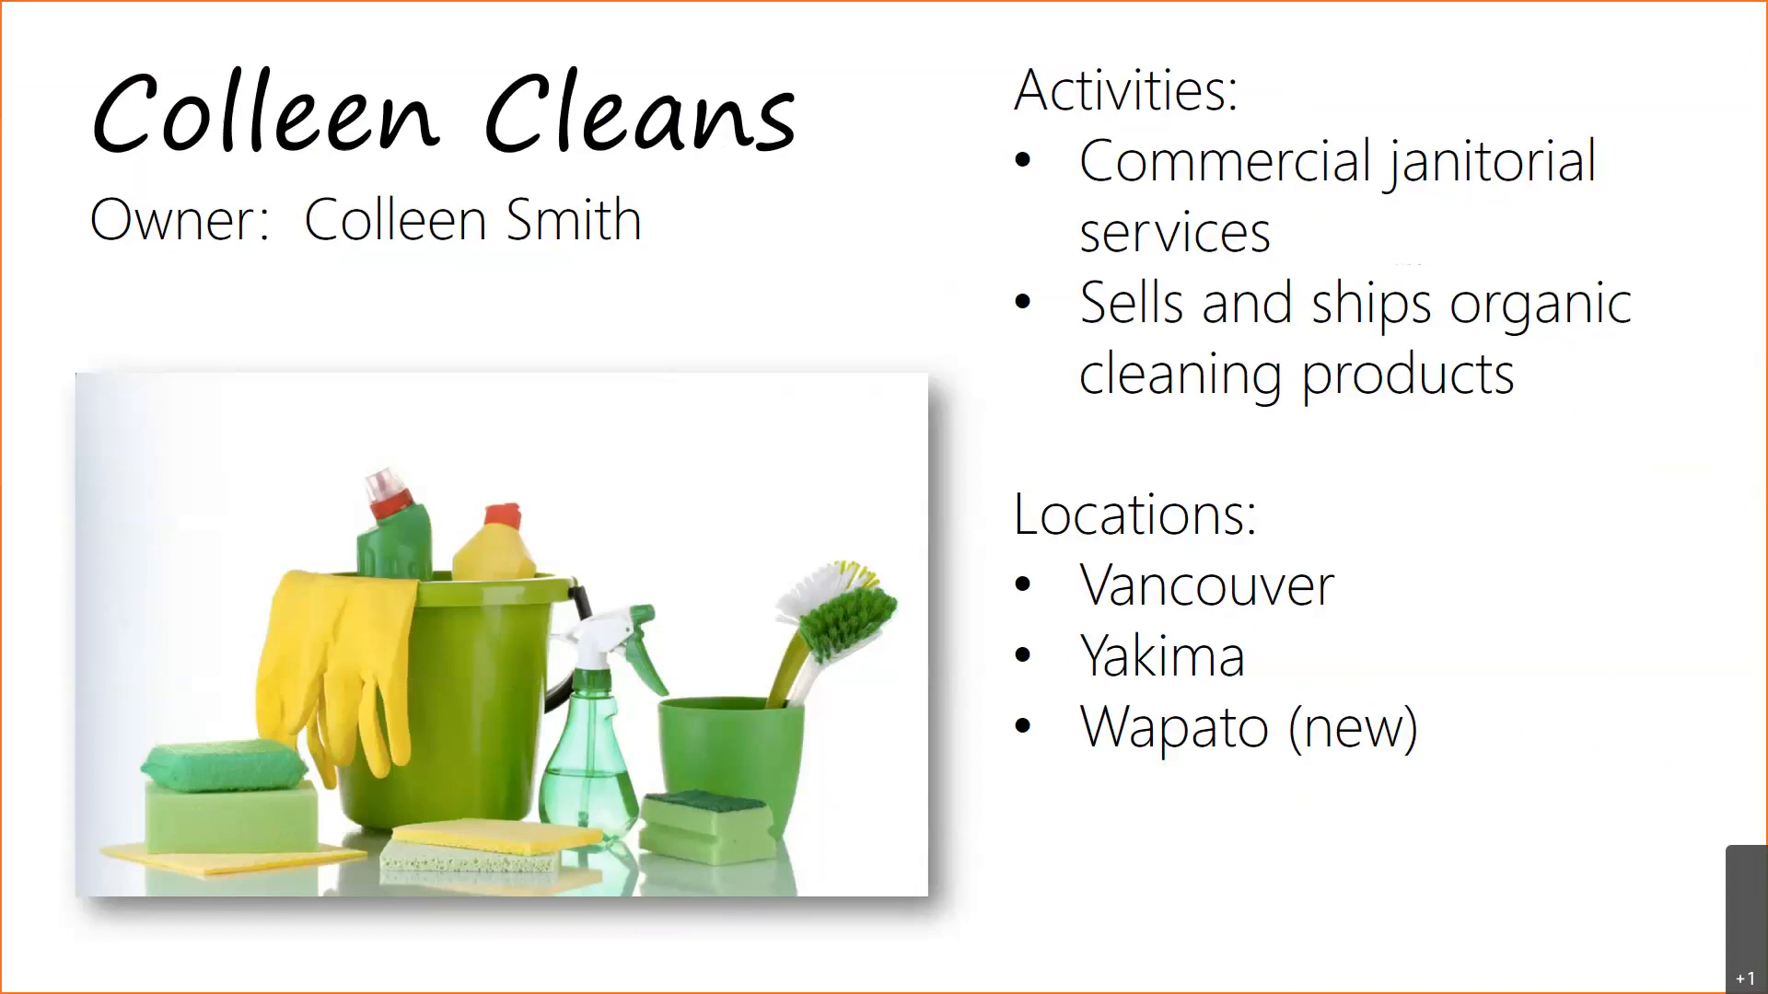
- Advance to the slide with the Washington Department of Revenue homepage screenshot
key("Right")
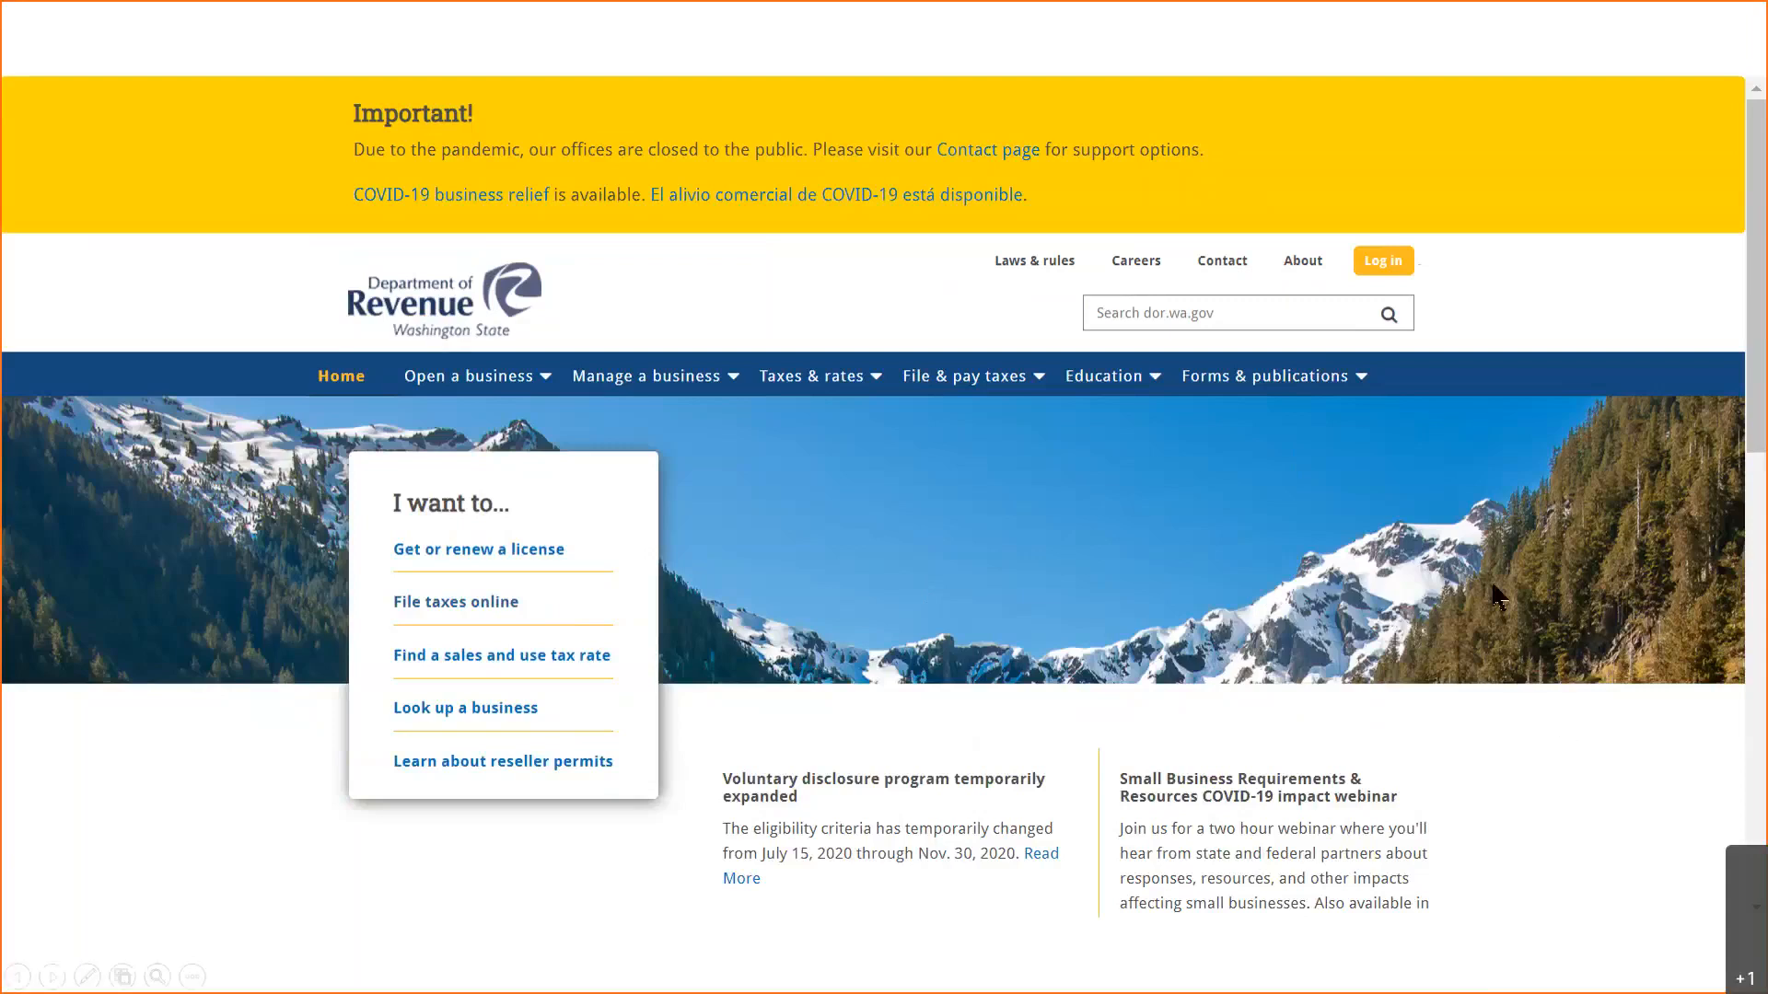
- Go from the DOR homepage to My DOR sign-in, then to the forgotten SAW User ID page
left_click(1372, 260)
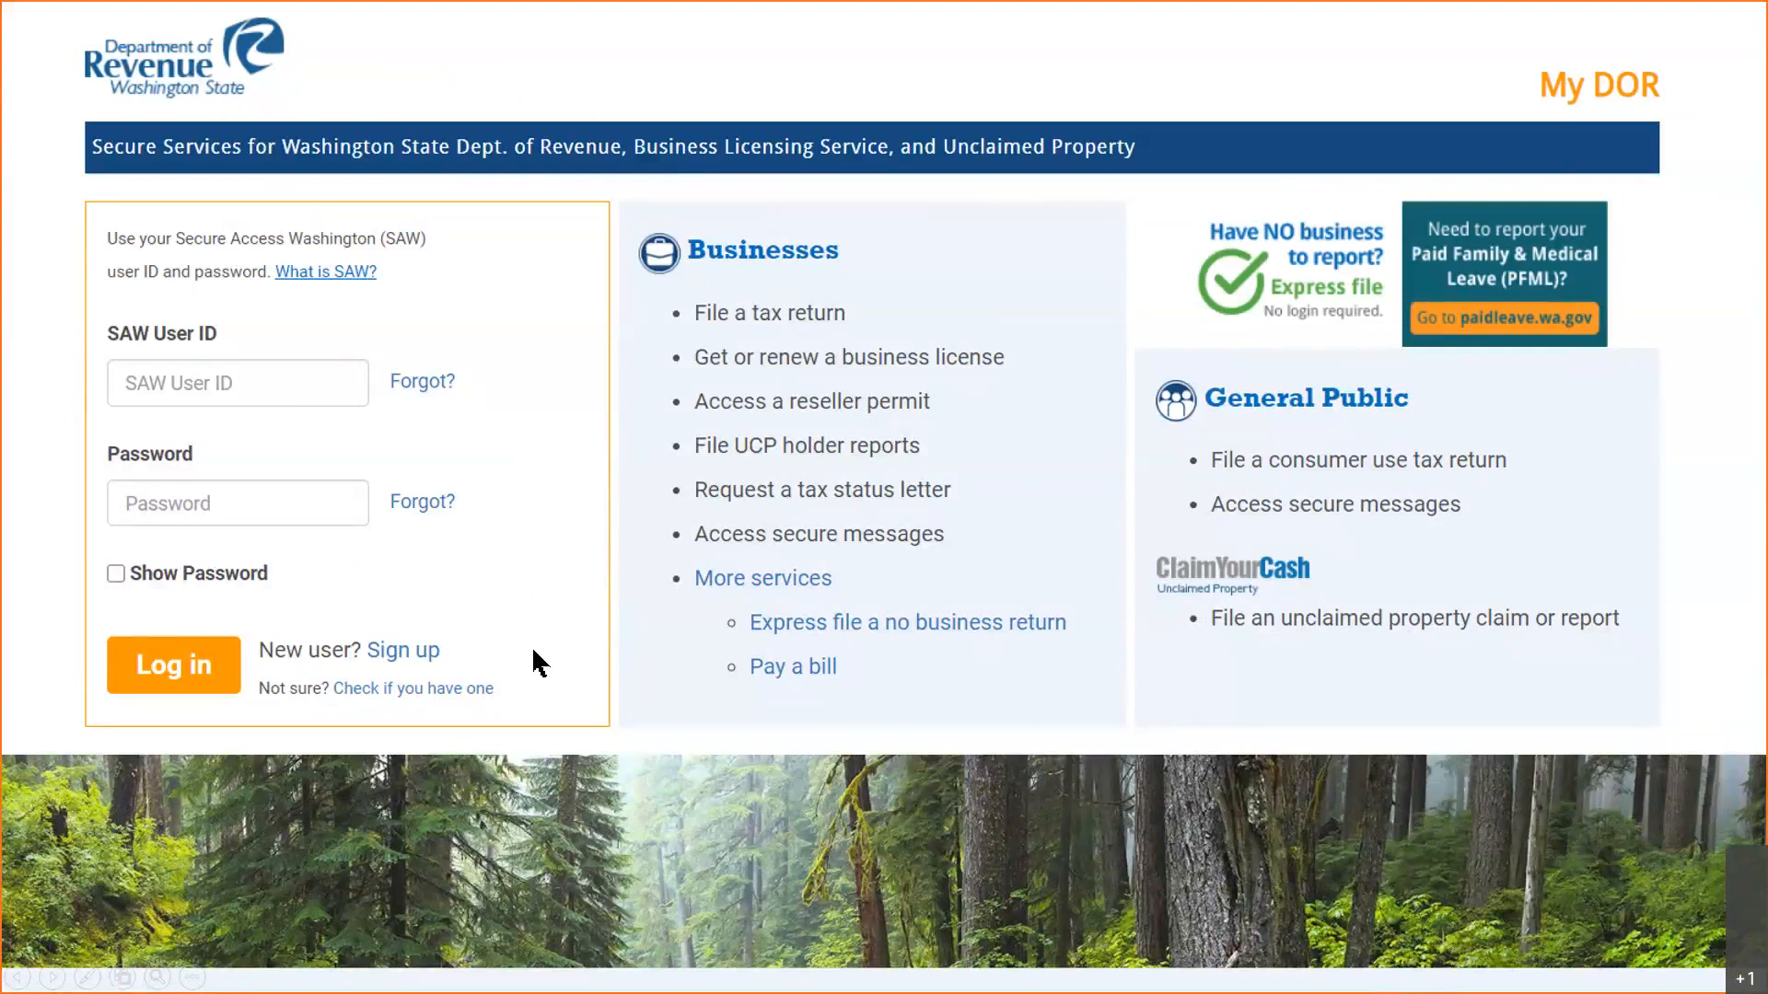
left_click(469, 684)
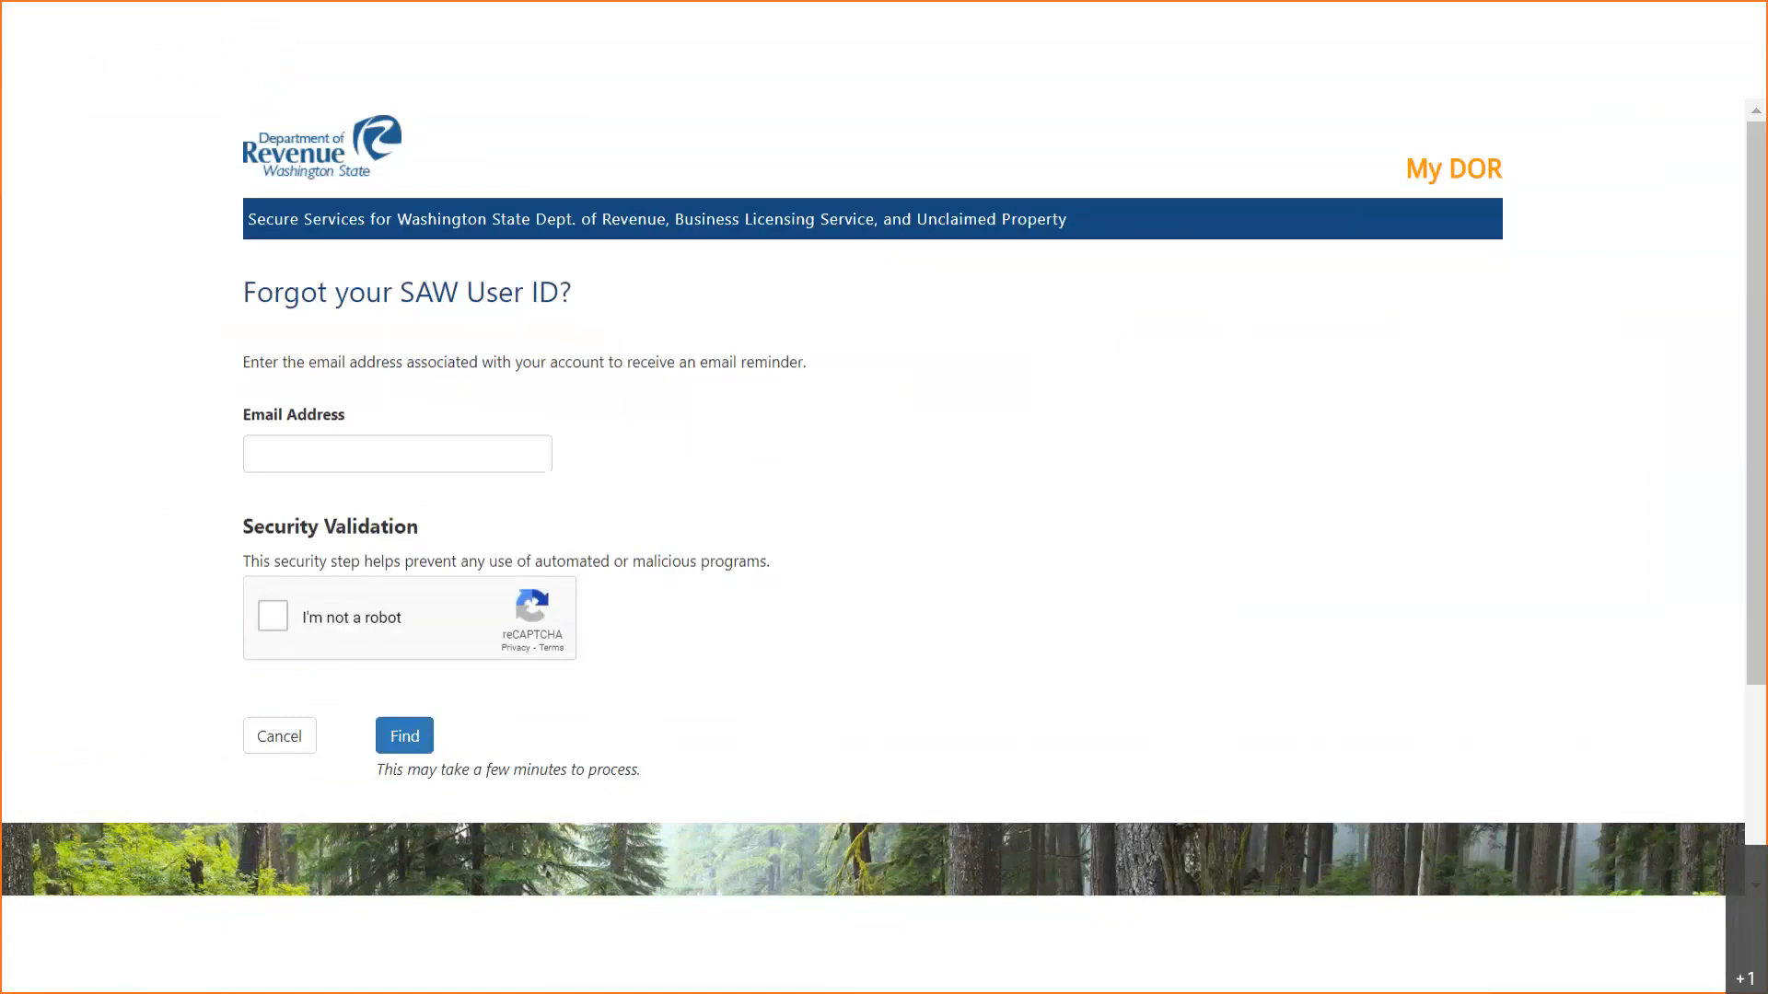
- Cancel the ID recovery and log in to My DOR with the SAW user ID and account password
left_click(288, 739)
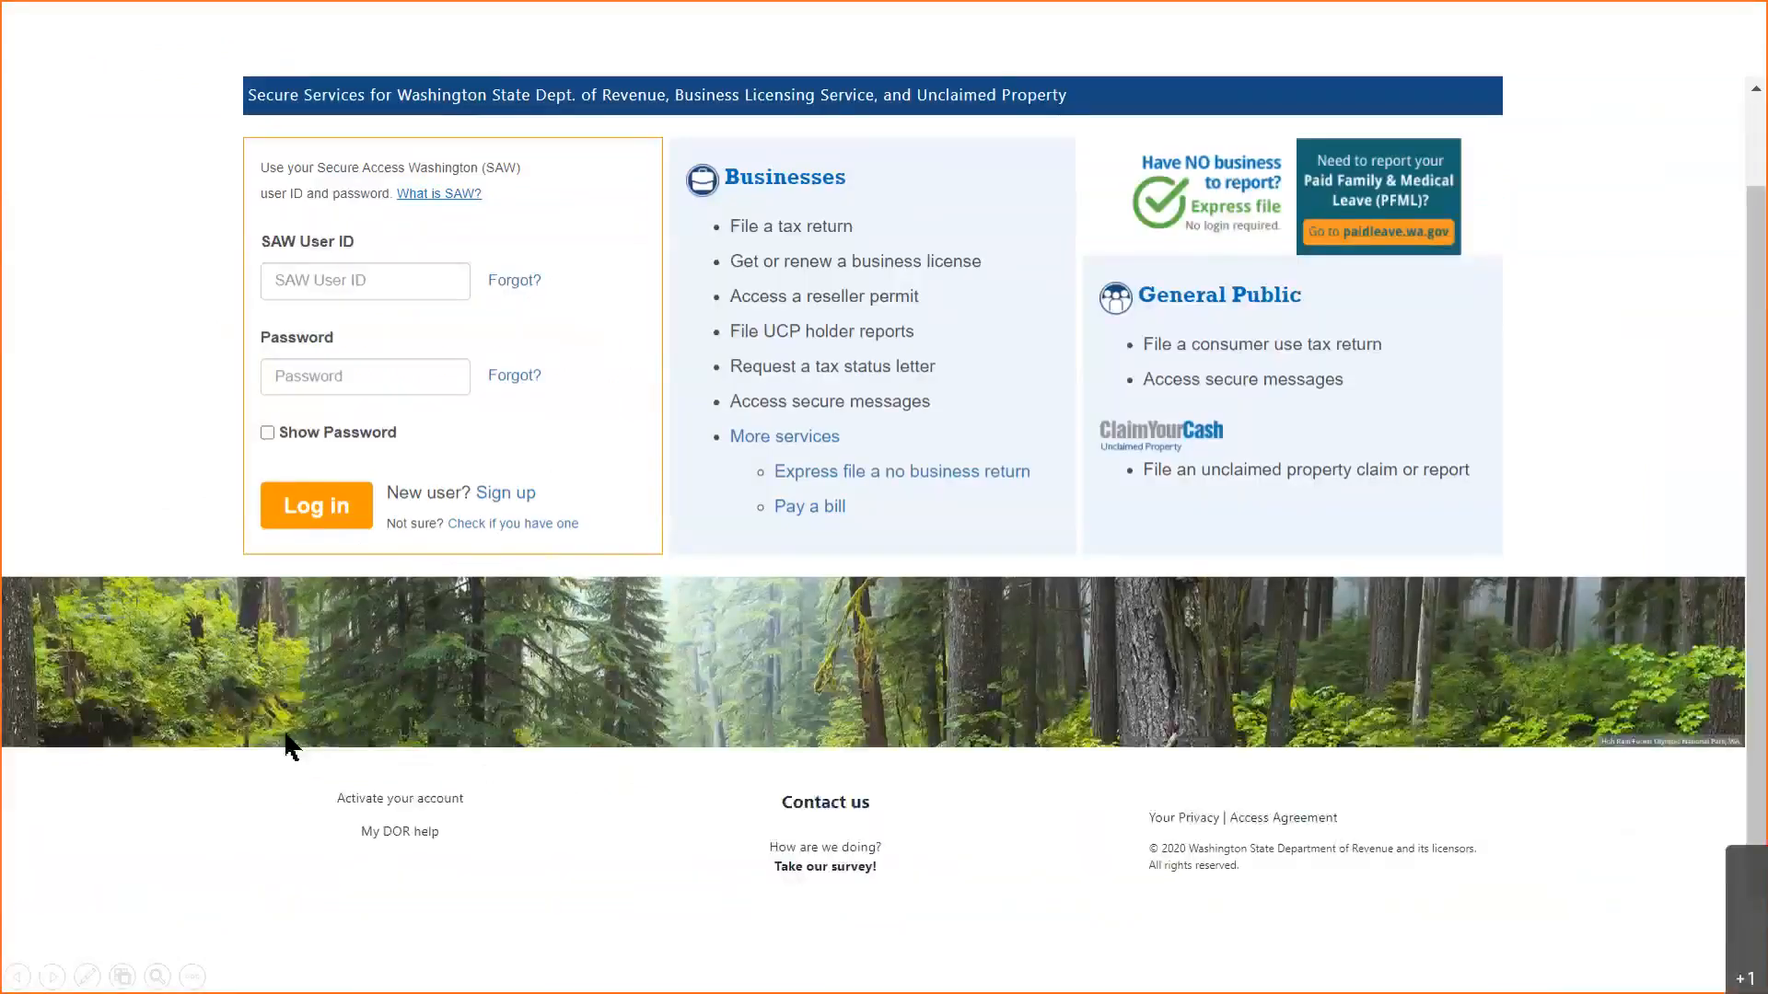
left_click(349, 286)
left_click(381, 375)
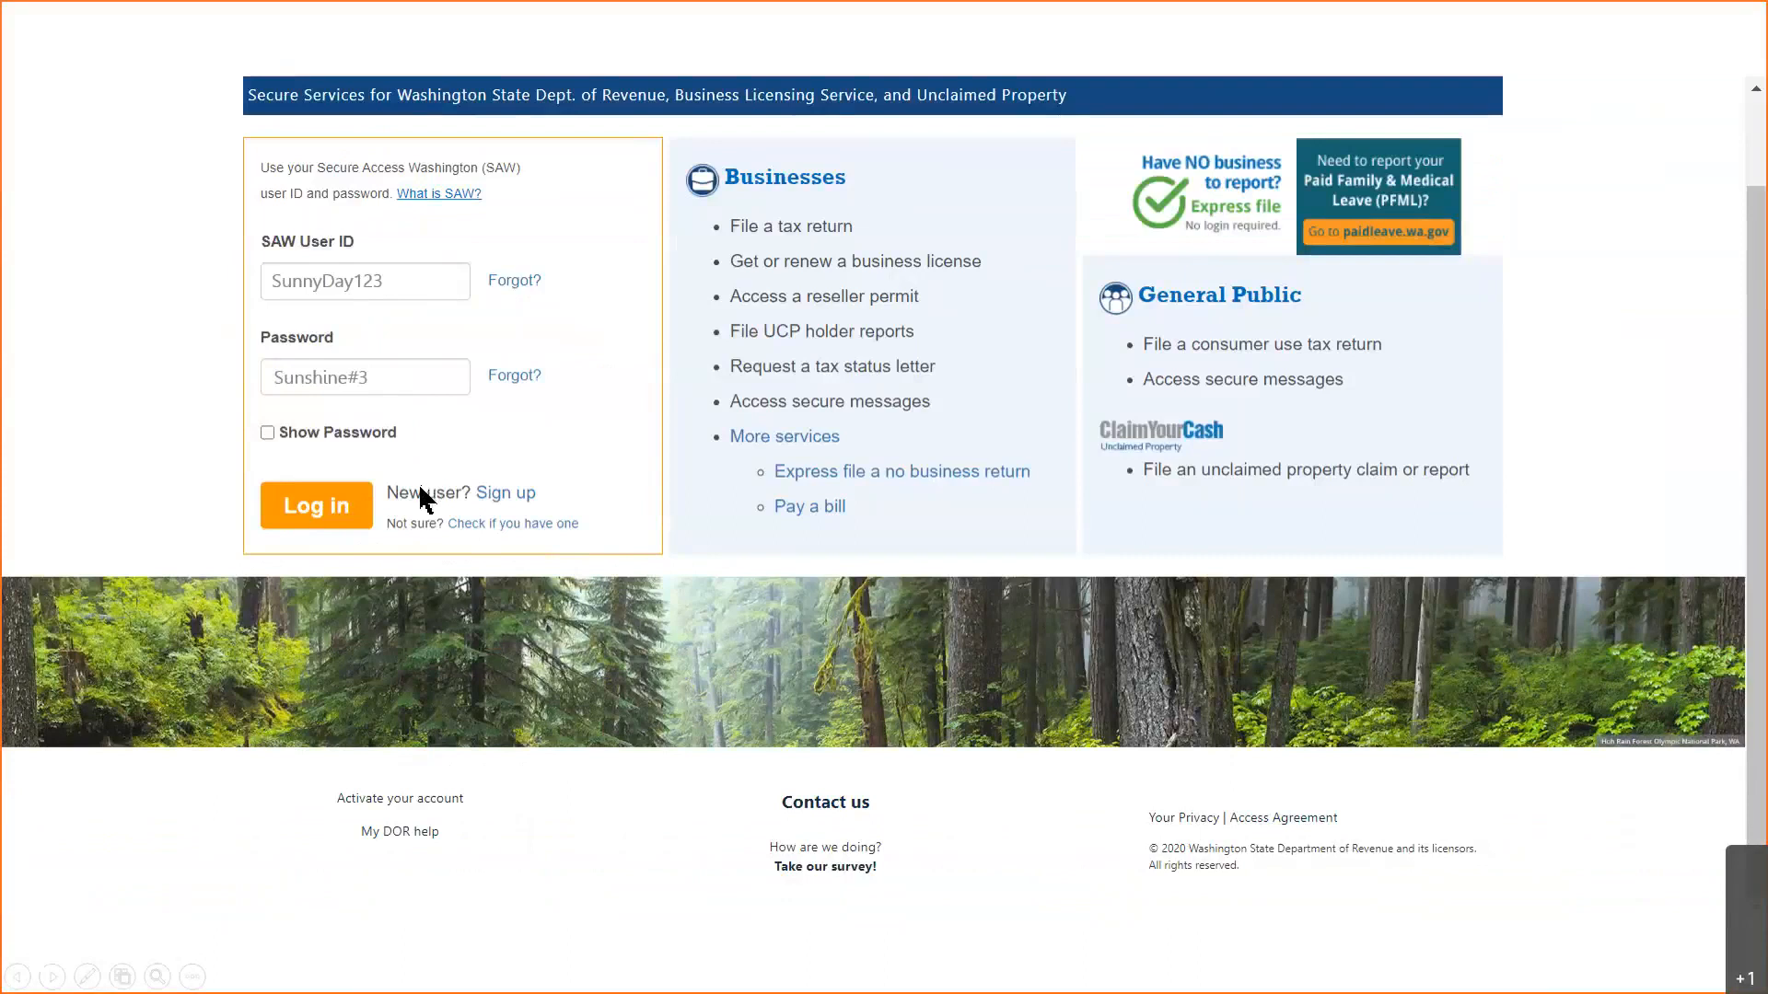
left_click(316, 511)
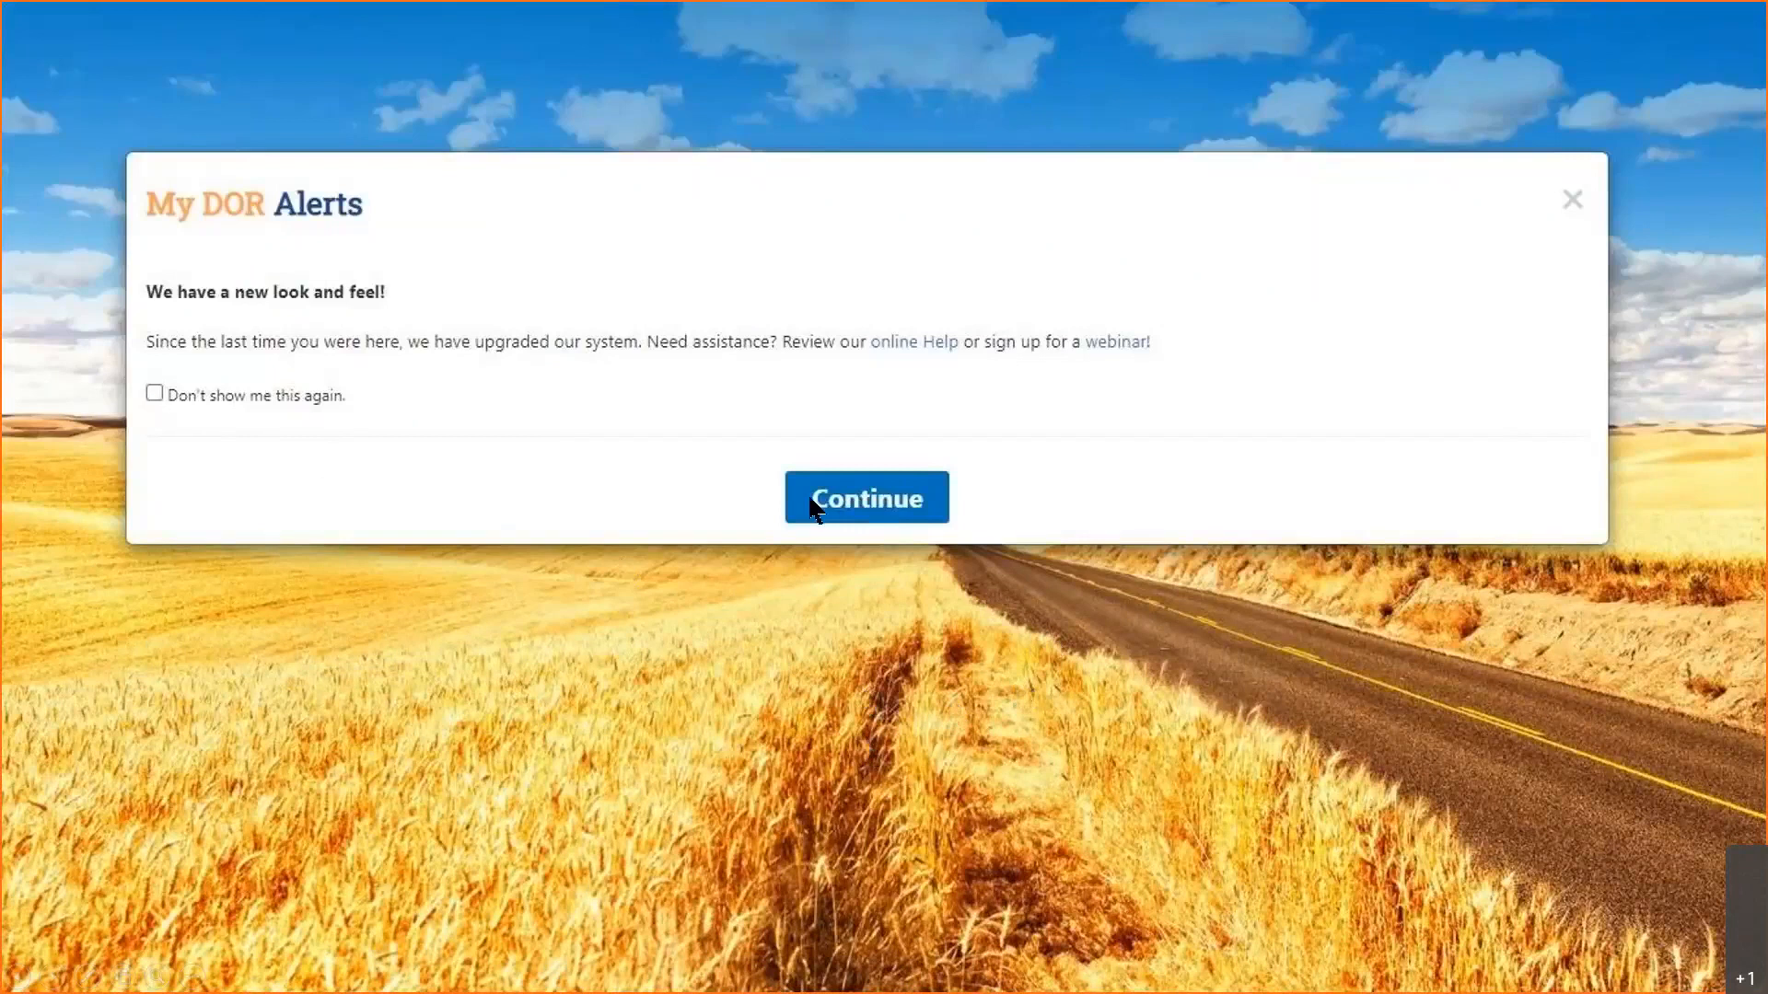
- Continue past the My DOR new look and feel alert to the Services page
left_click(840, 513)
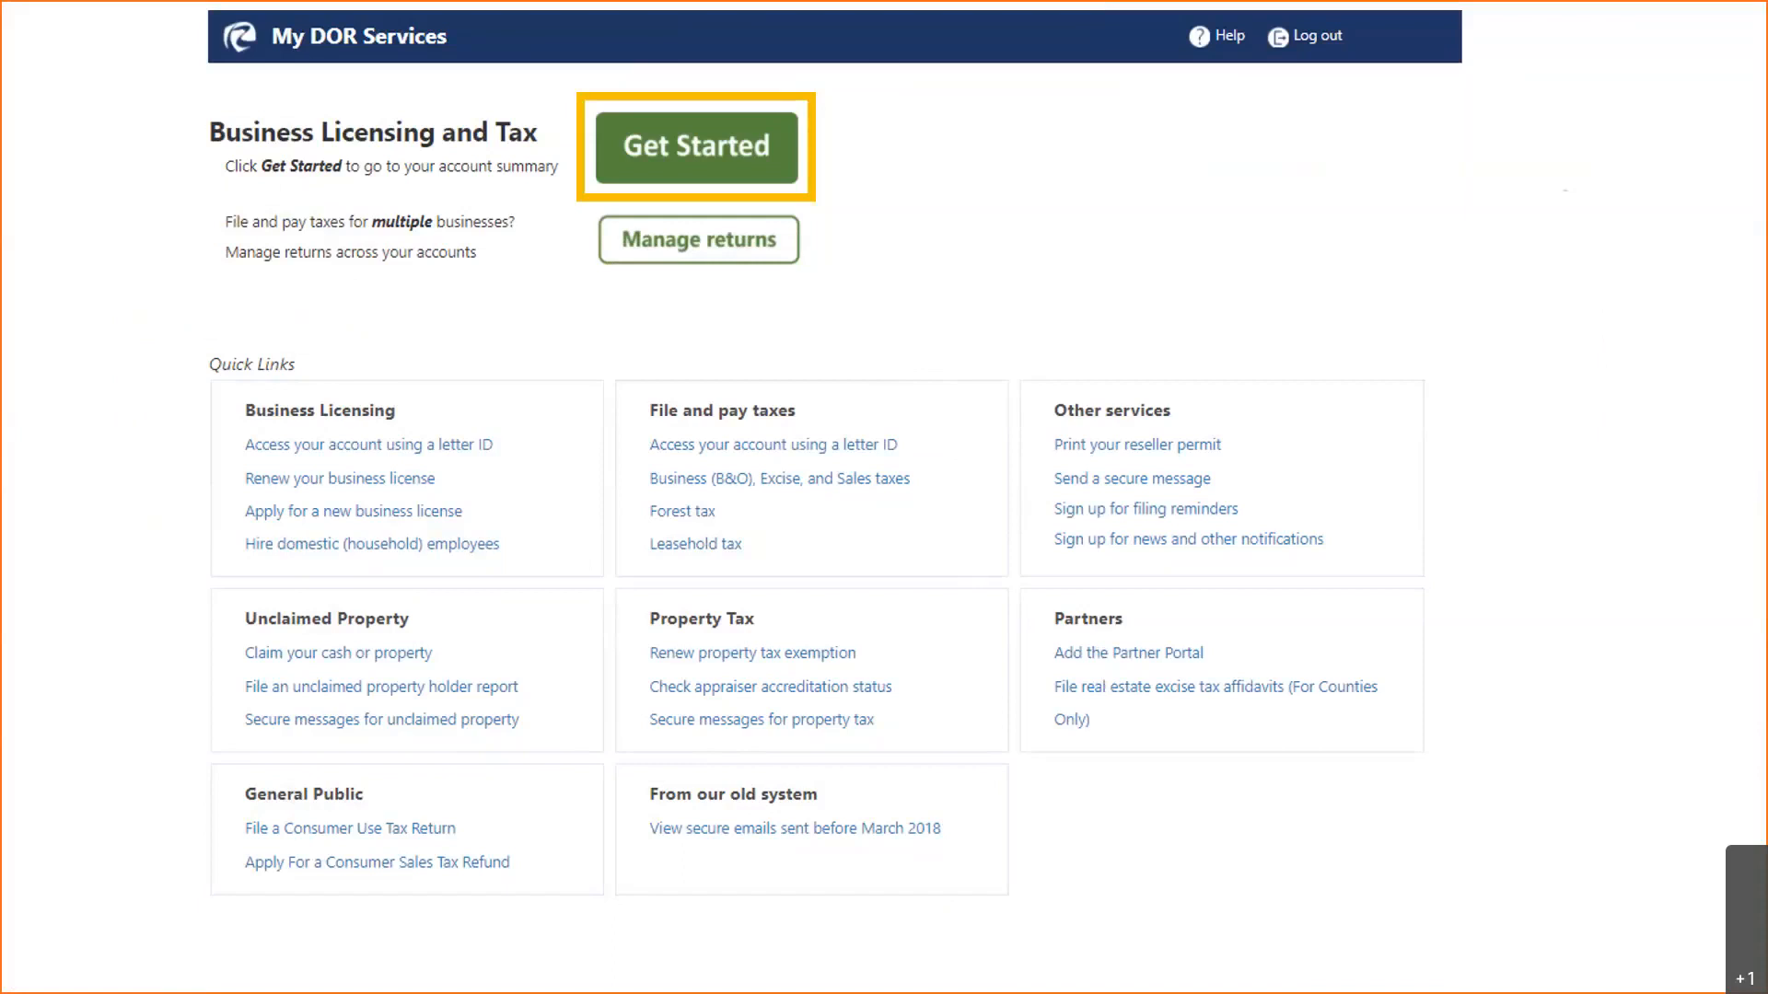
- Open the account and view Action Items: one unread message and the Annual 2020 Combined Excise Tax Return
left_click(753, 169)
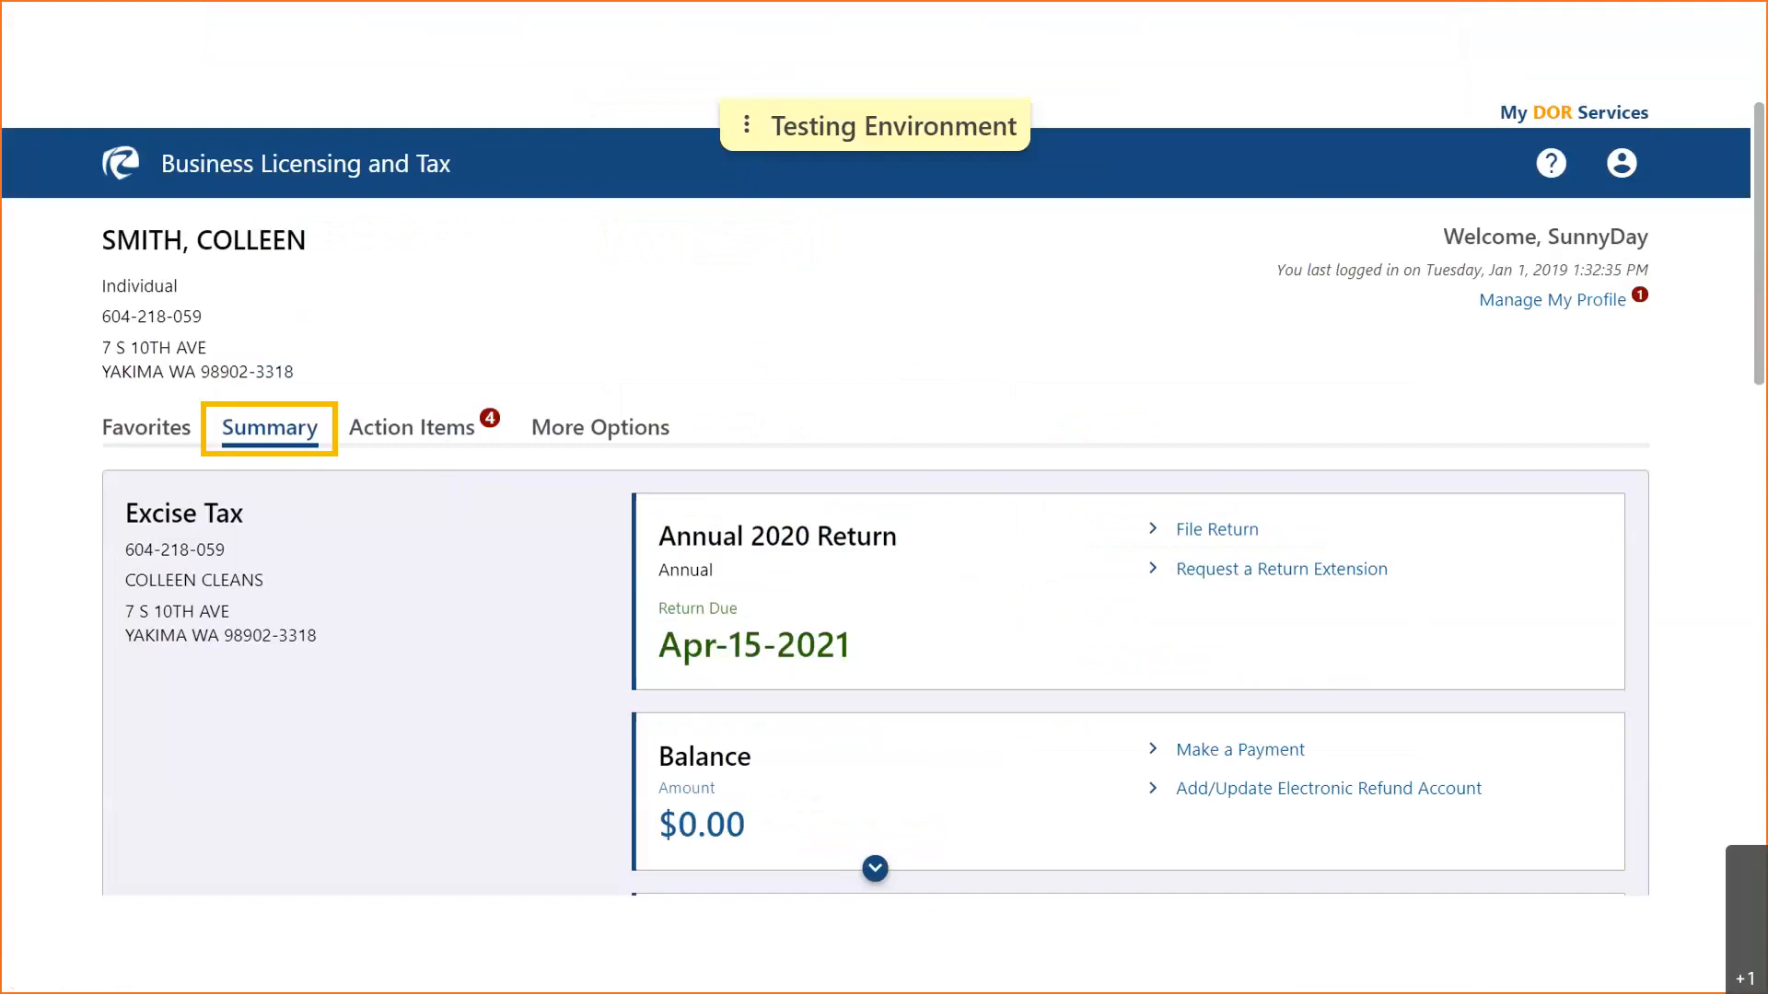
left_click(421, 463)
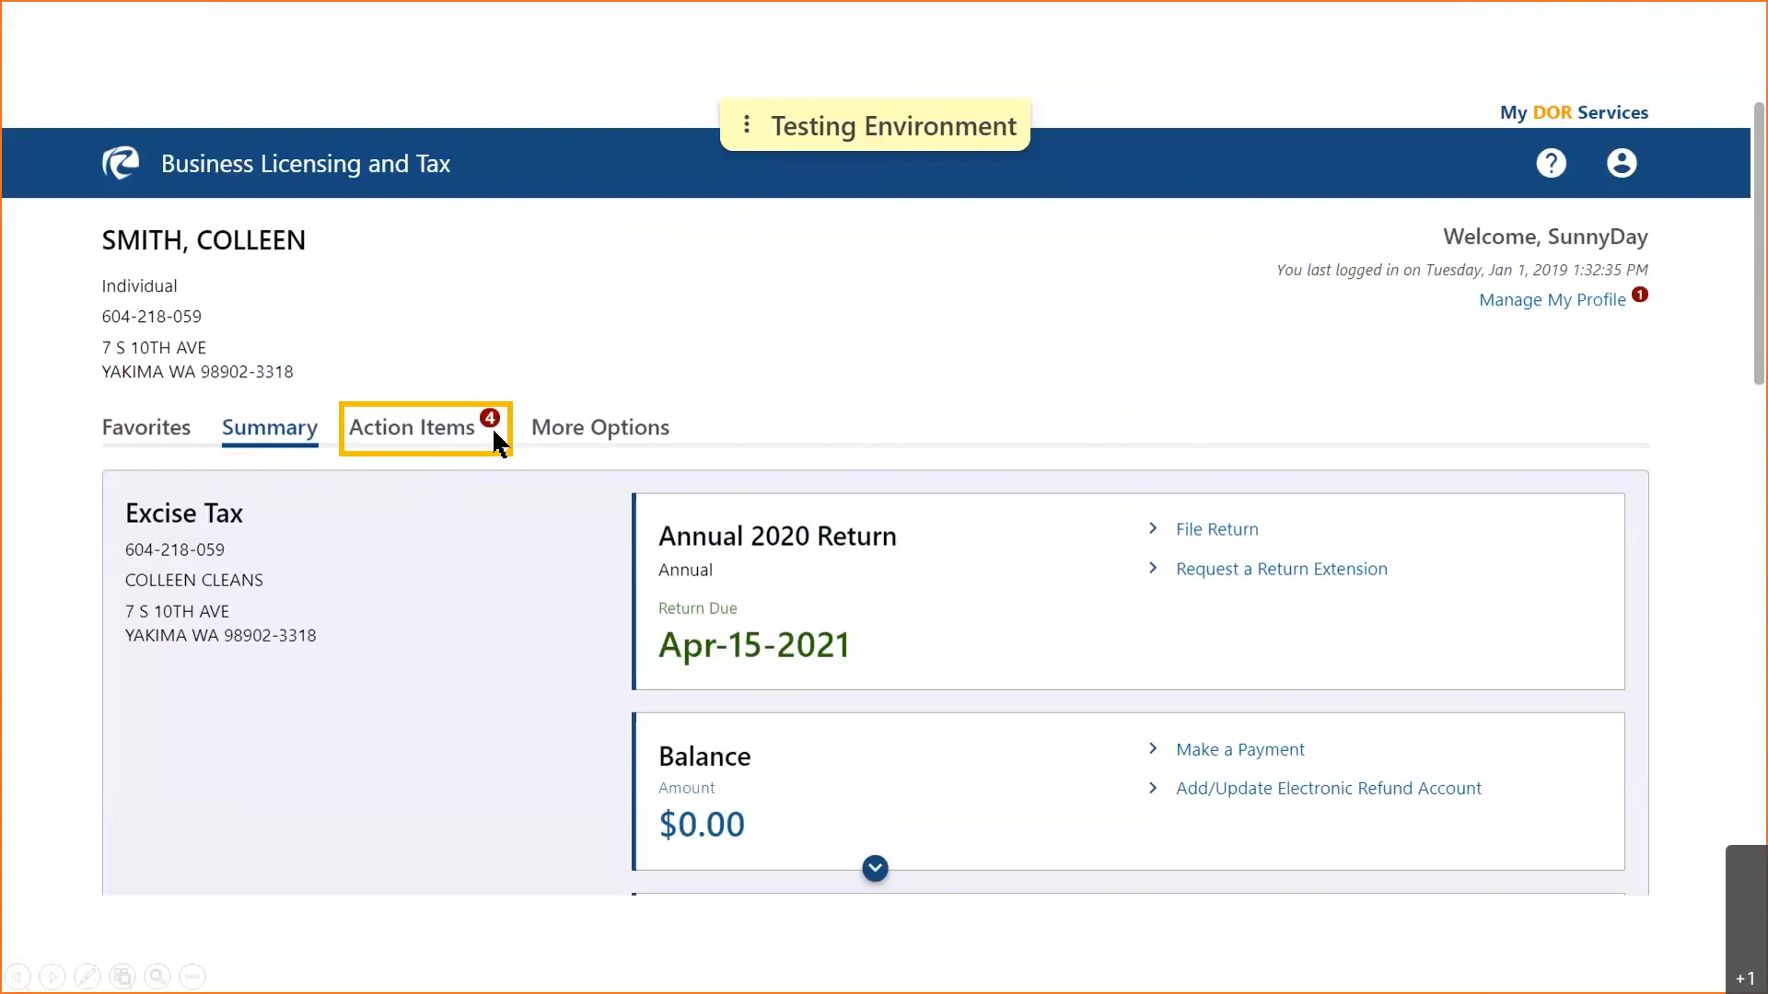
left_click(429, 429)
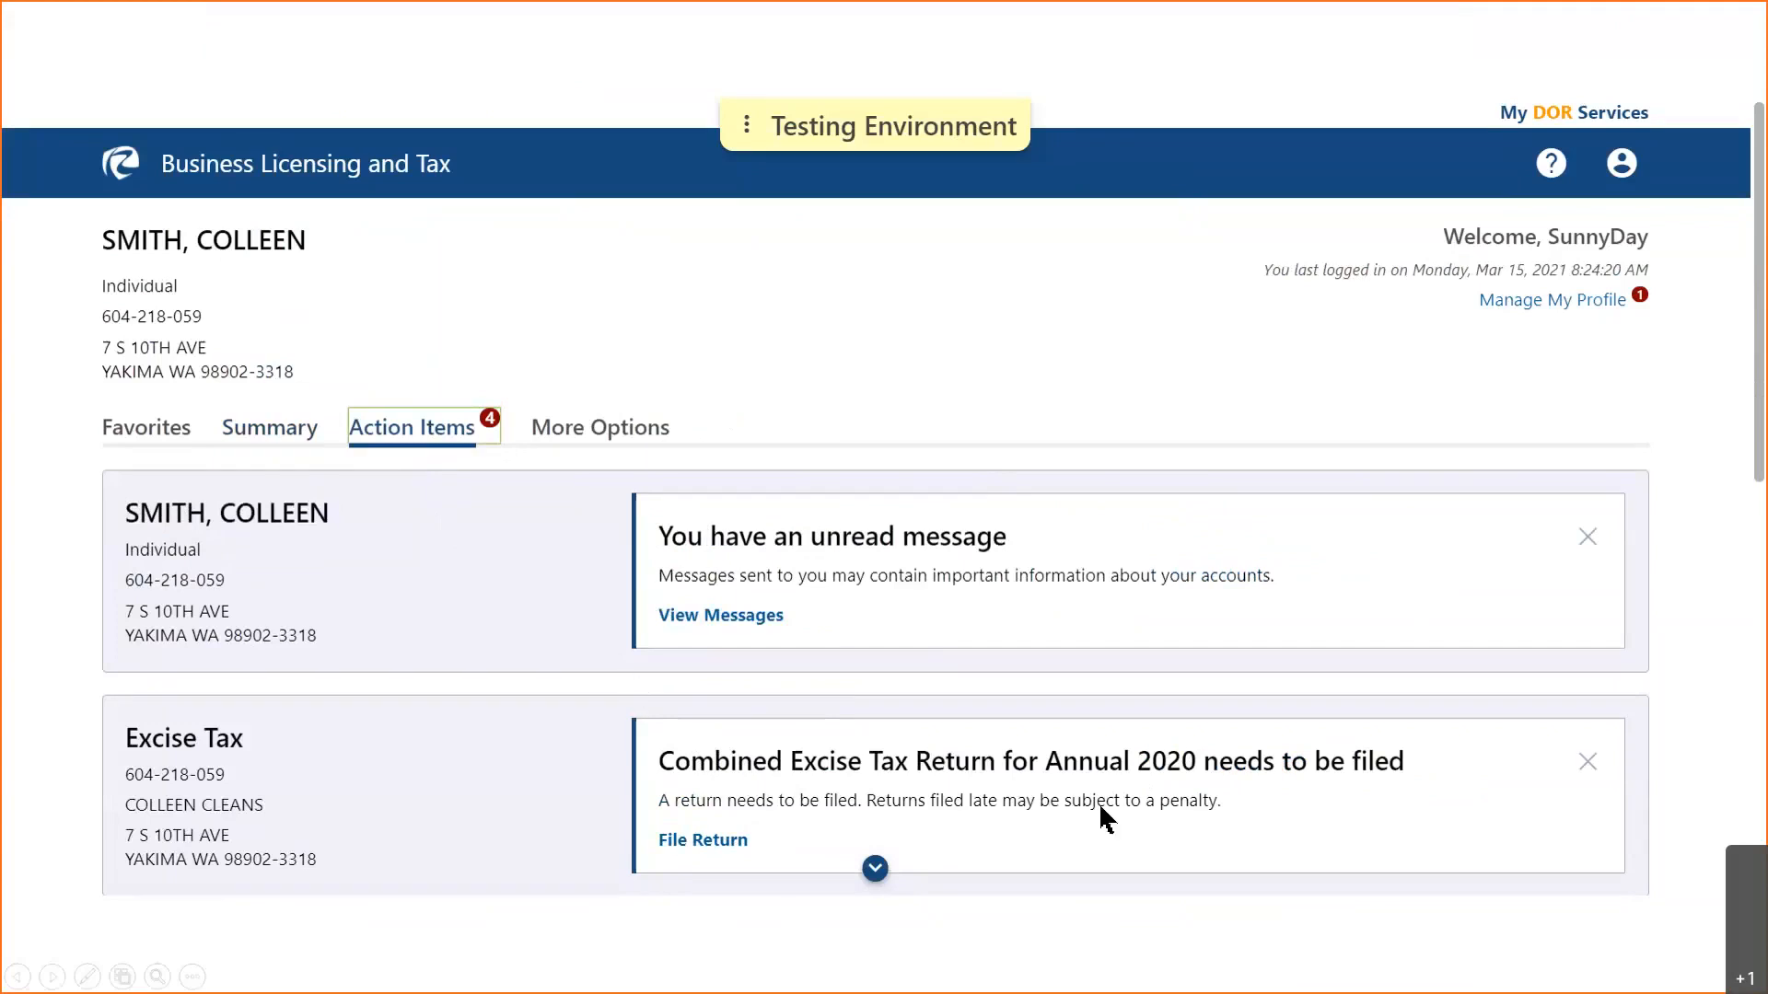
- Return to the Summary tab showing the Annual 2020 Return due Apr-15-2021 and $0.00 balance
left_click(874, 870)
left_click(286, 431)
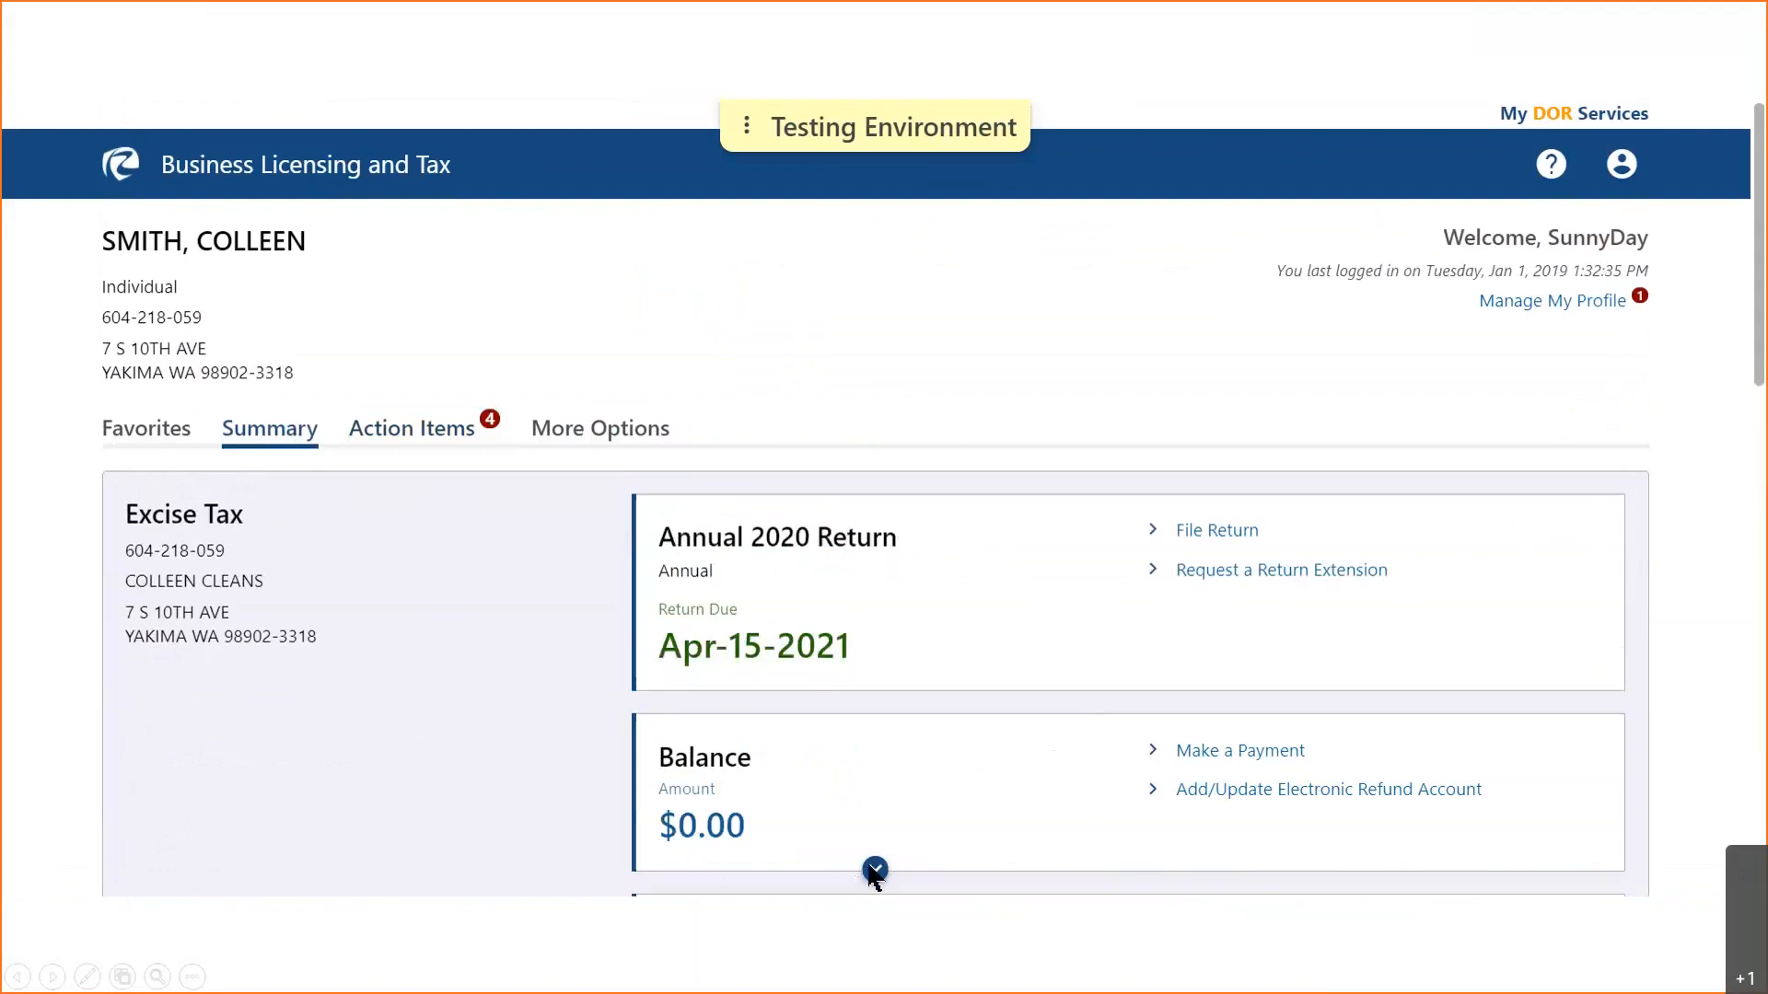
- Review the Yakima and Vancouver business license sections, both renewing 4/30/2021, down to the footer
scroll(874, 872, "down", 3)
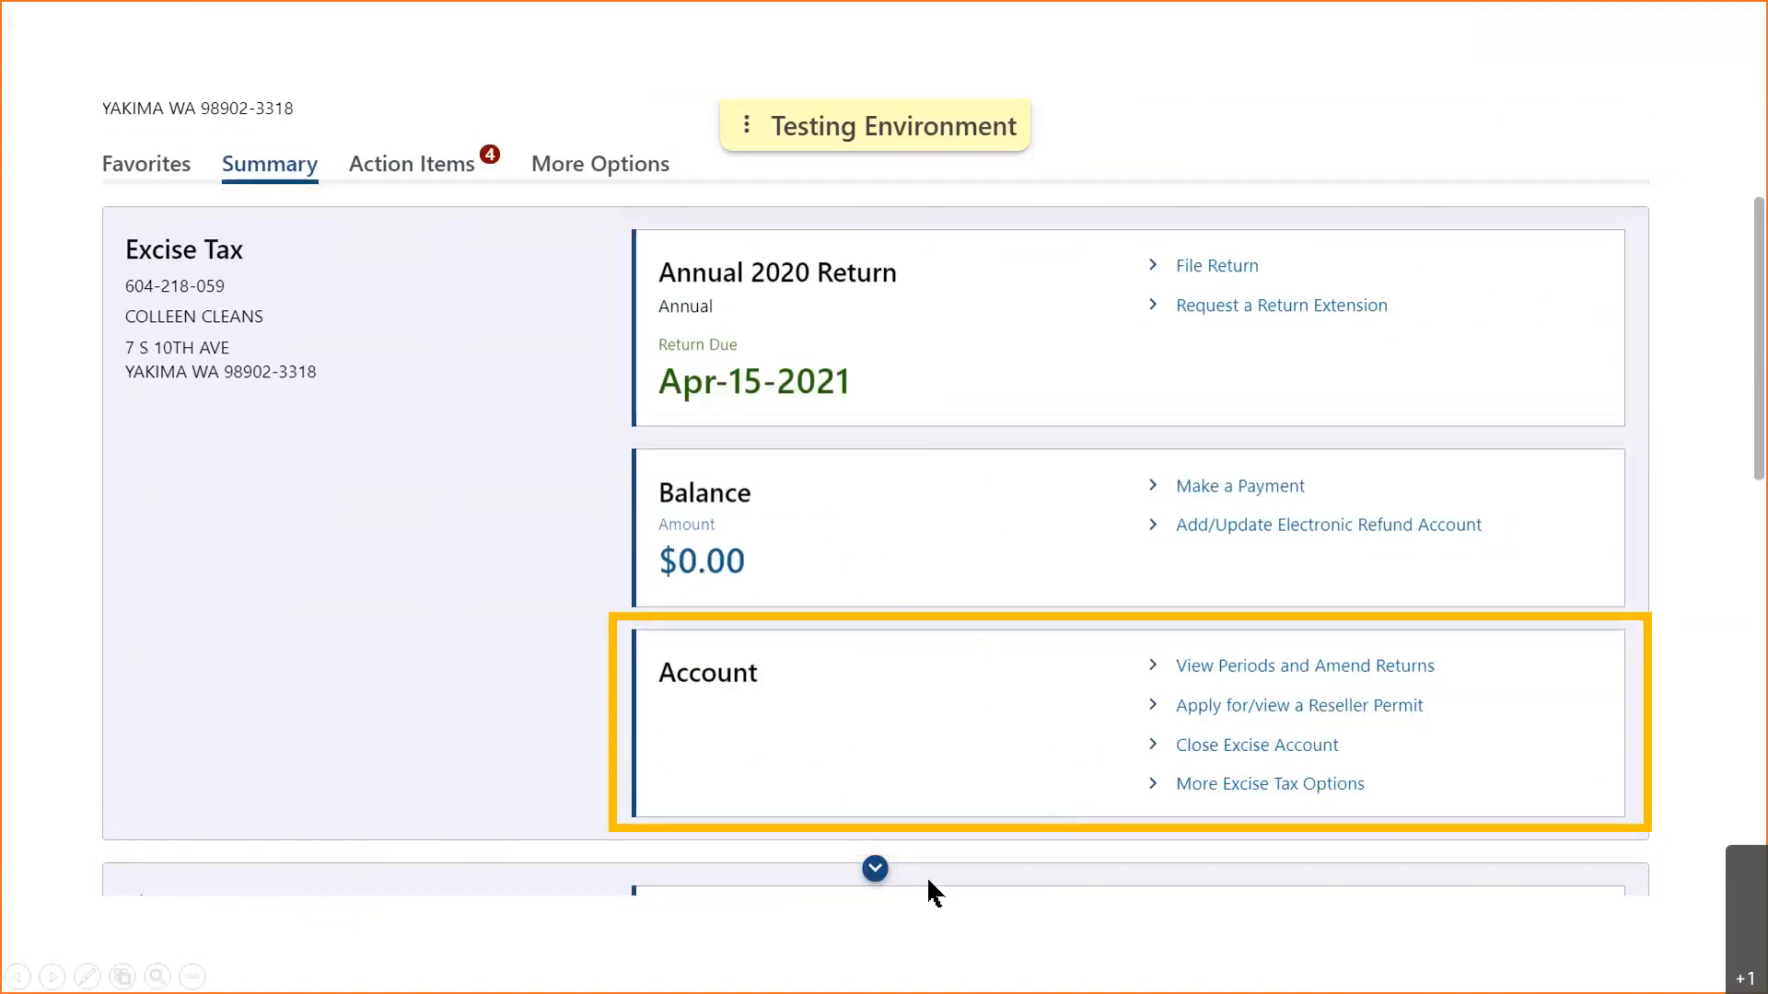
left_click(875, 869)
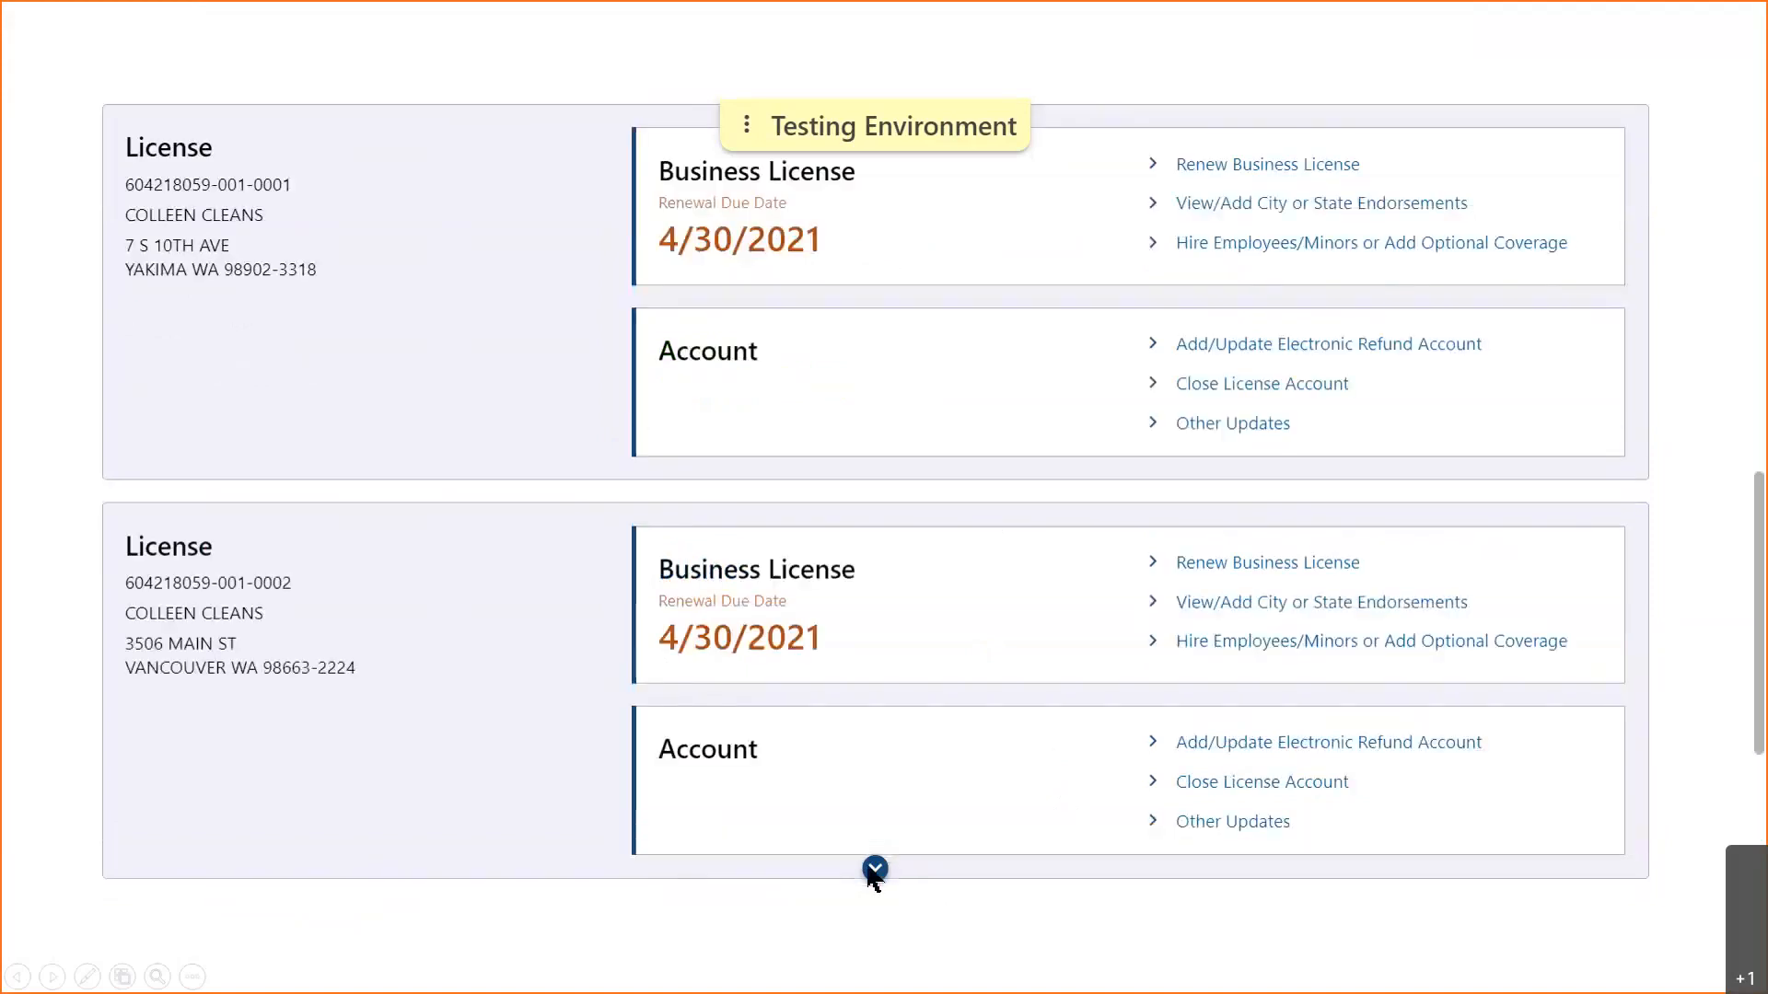
left_click(555, 835)
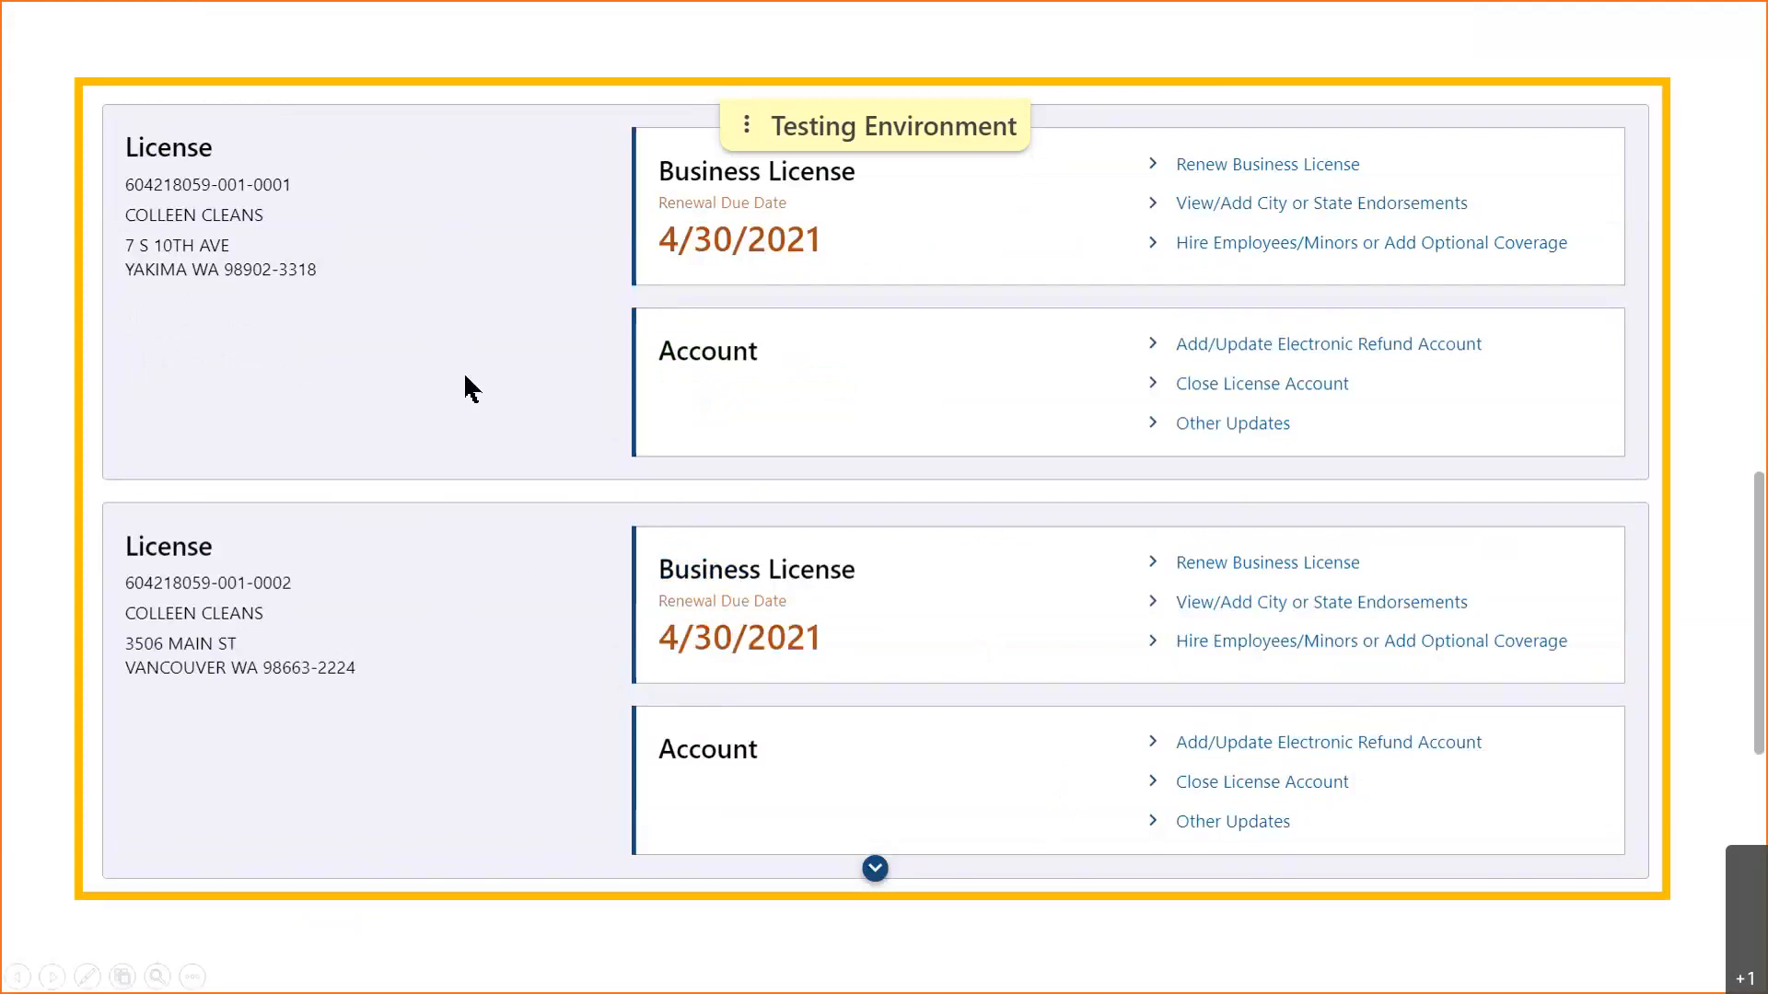
left_click(432, 318)
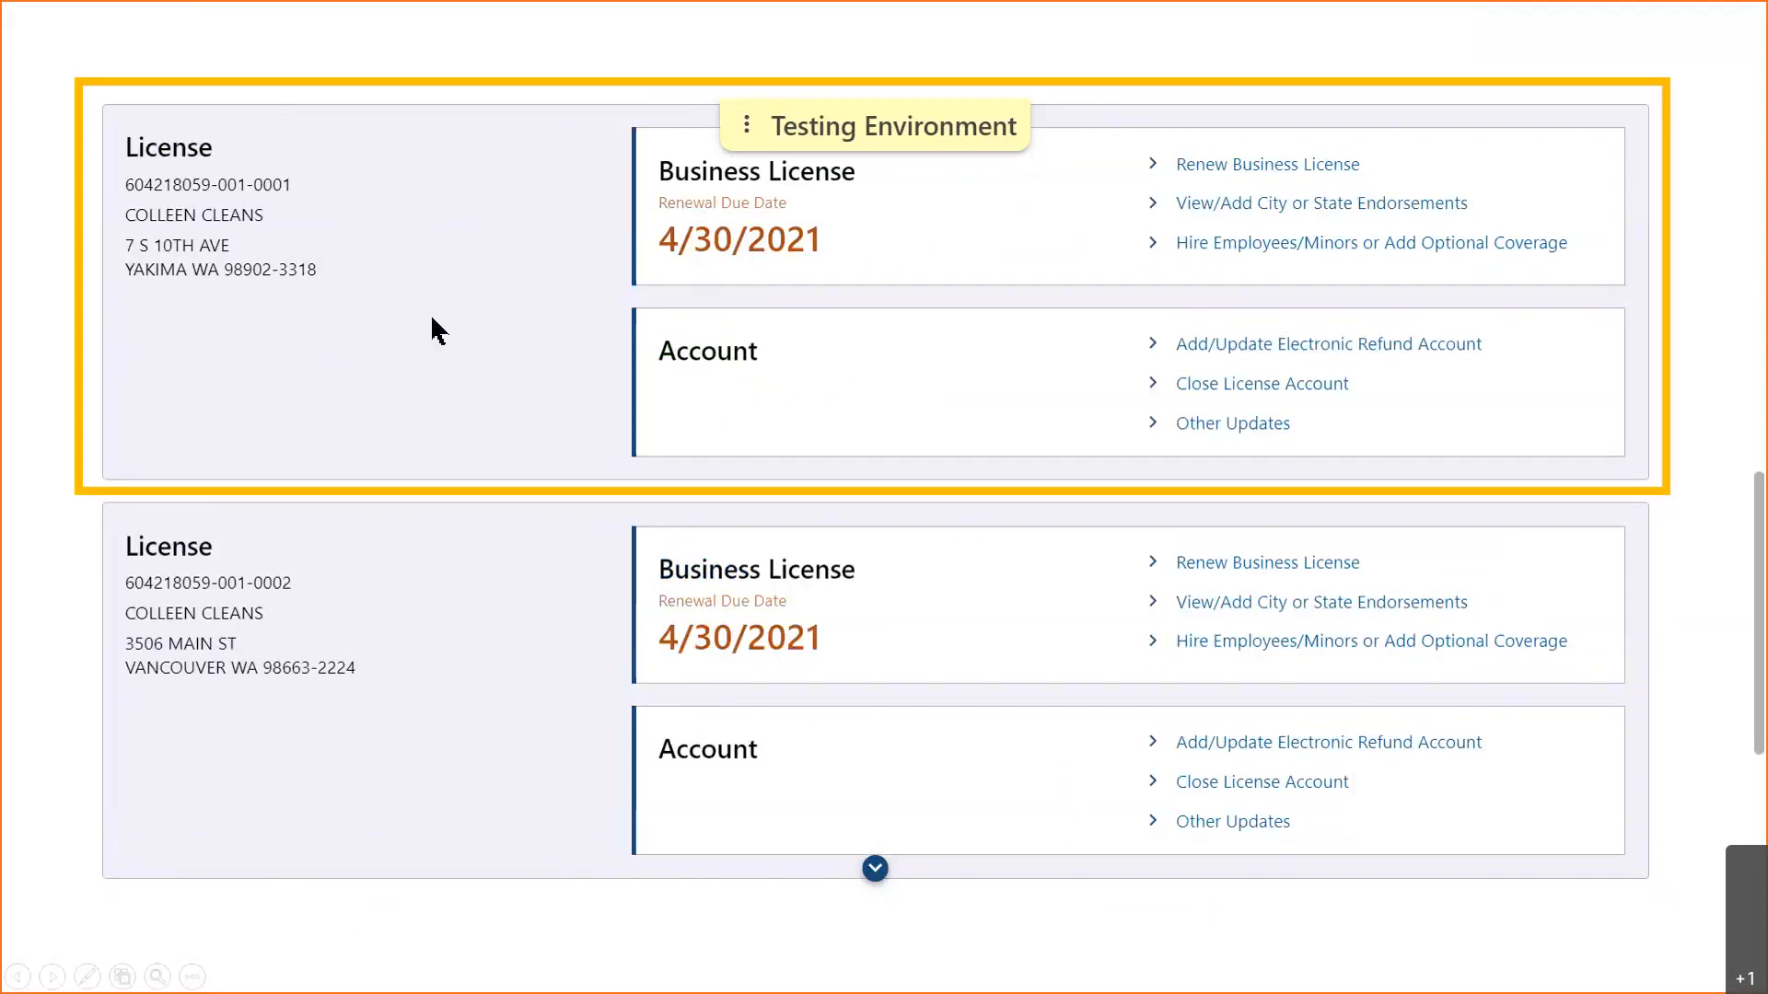
left_click(460, 670)
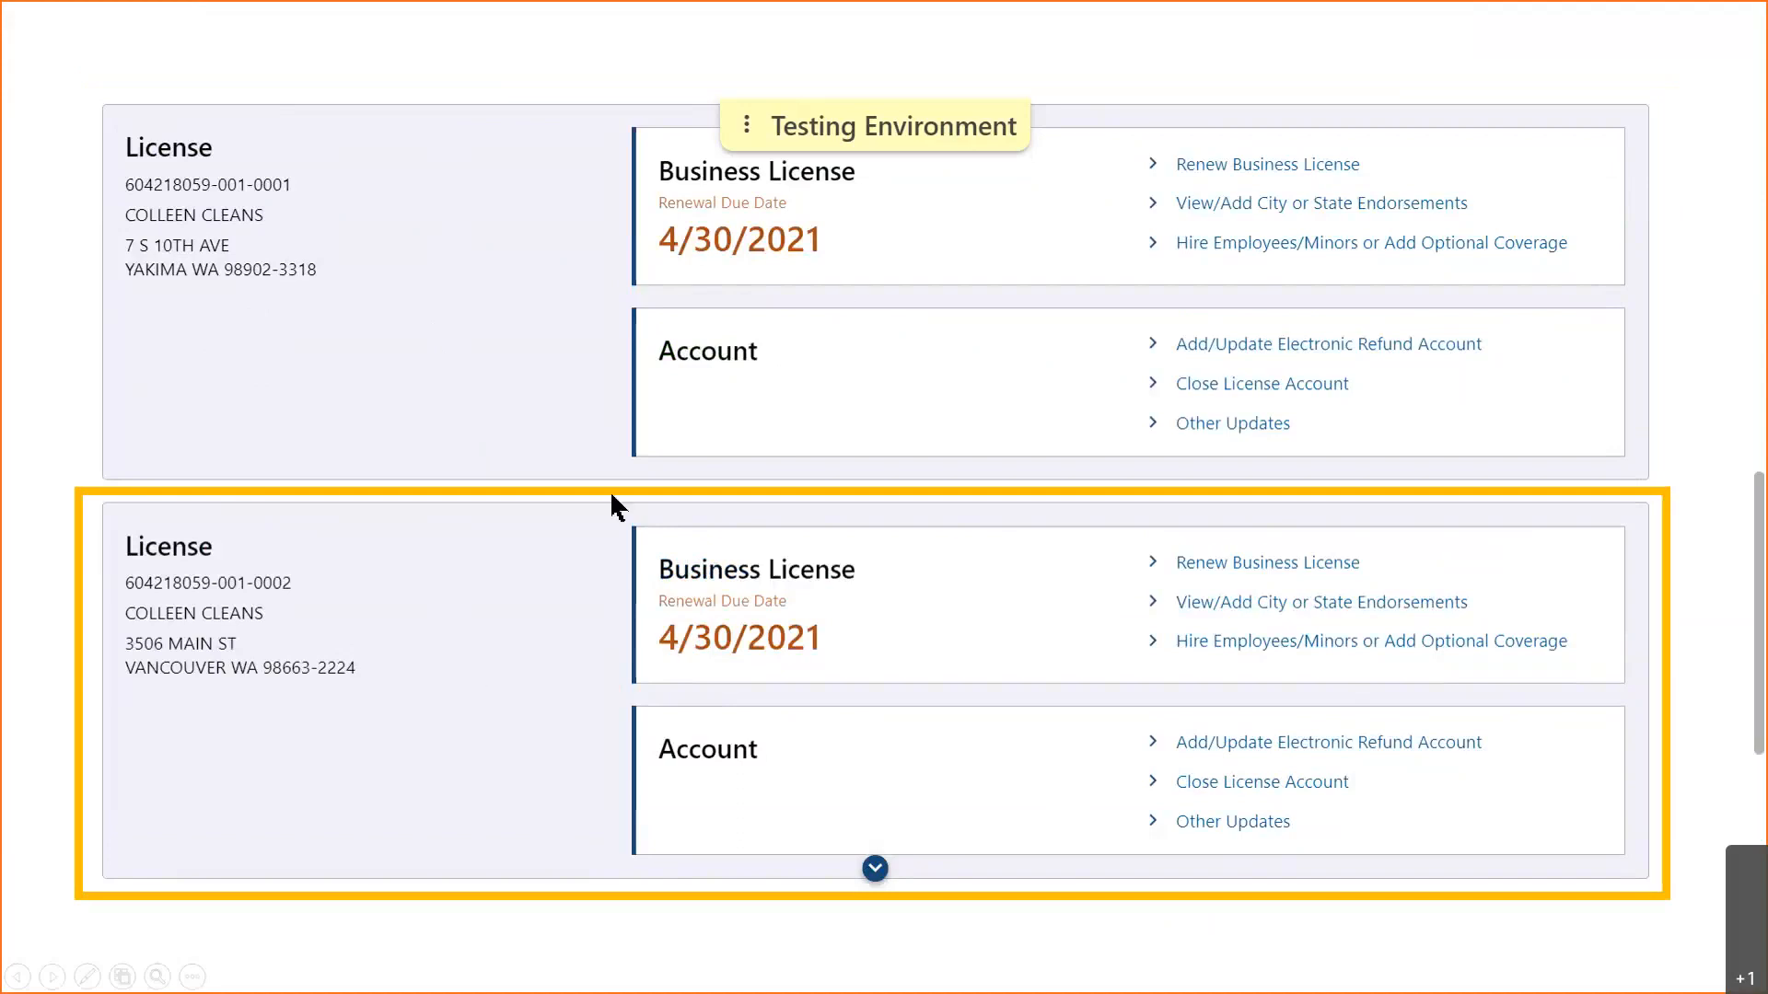
left_click(840, 272)
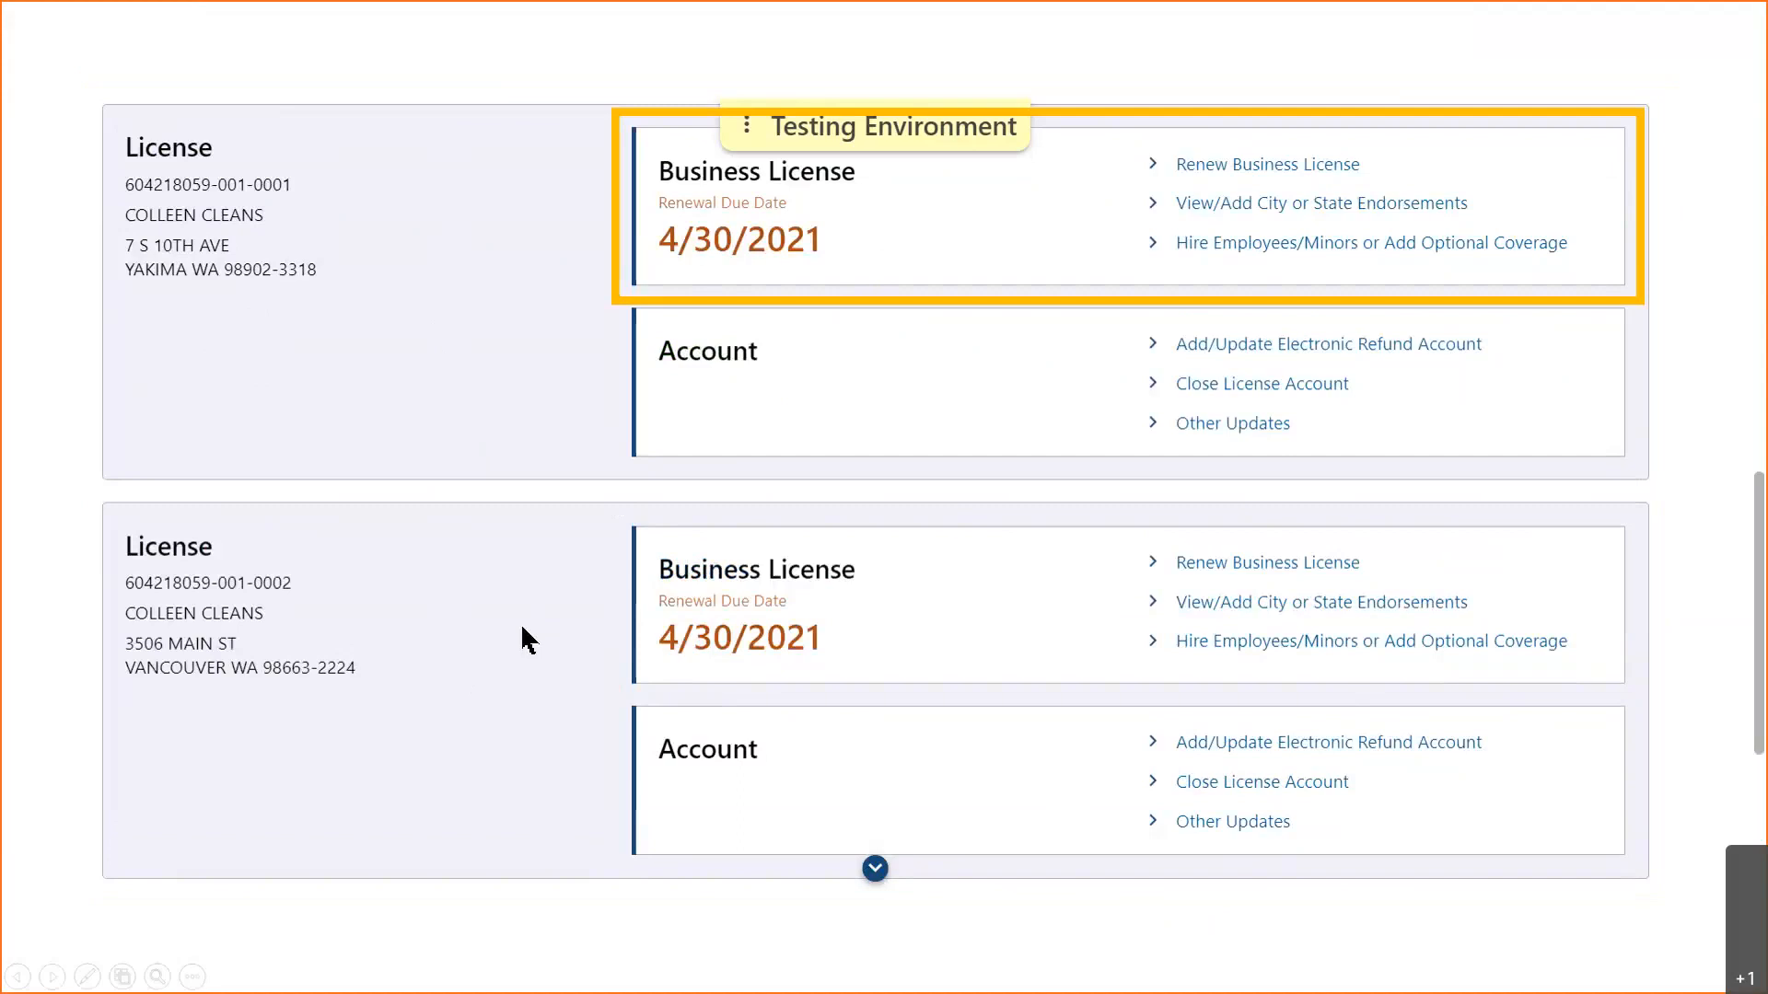
left_click(734, 431)
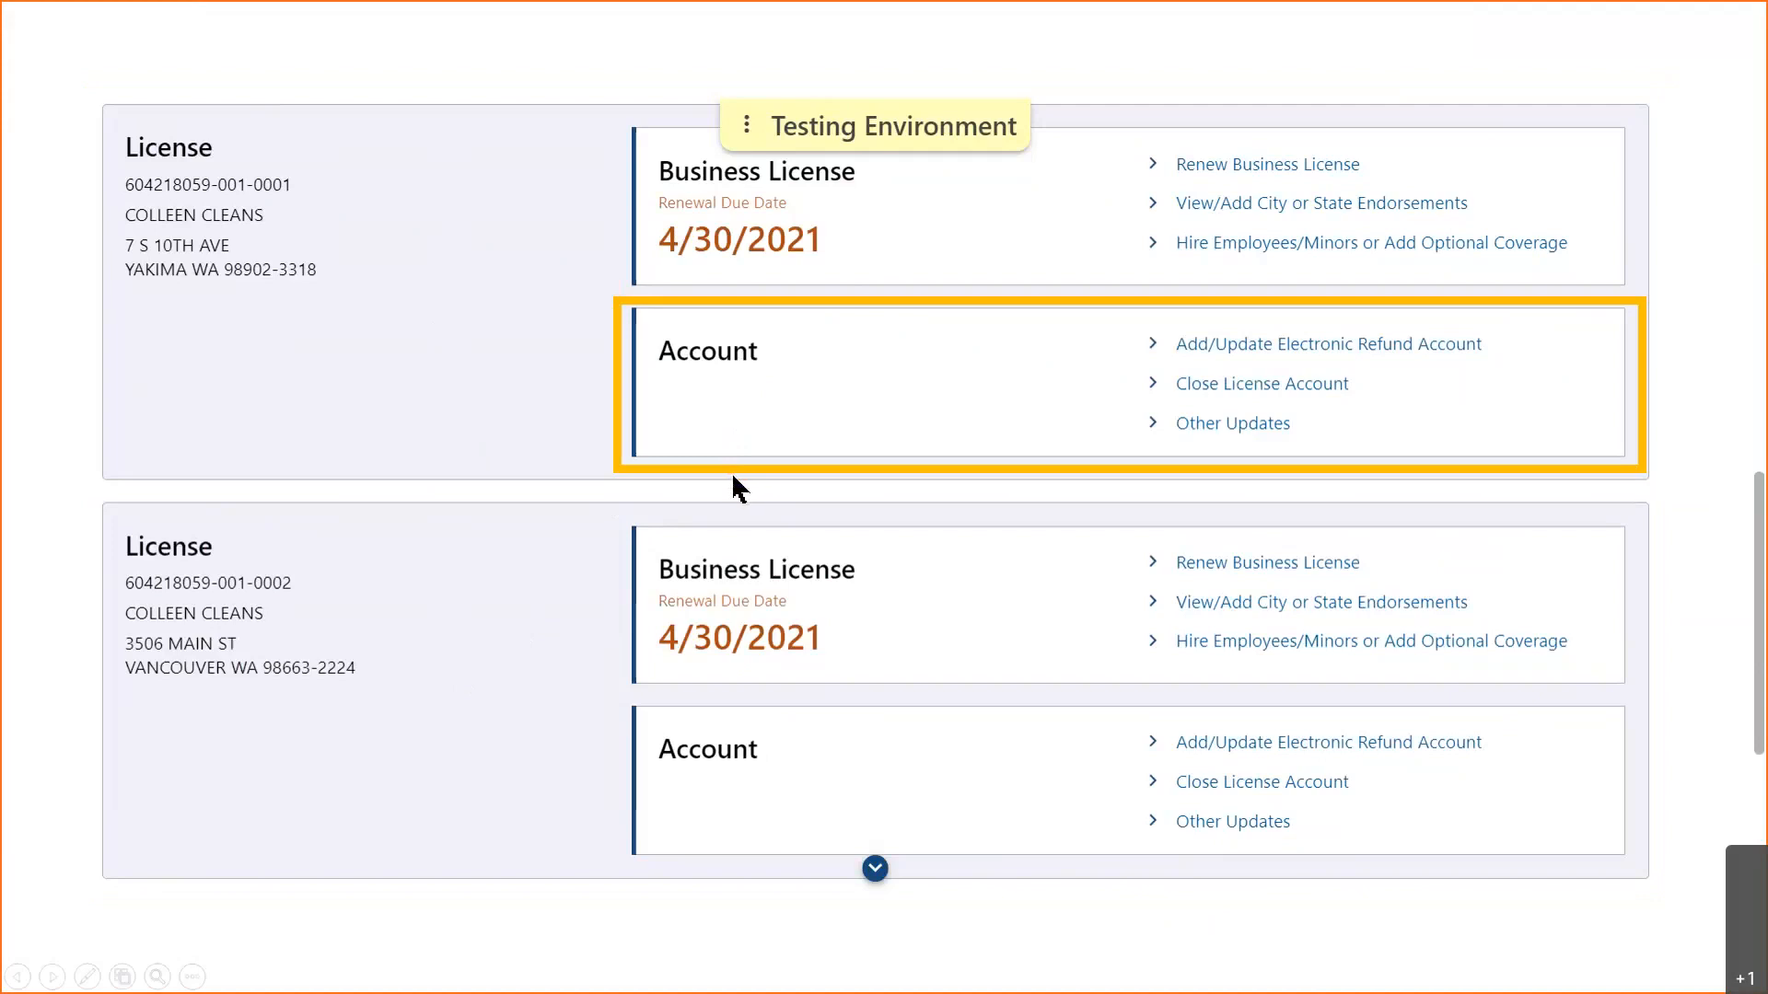
left_click(876, 870)
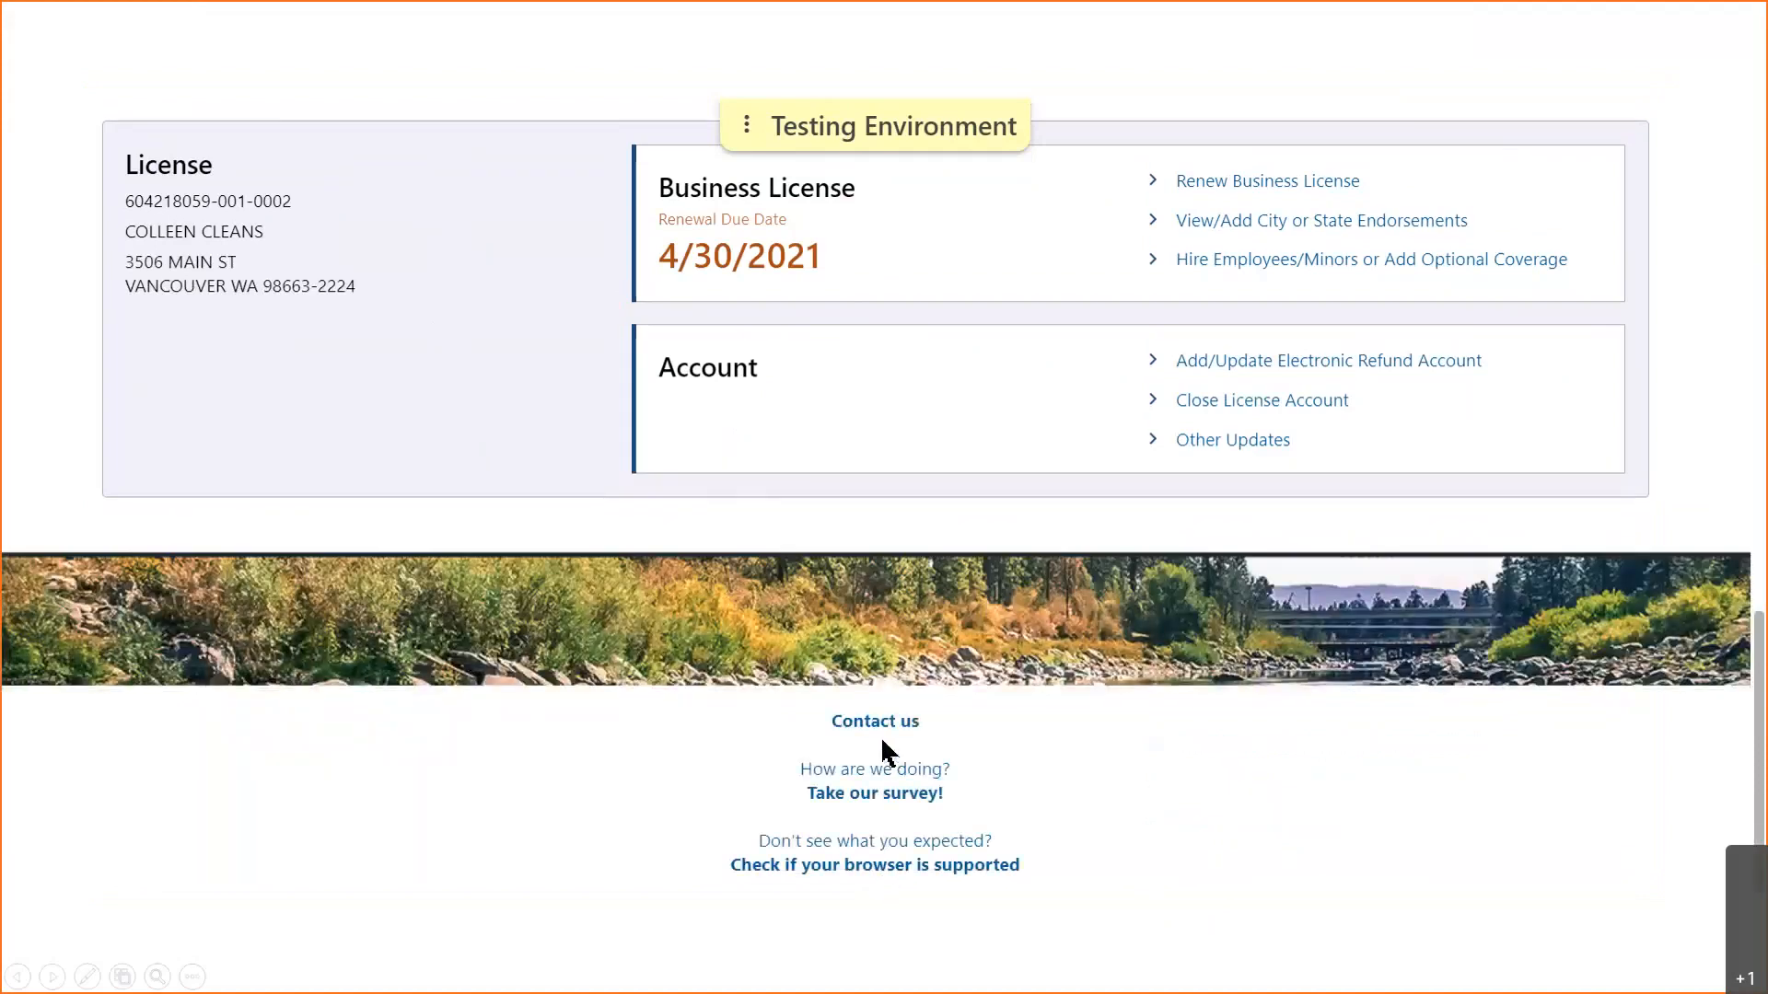
- Follow the footer's Contact us link to the Department of Revenue Contact numbers page
left_click(898, 899)
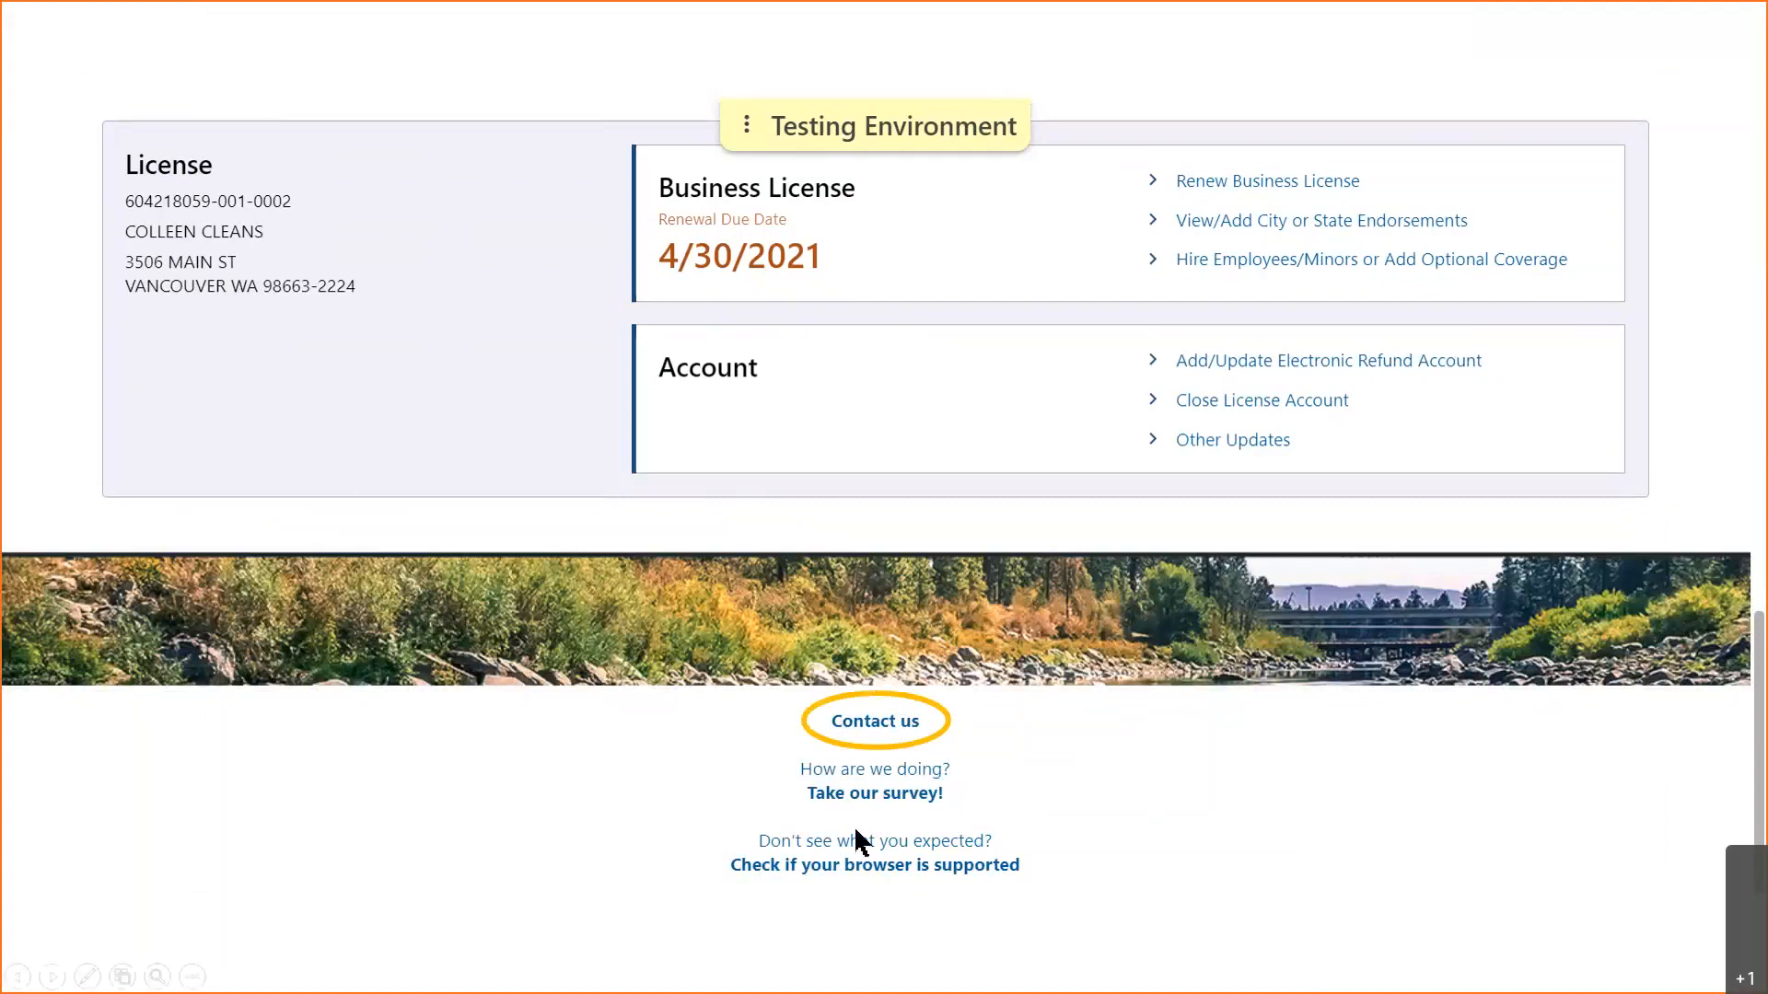
left_click(881, 719)
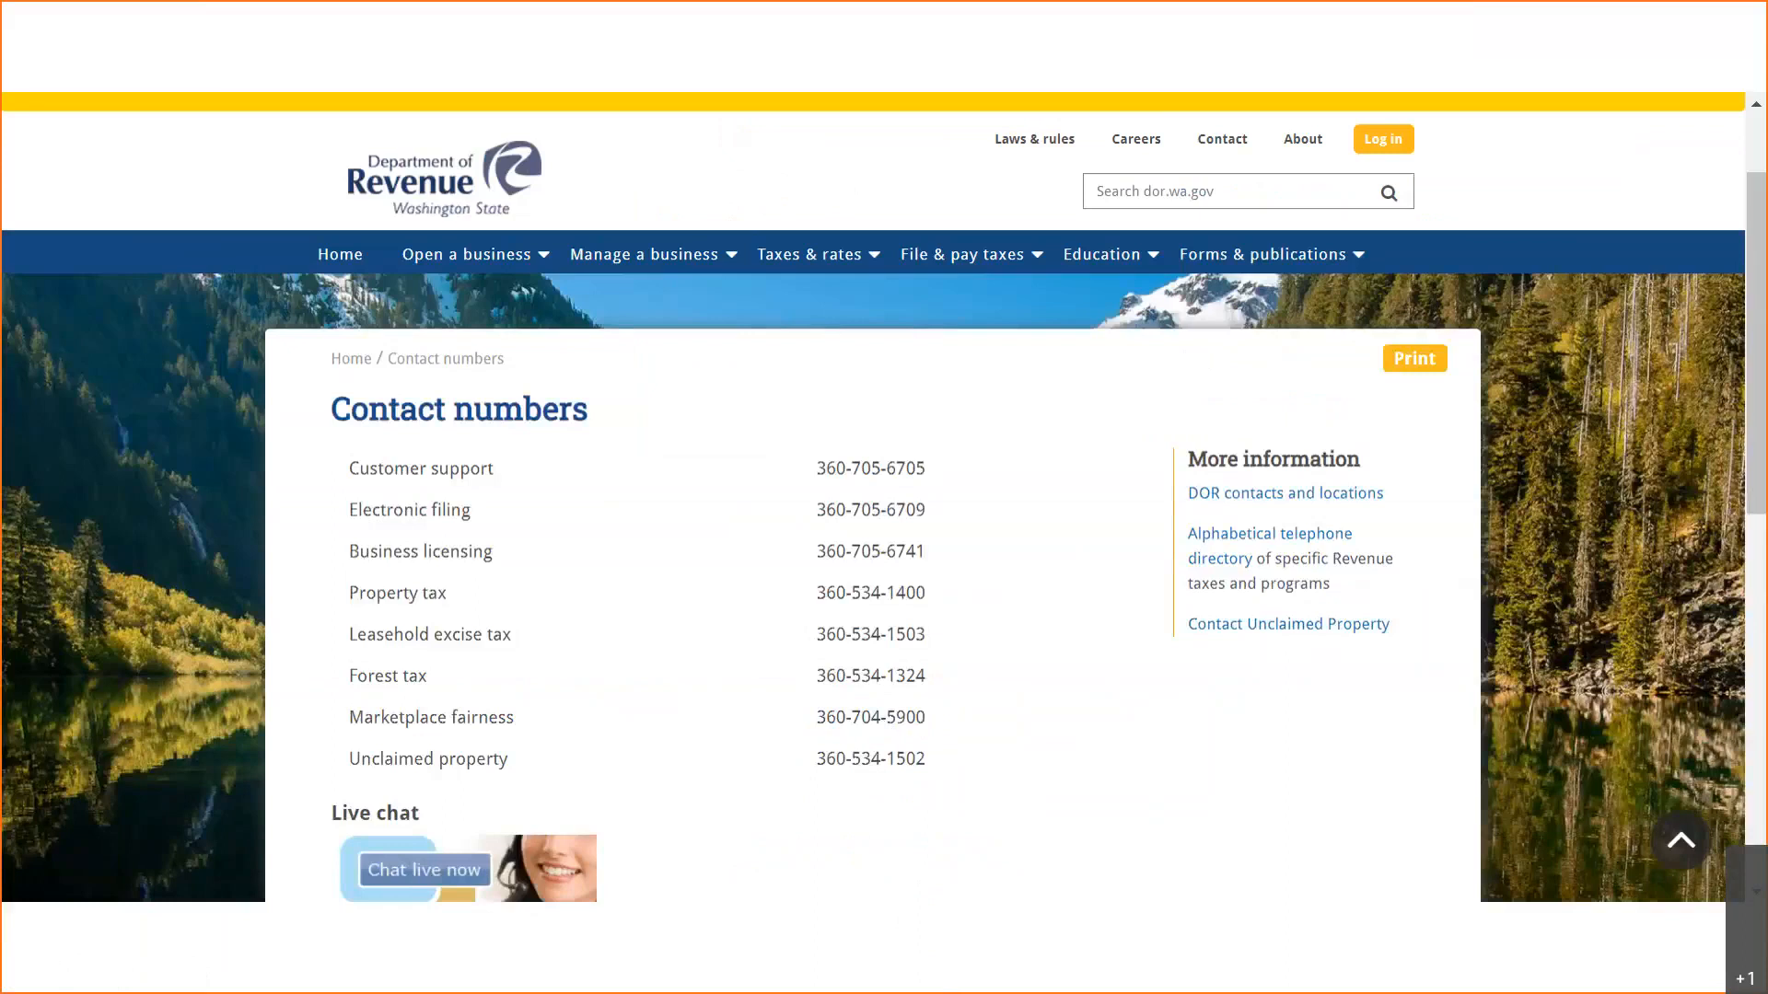
- Go back to the My DOR Summary showing the Annual 2020 Return and $0.00 balance
left_click(1024, 882)
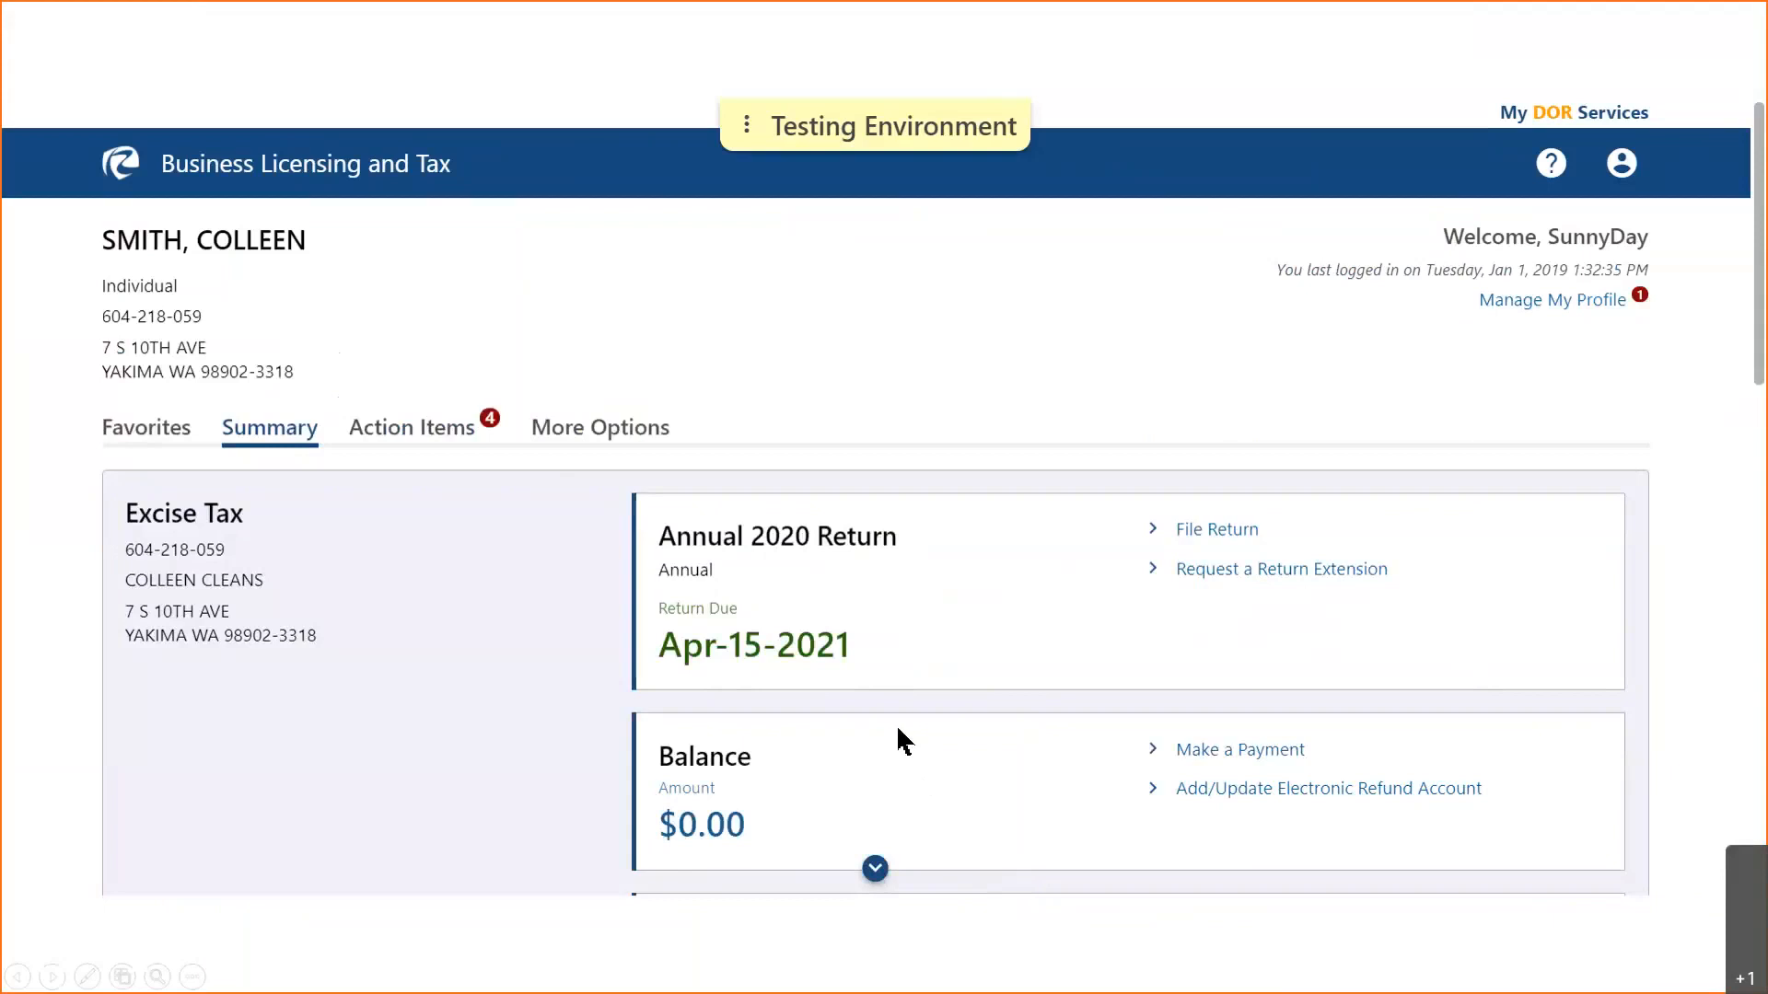
- On the Annual 2020 Return card due Apr-15-2021, choose Request a Return Extension
left_click(890, 674)
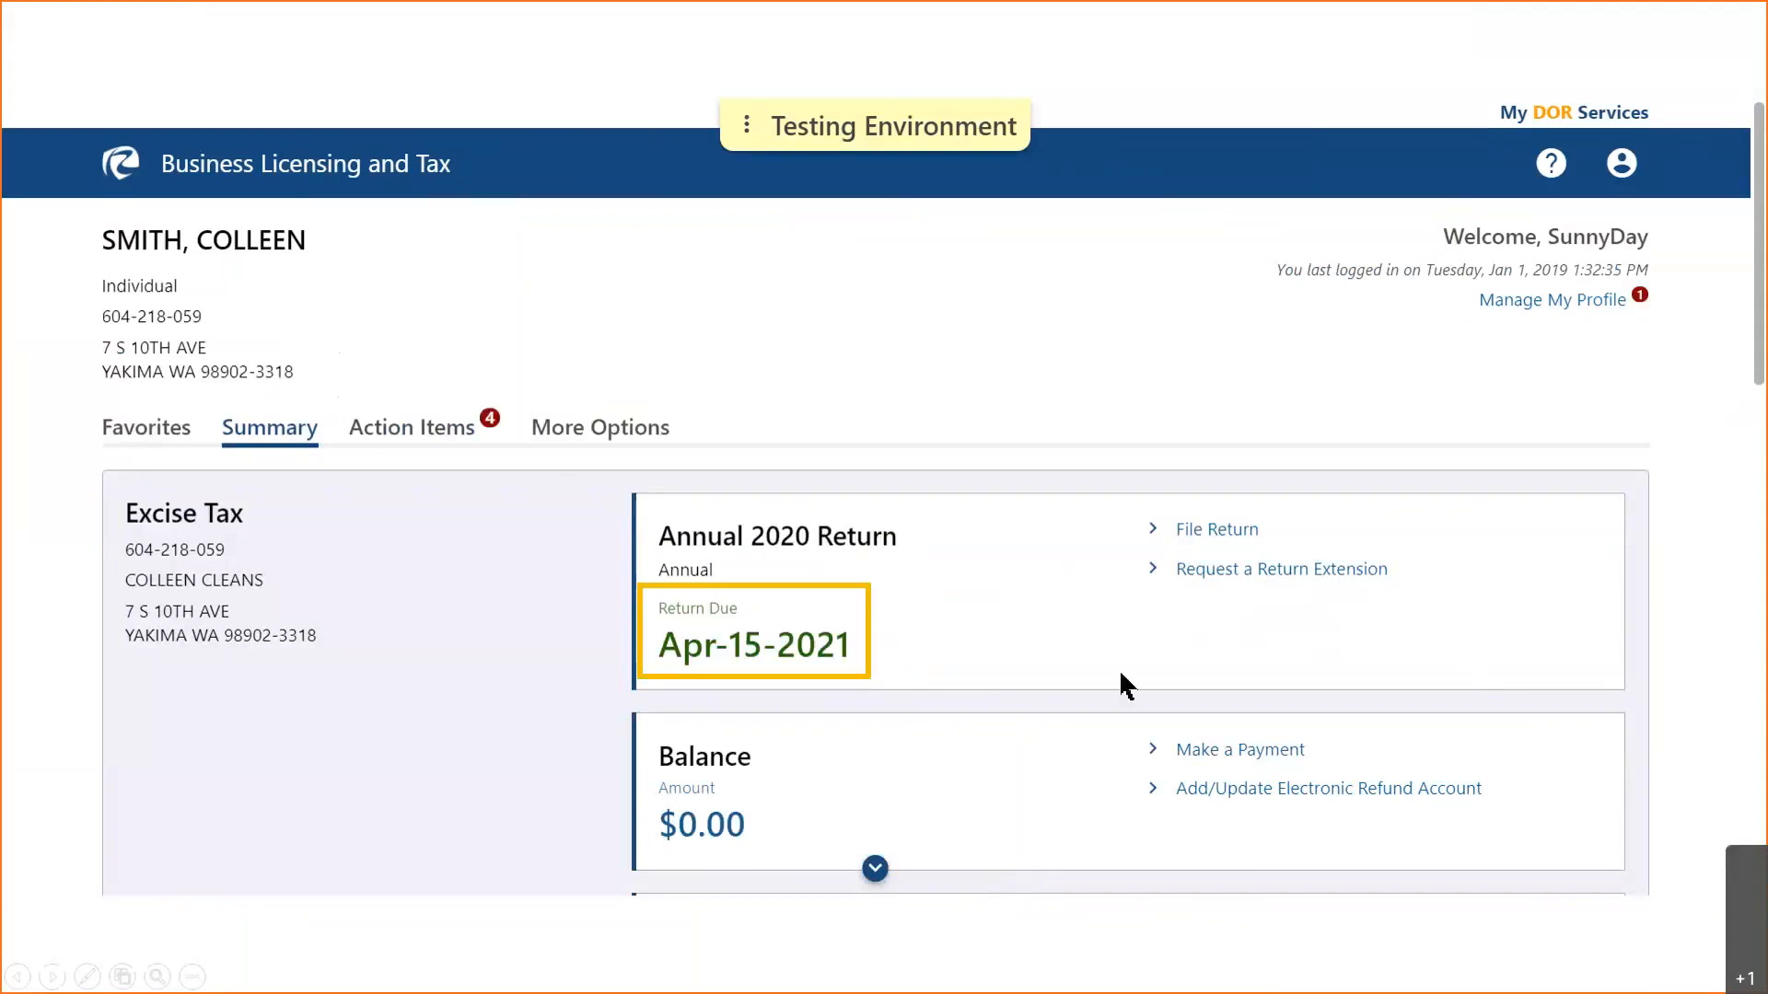
left_click(1175, 644)
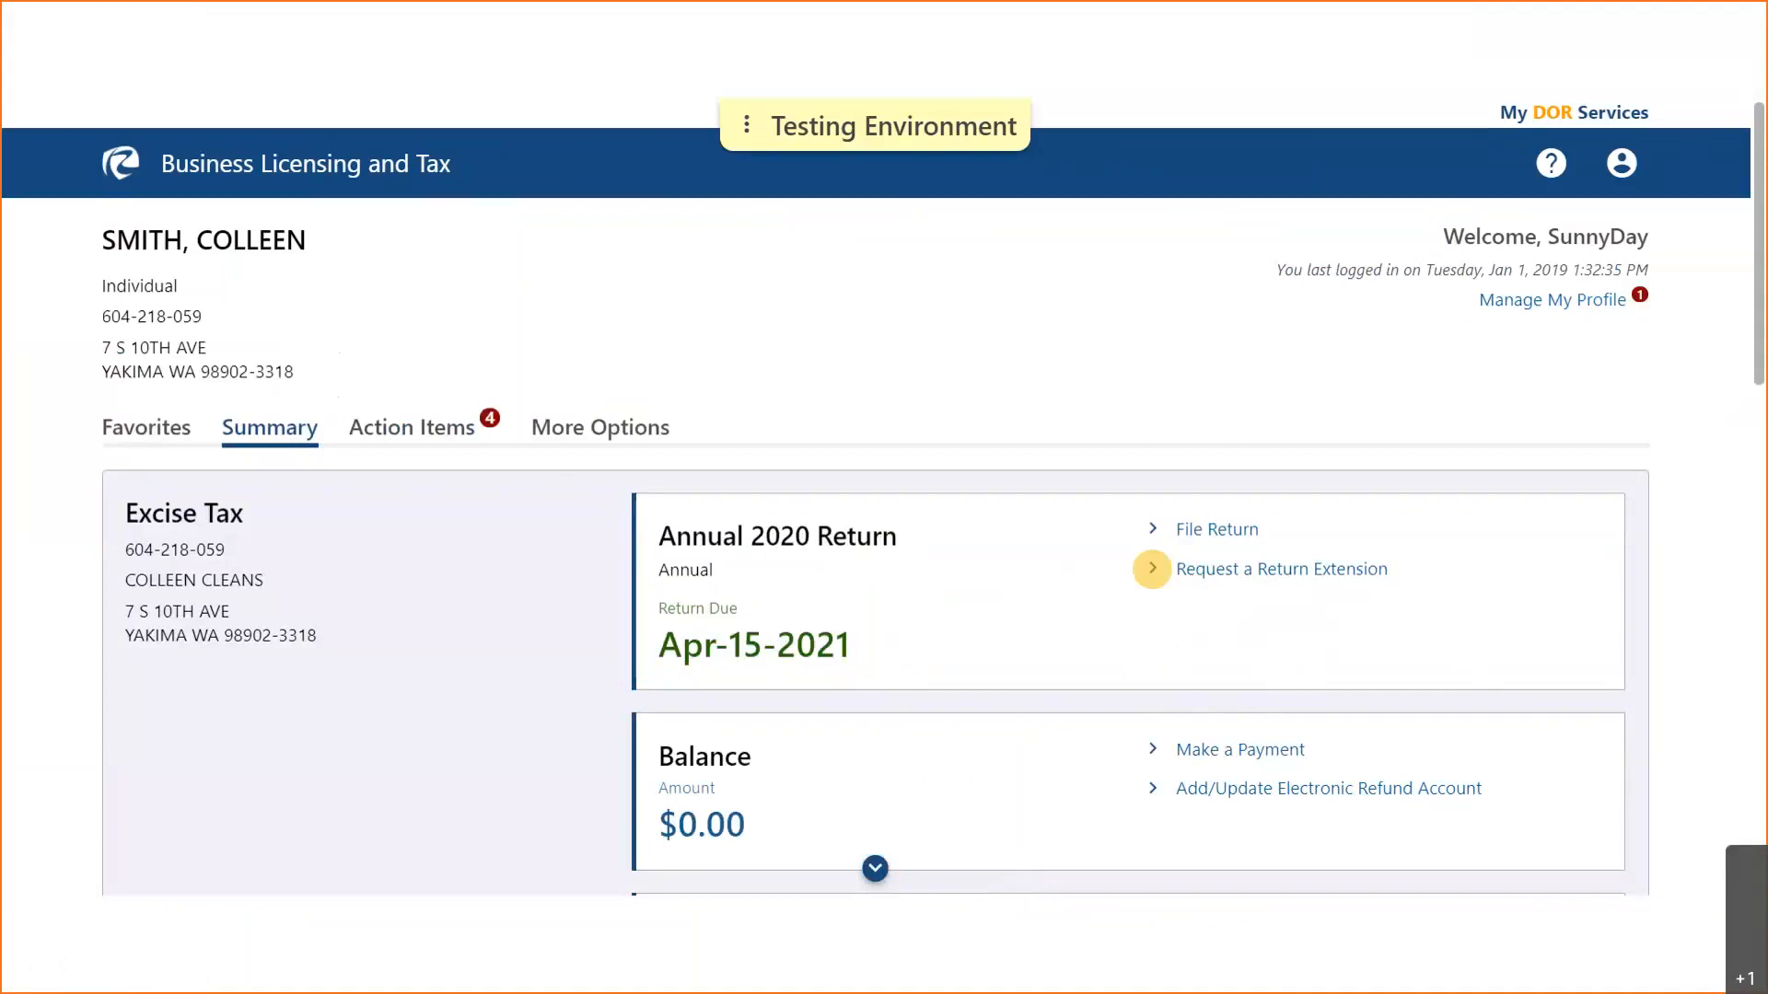
left_click(1254, 569)
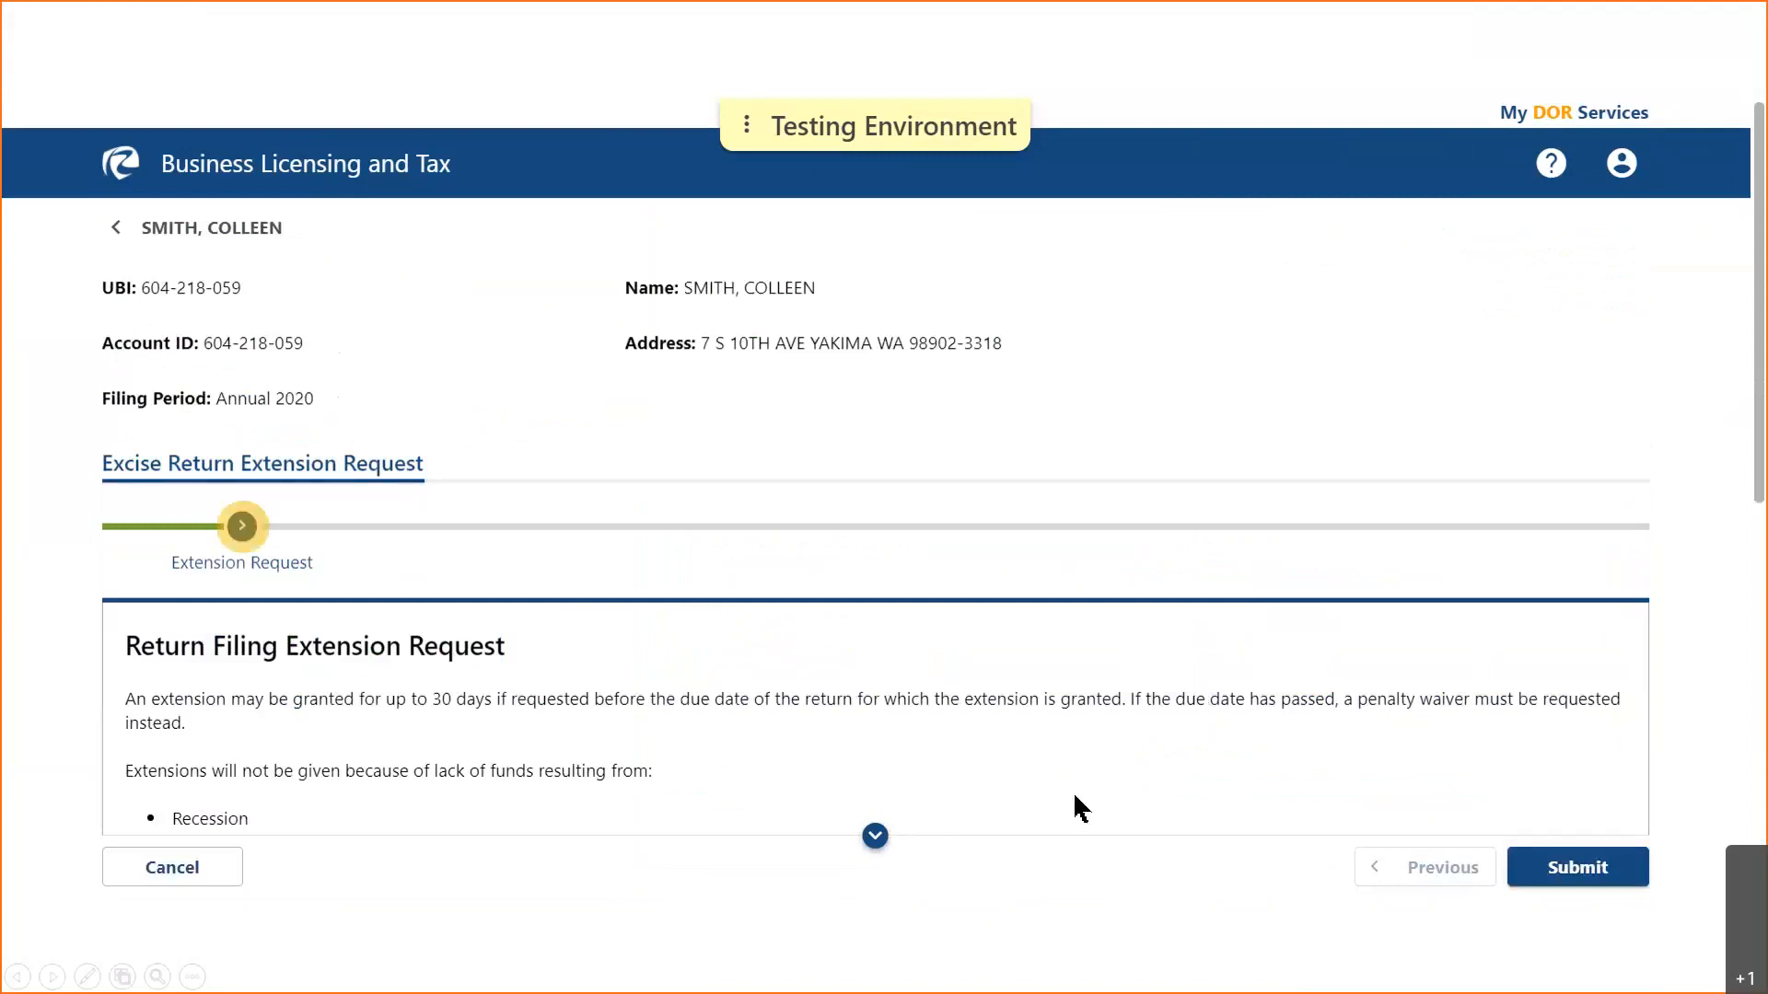
- Keep the May-17-2021 requested date and pick Natural Disaster such as Earthquakes, Fires, or Floods as reason
left_click(875, 836)
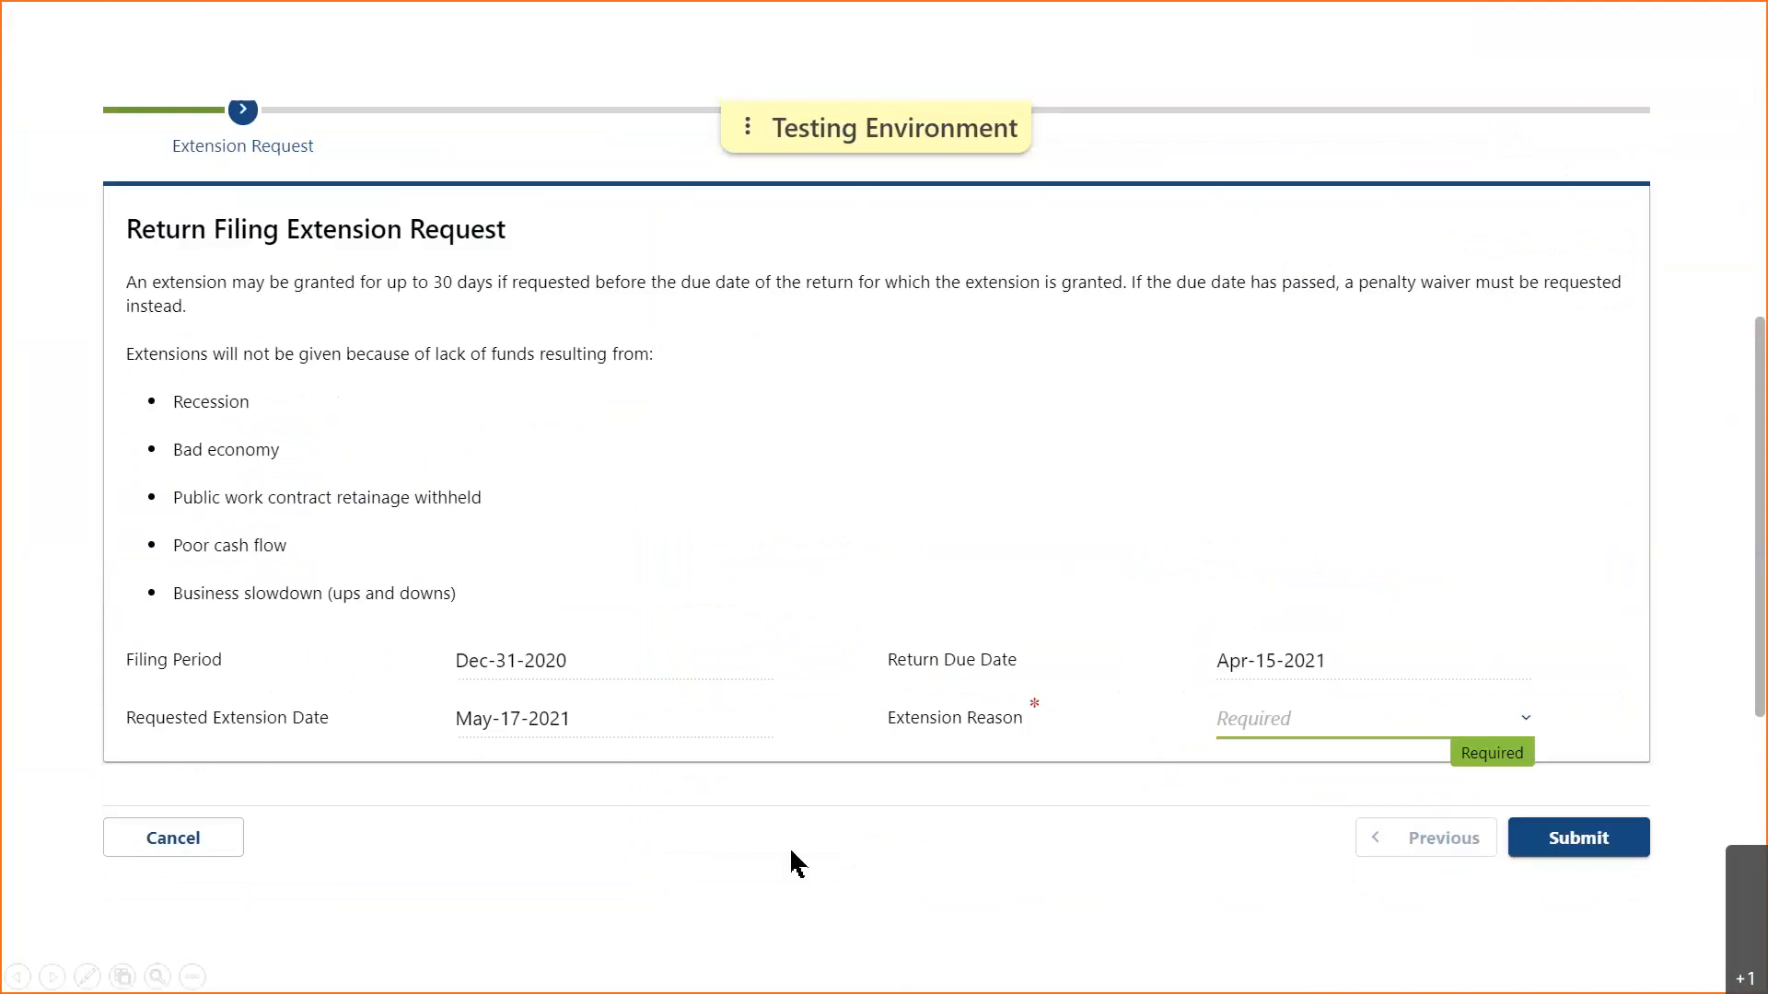
left_click(722, 734)
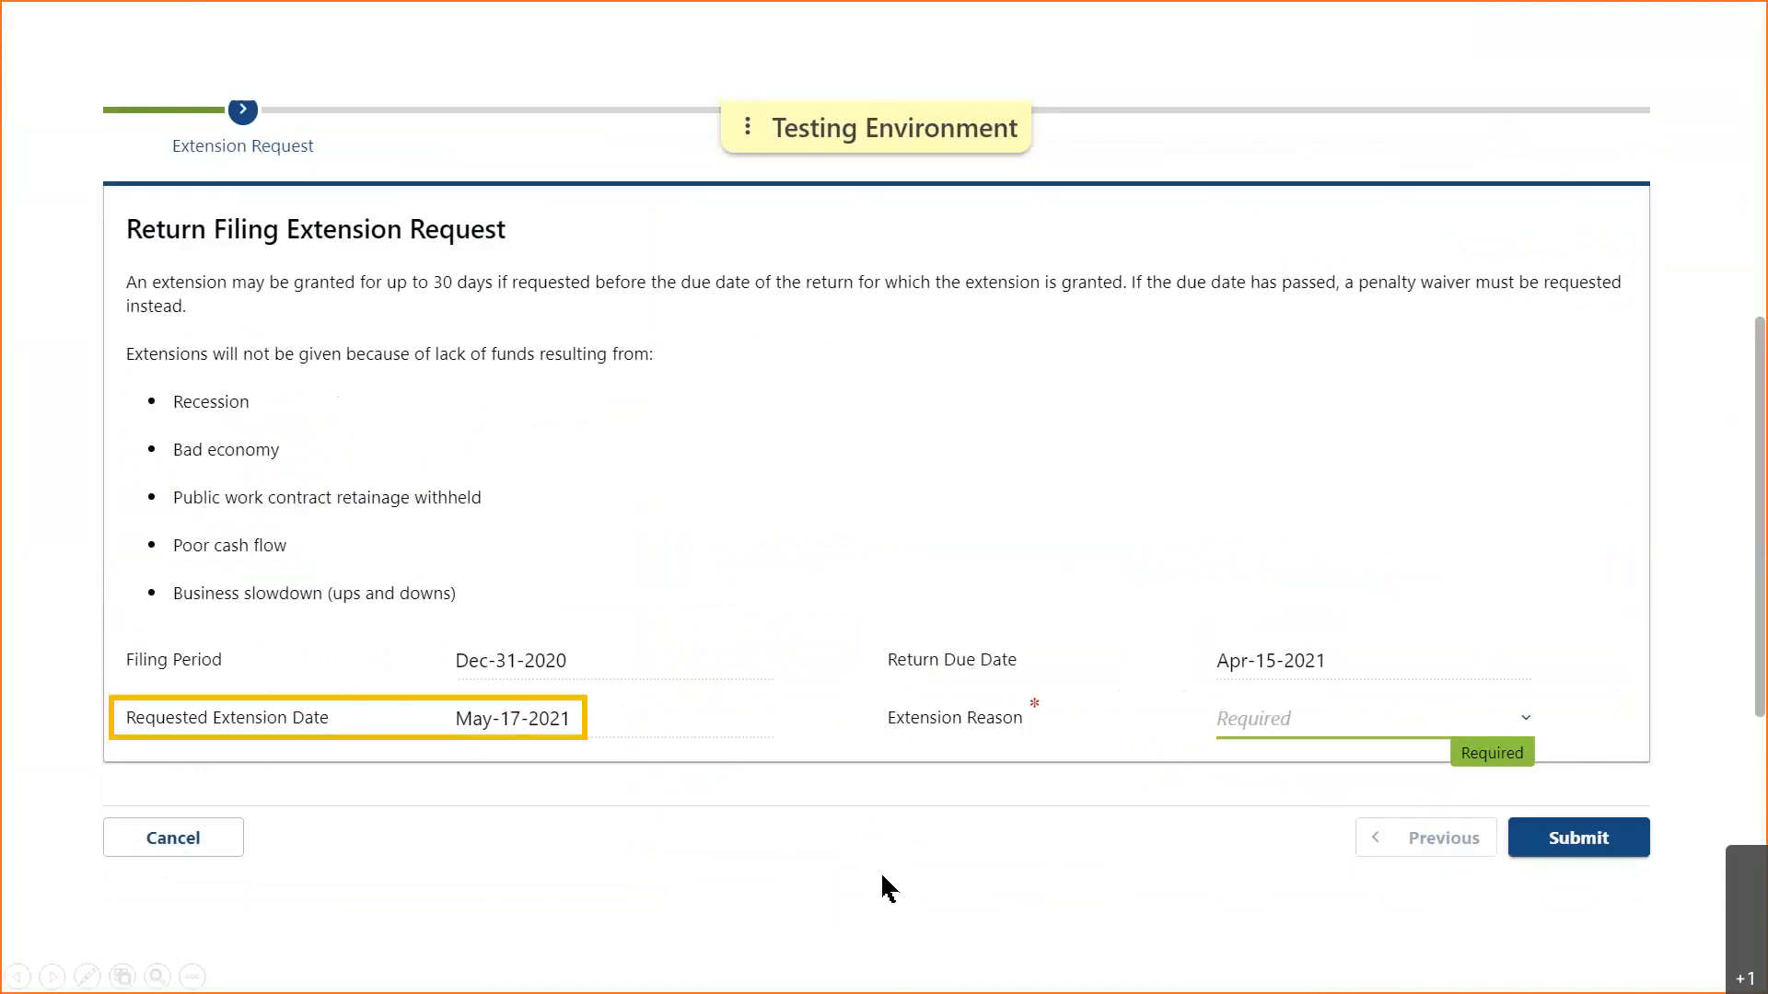
left_click(1529, 715)
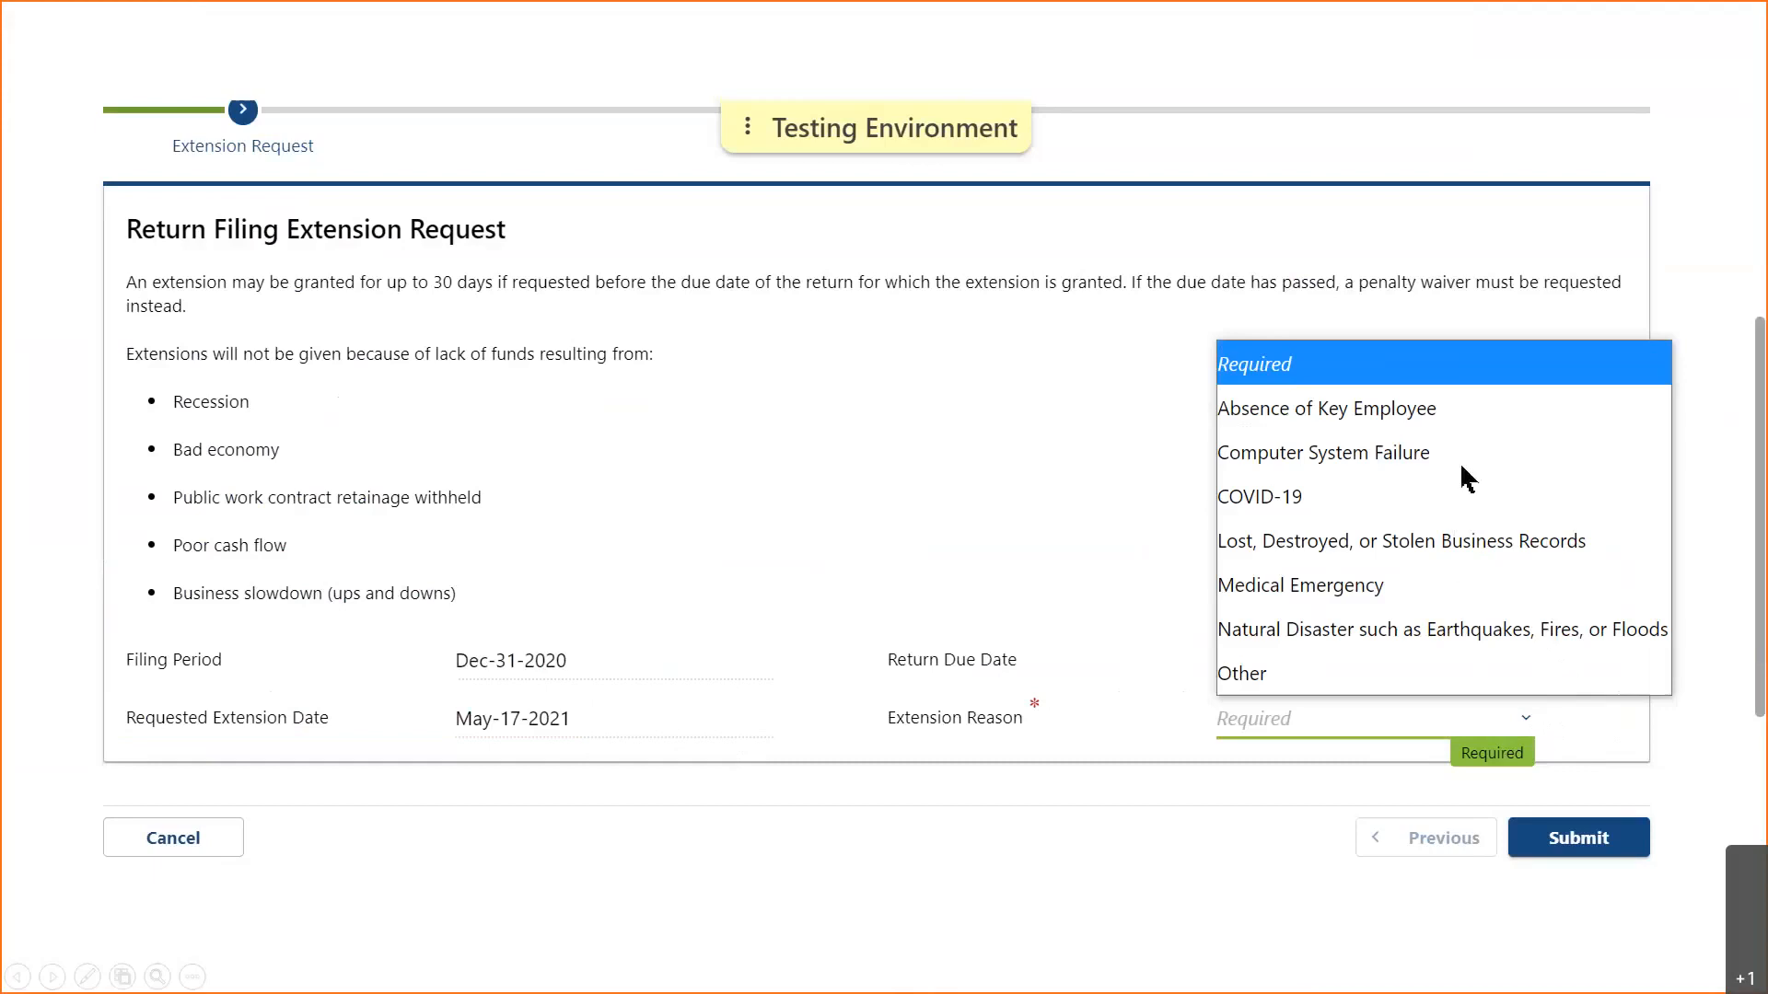
left_click(1492, 634)
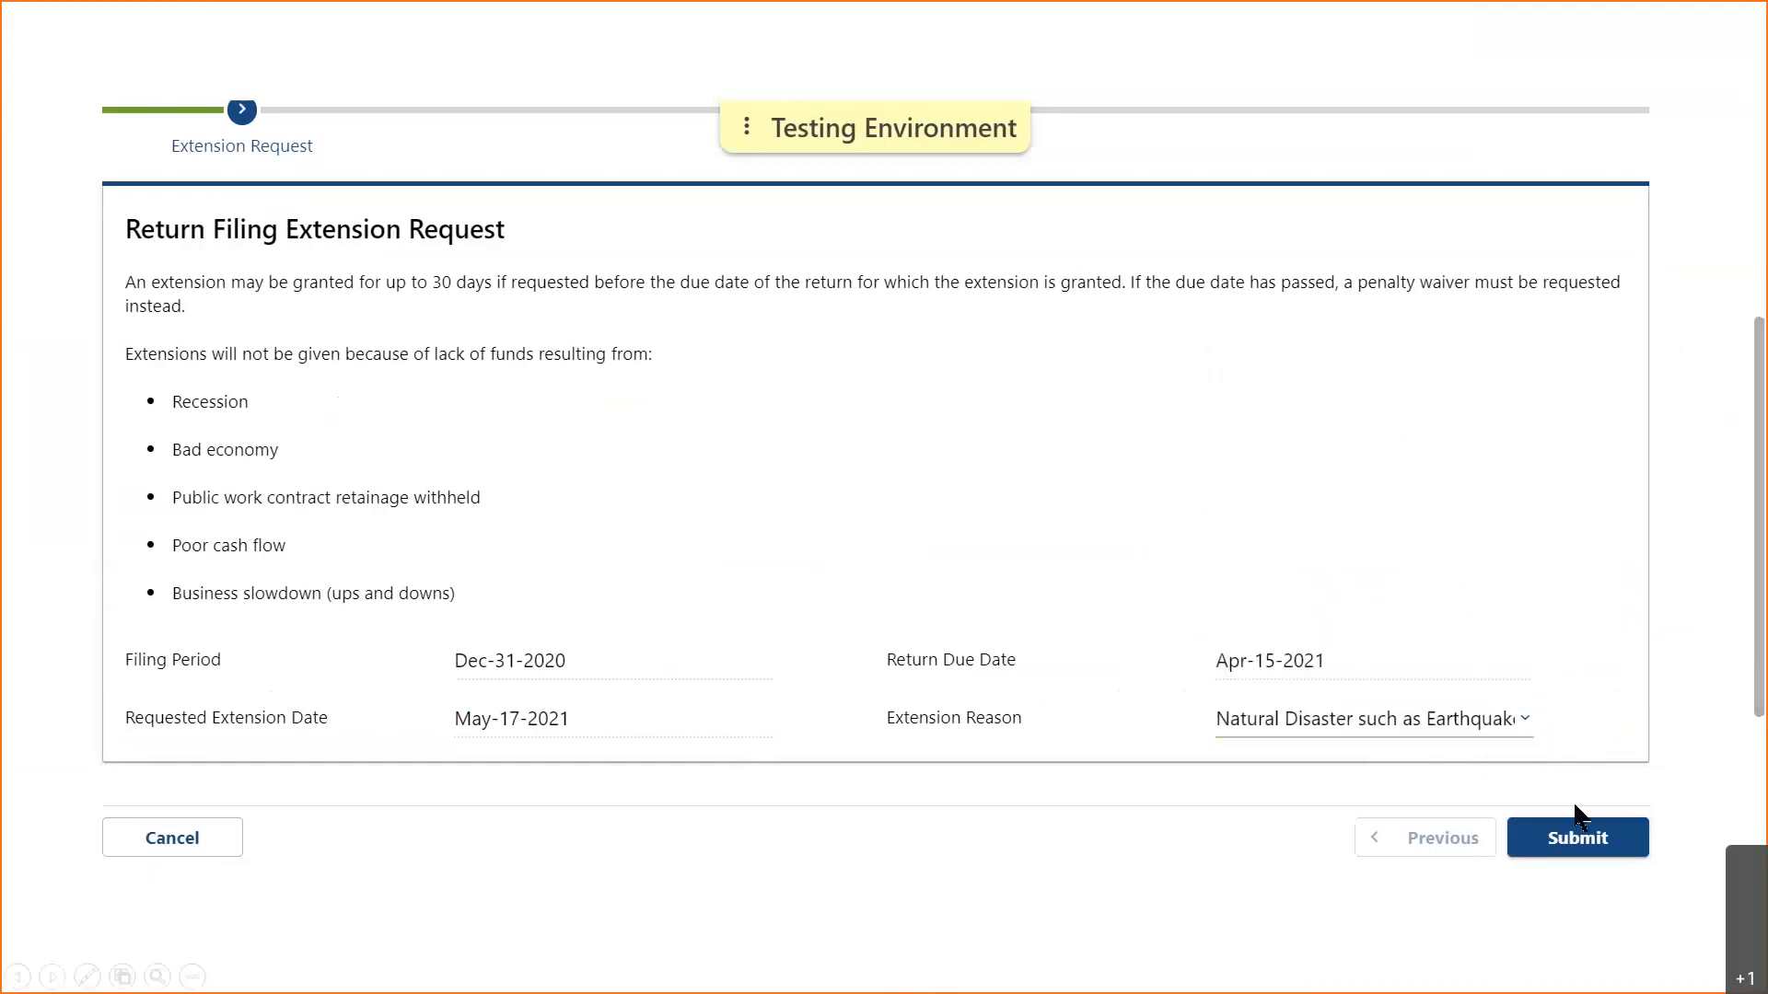
- Submit the extension request and acknowledge the 2-business-day response confirmation
left_click(1586, 852)
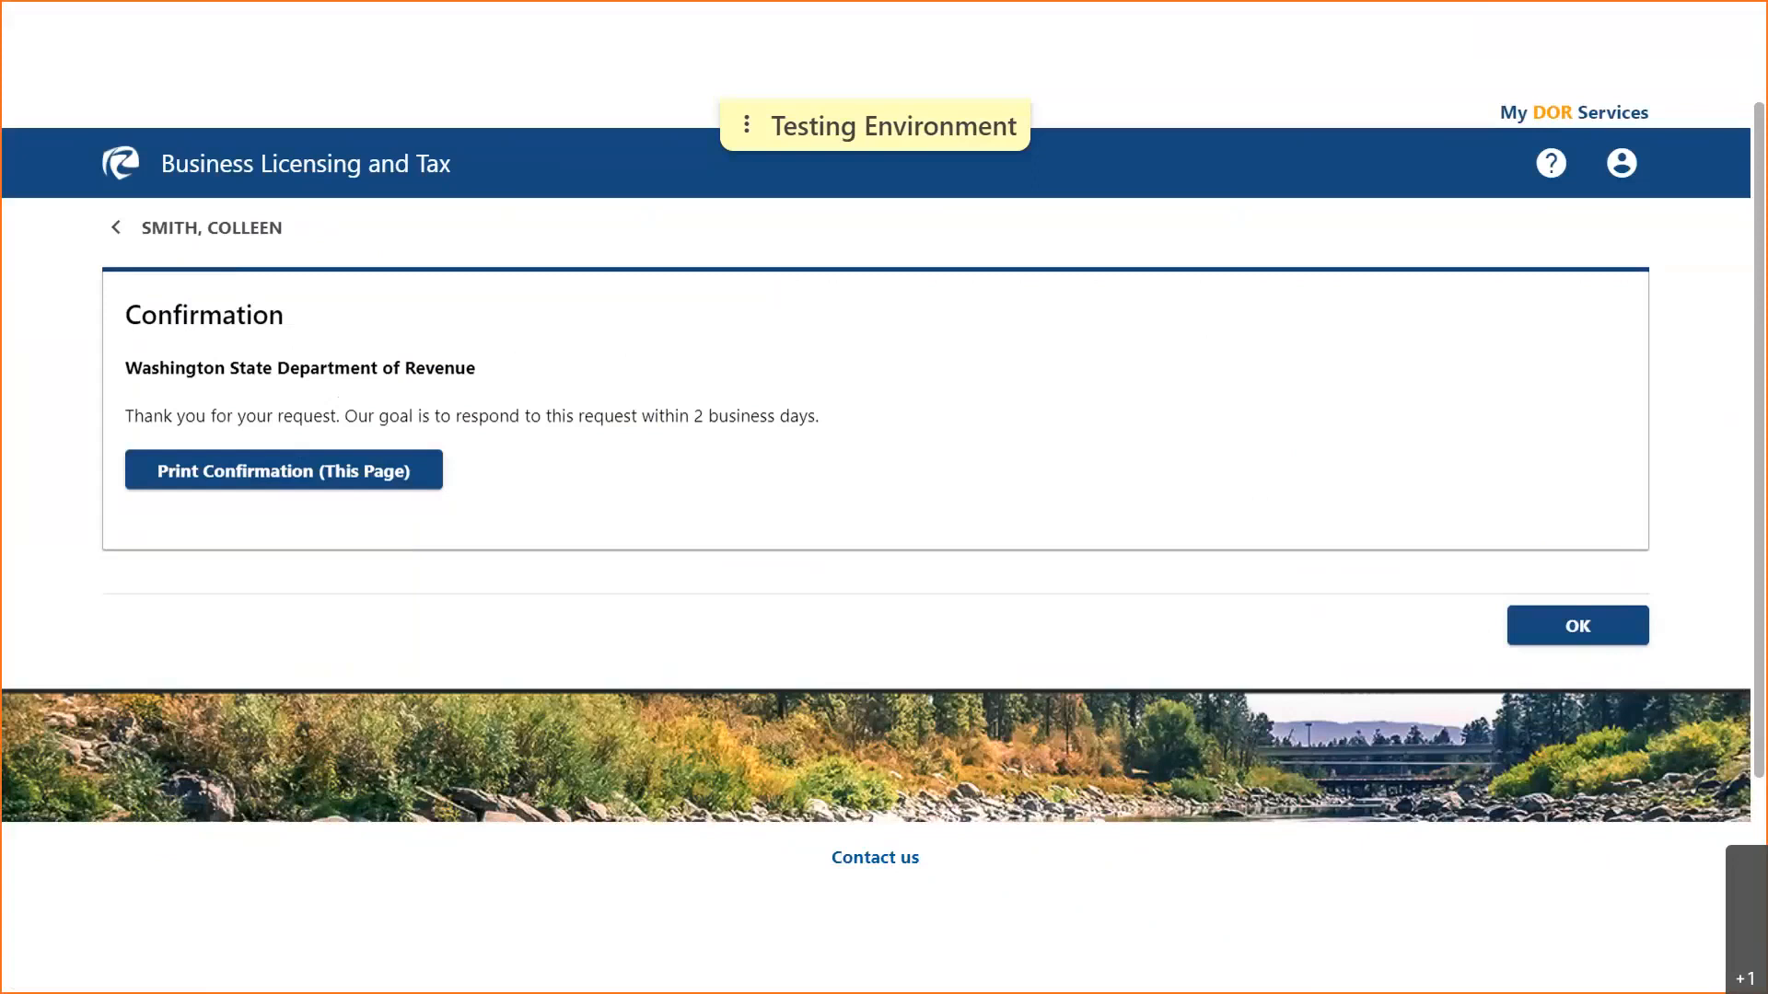
left_click(1577, 636)
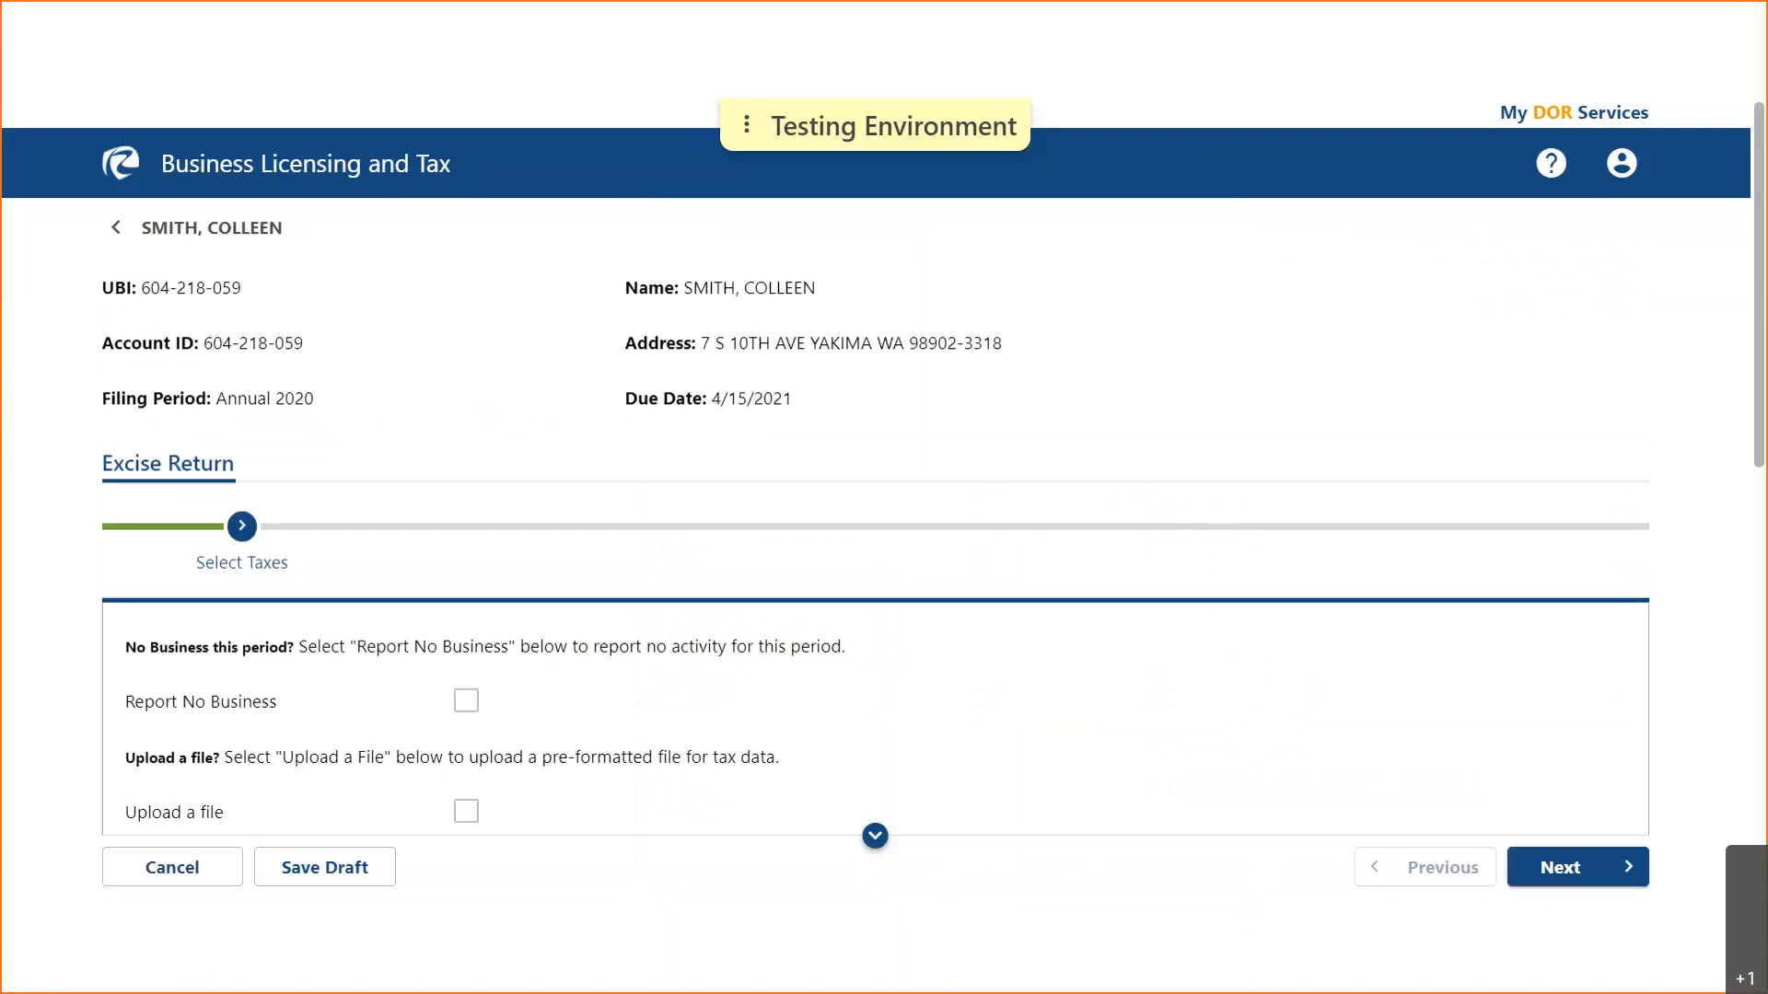
- Inspect the Selected Tax Classifications list: Retailing, Retail Sales, local sales tax and Litter Tax
left_click(1270, 951)
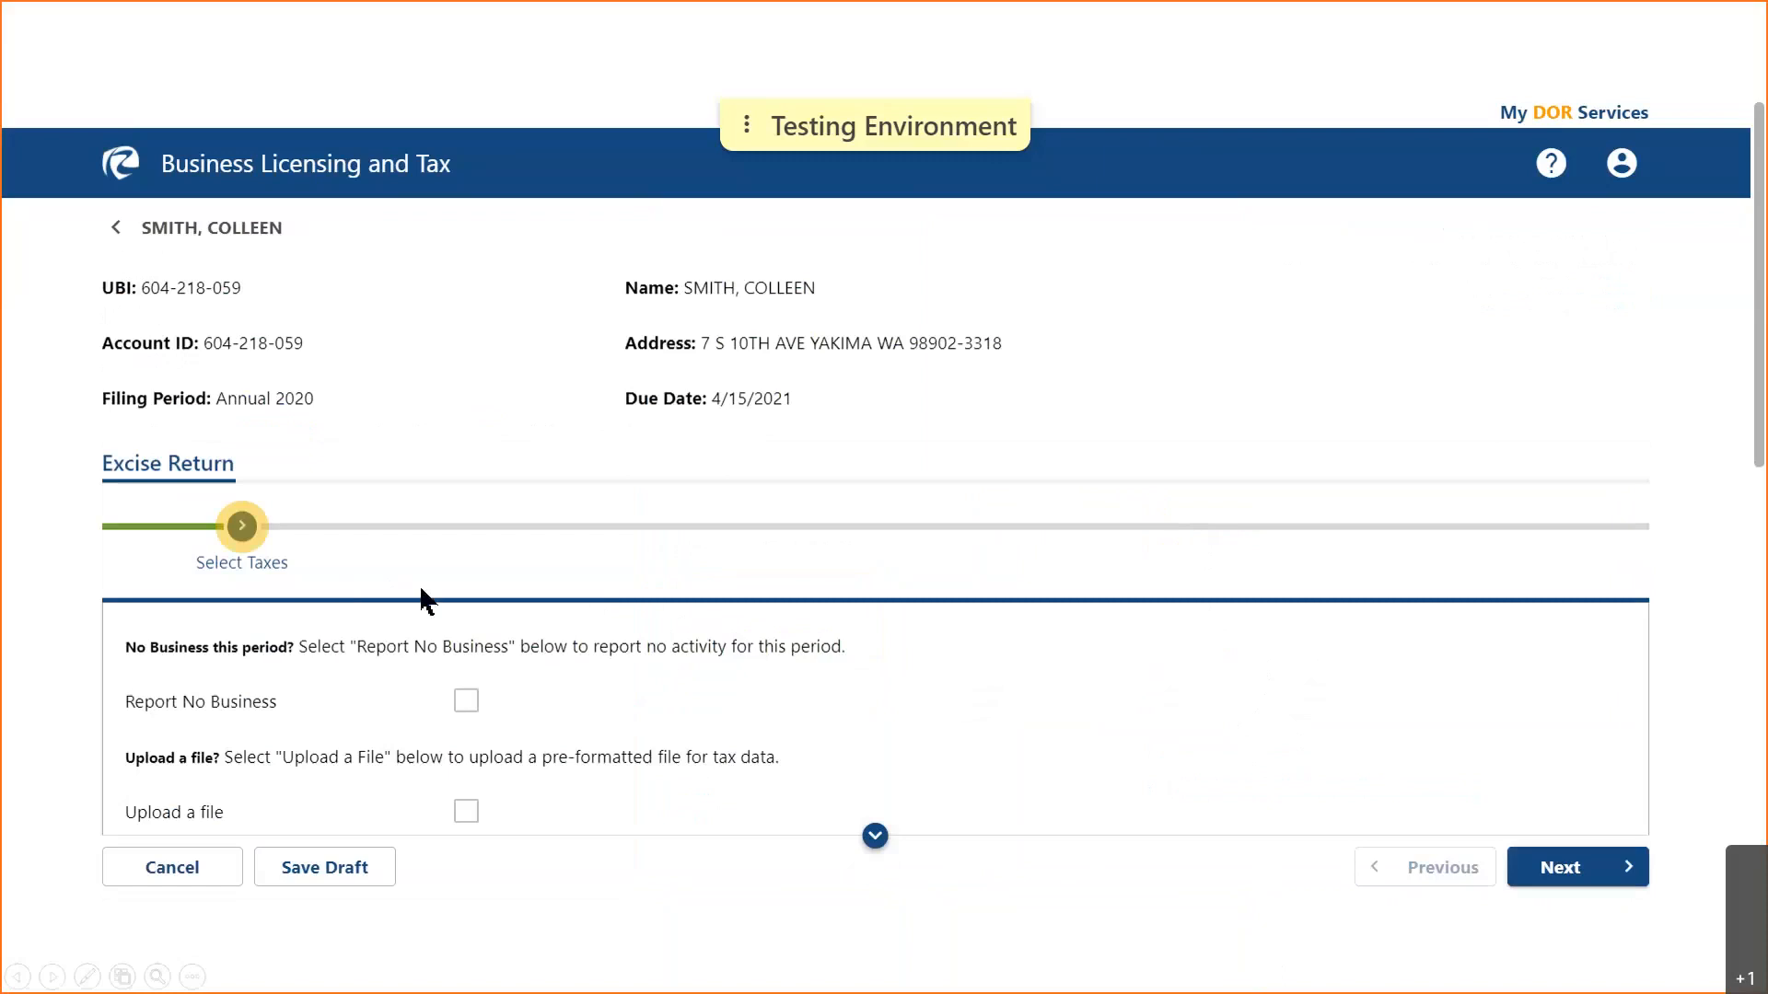
left_click(875, 838)
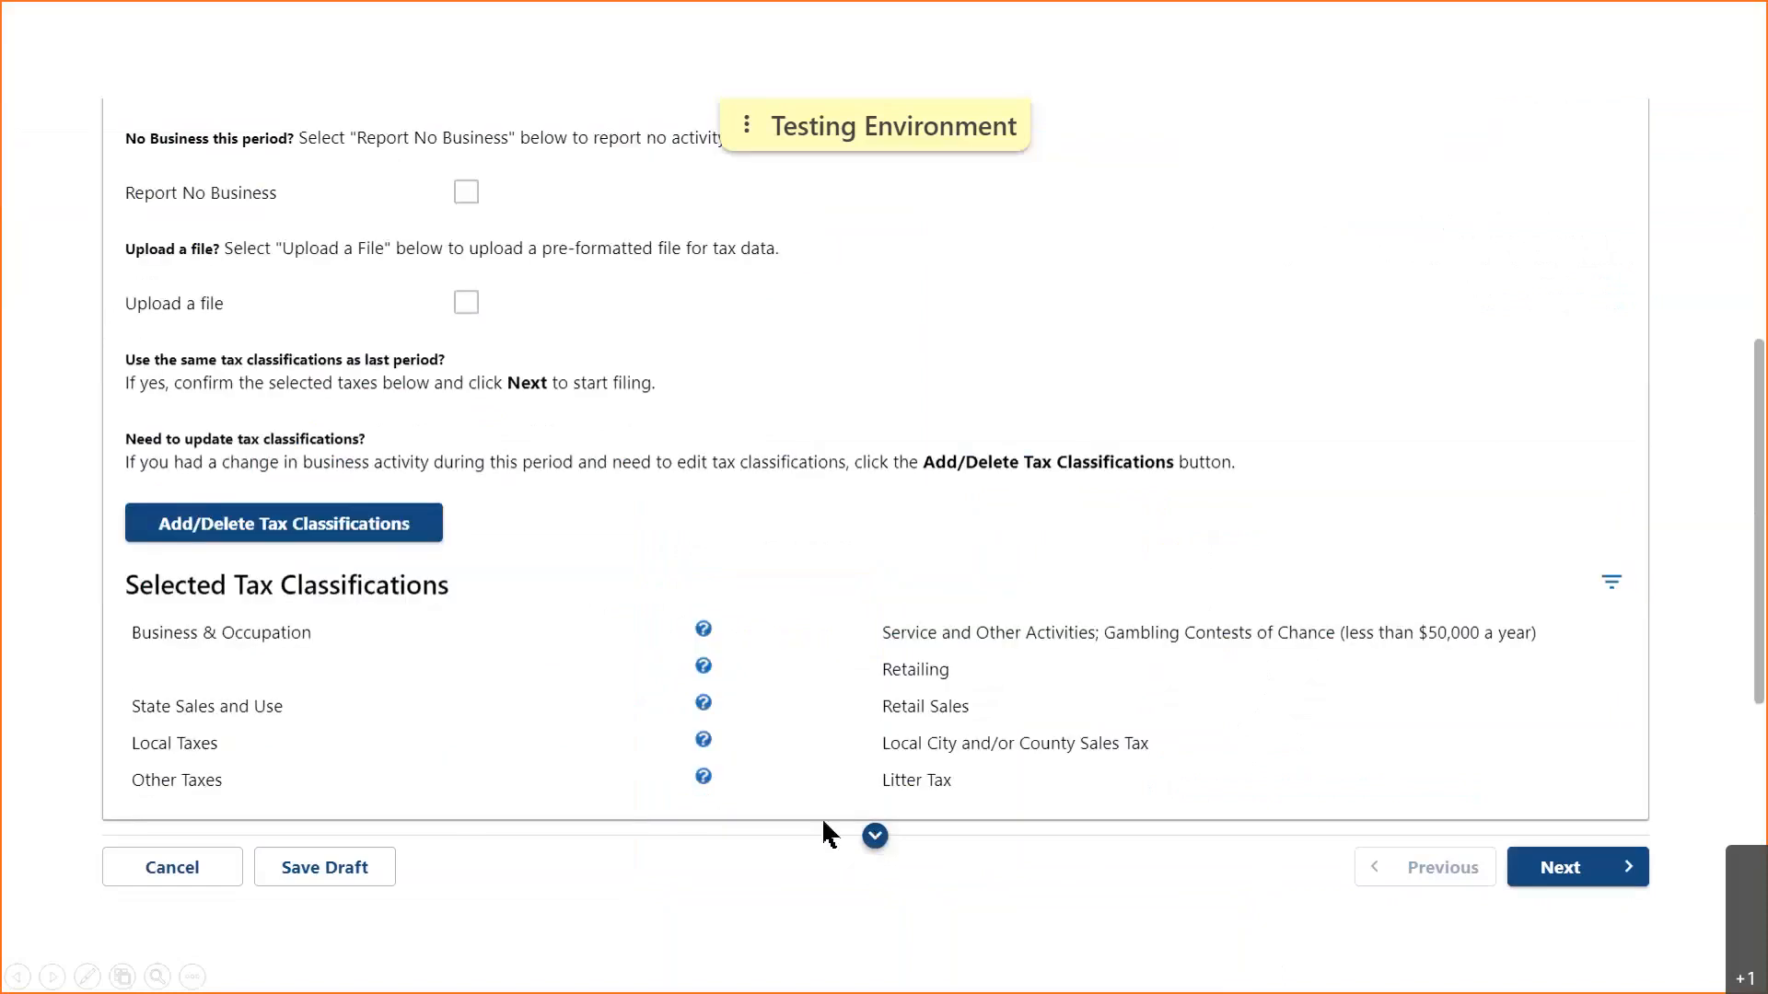
left_click(605, 790)
left_click(613, 858)
- On the Business & Occupation step, enter gross amounts of 1500.00 for Retailing and 30000 for Service and Other Activities
left_click(1562, 870)
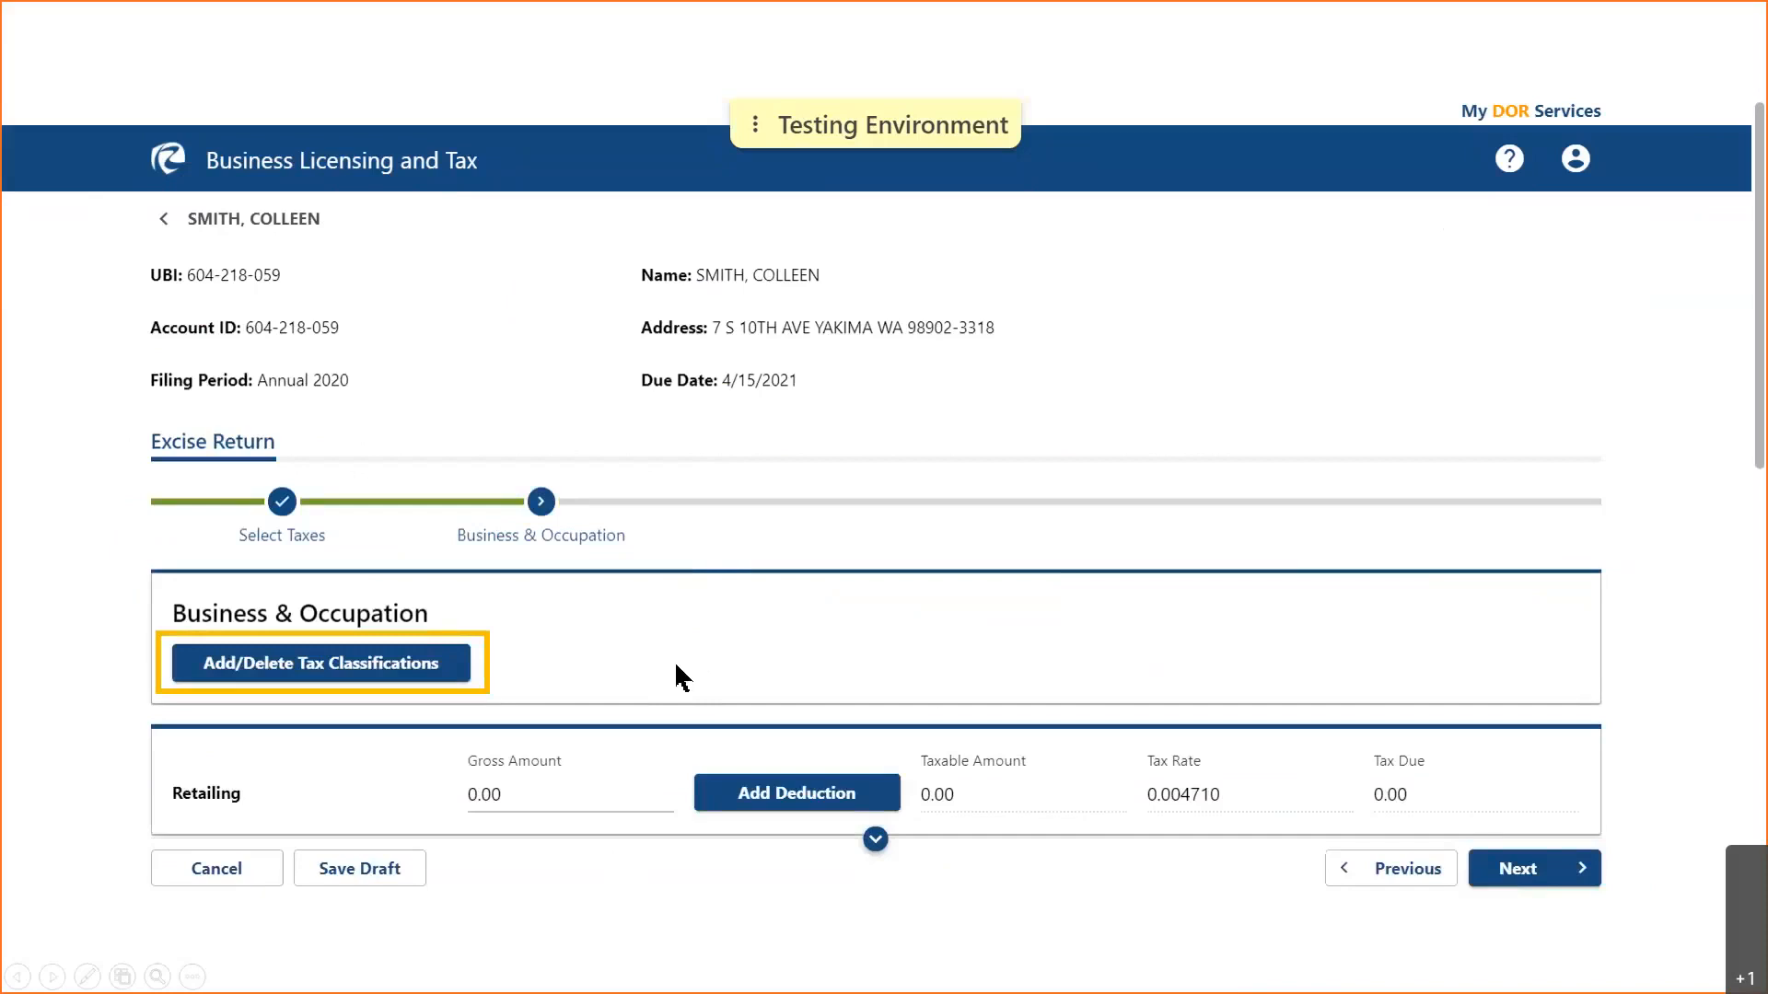
left_click(587, 789)
type("1500.00")
key("Tab")
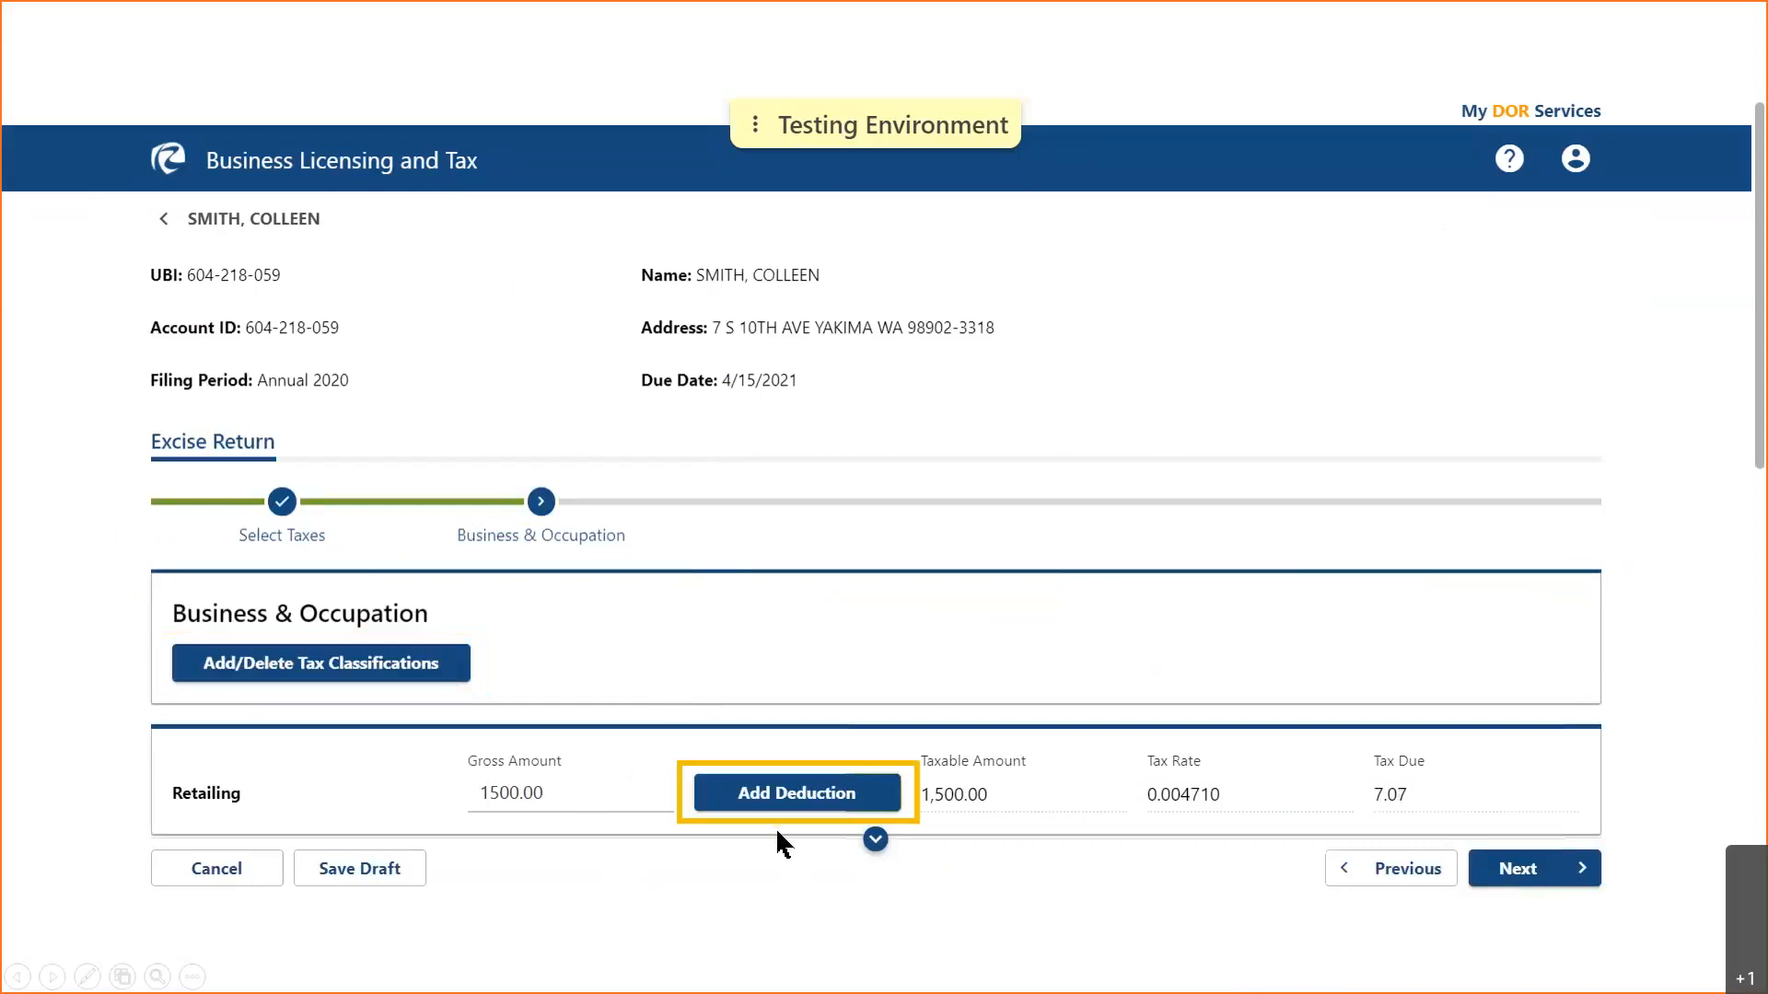
left_click(870, 838)
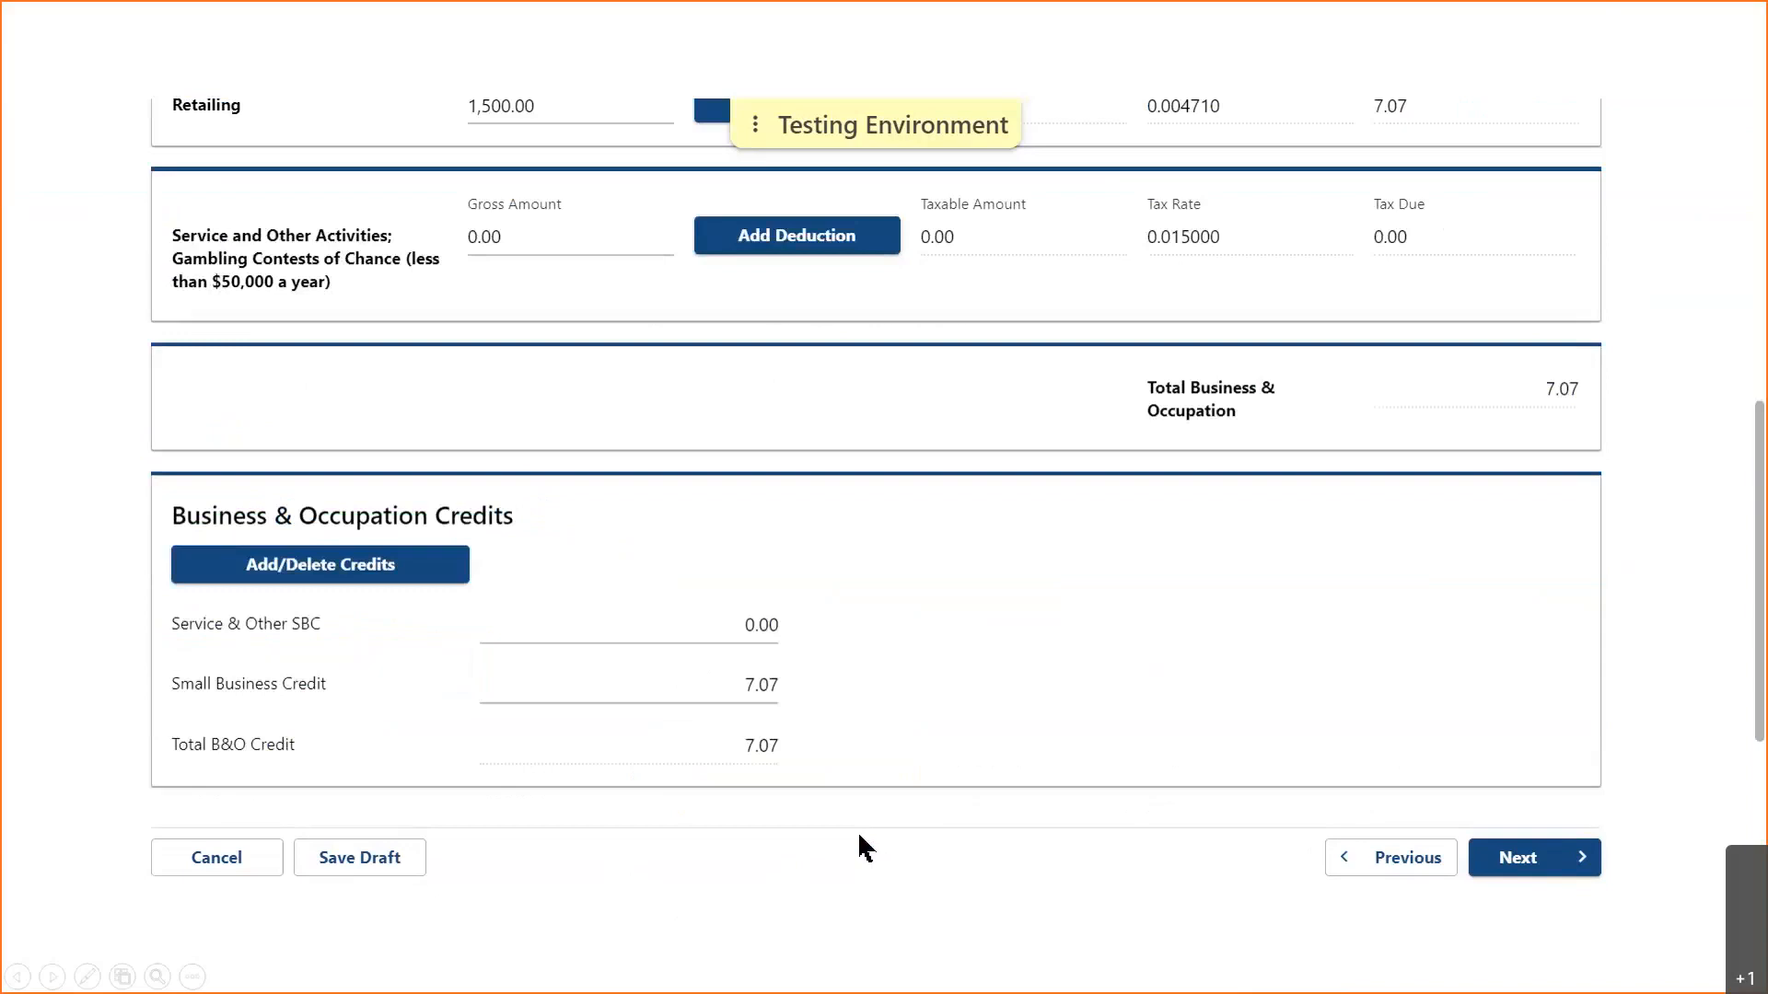
left_click(537, 241)
type("30000")
left_click(562, 336)
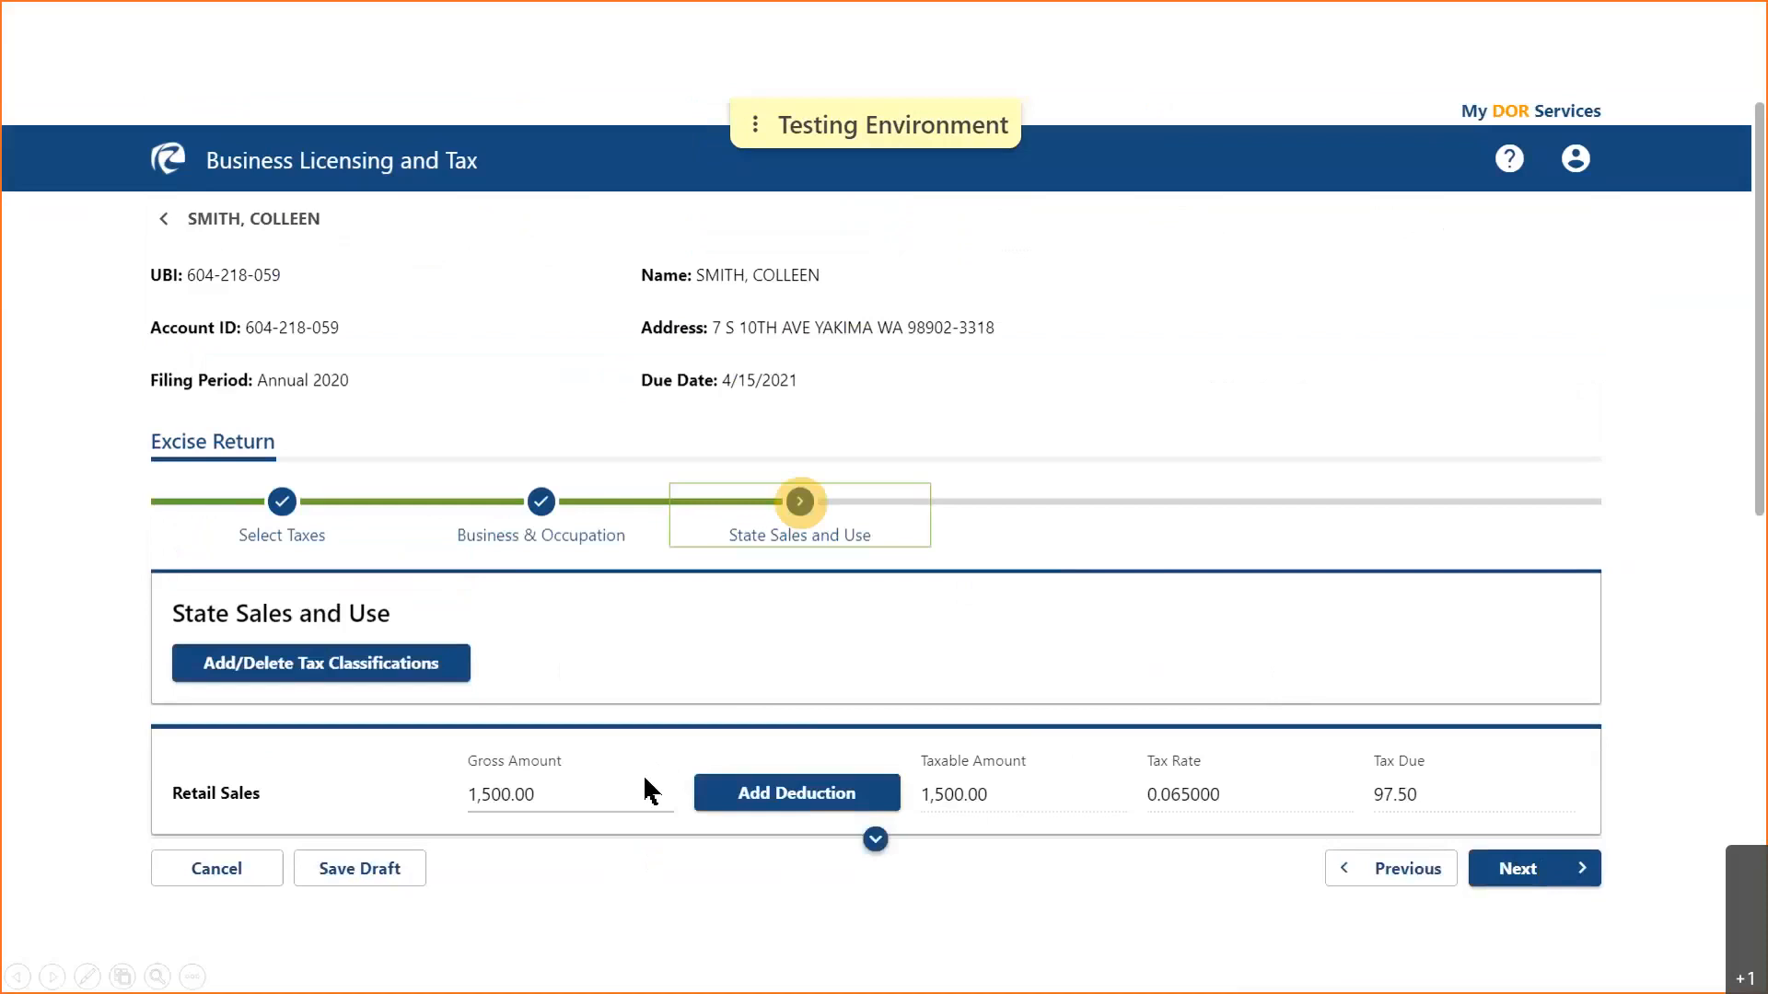
- Confirm the 97.50 State Sales and Use total on 1,500.00 and continue to Local Sales
left_click(875, 840)
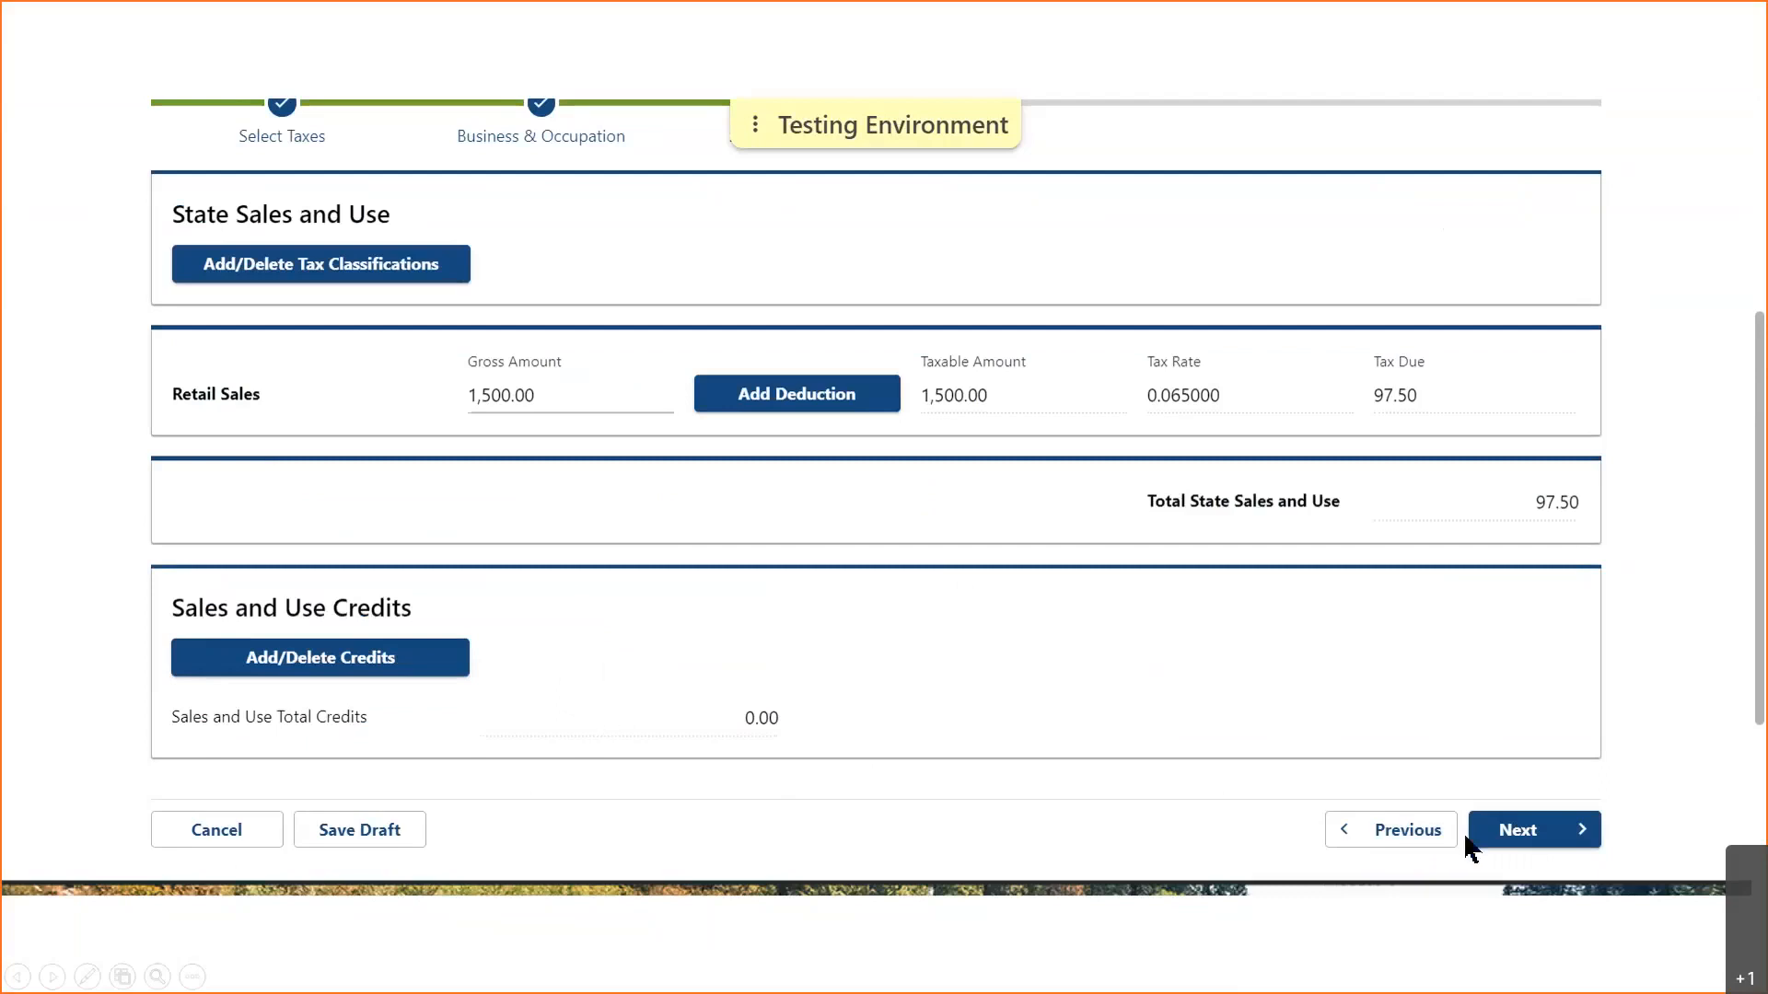
left_click(1536, 834)
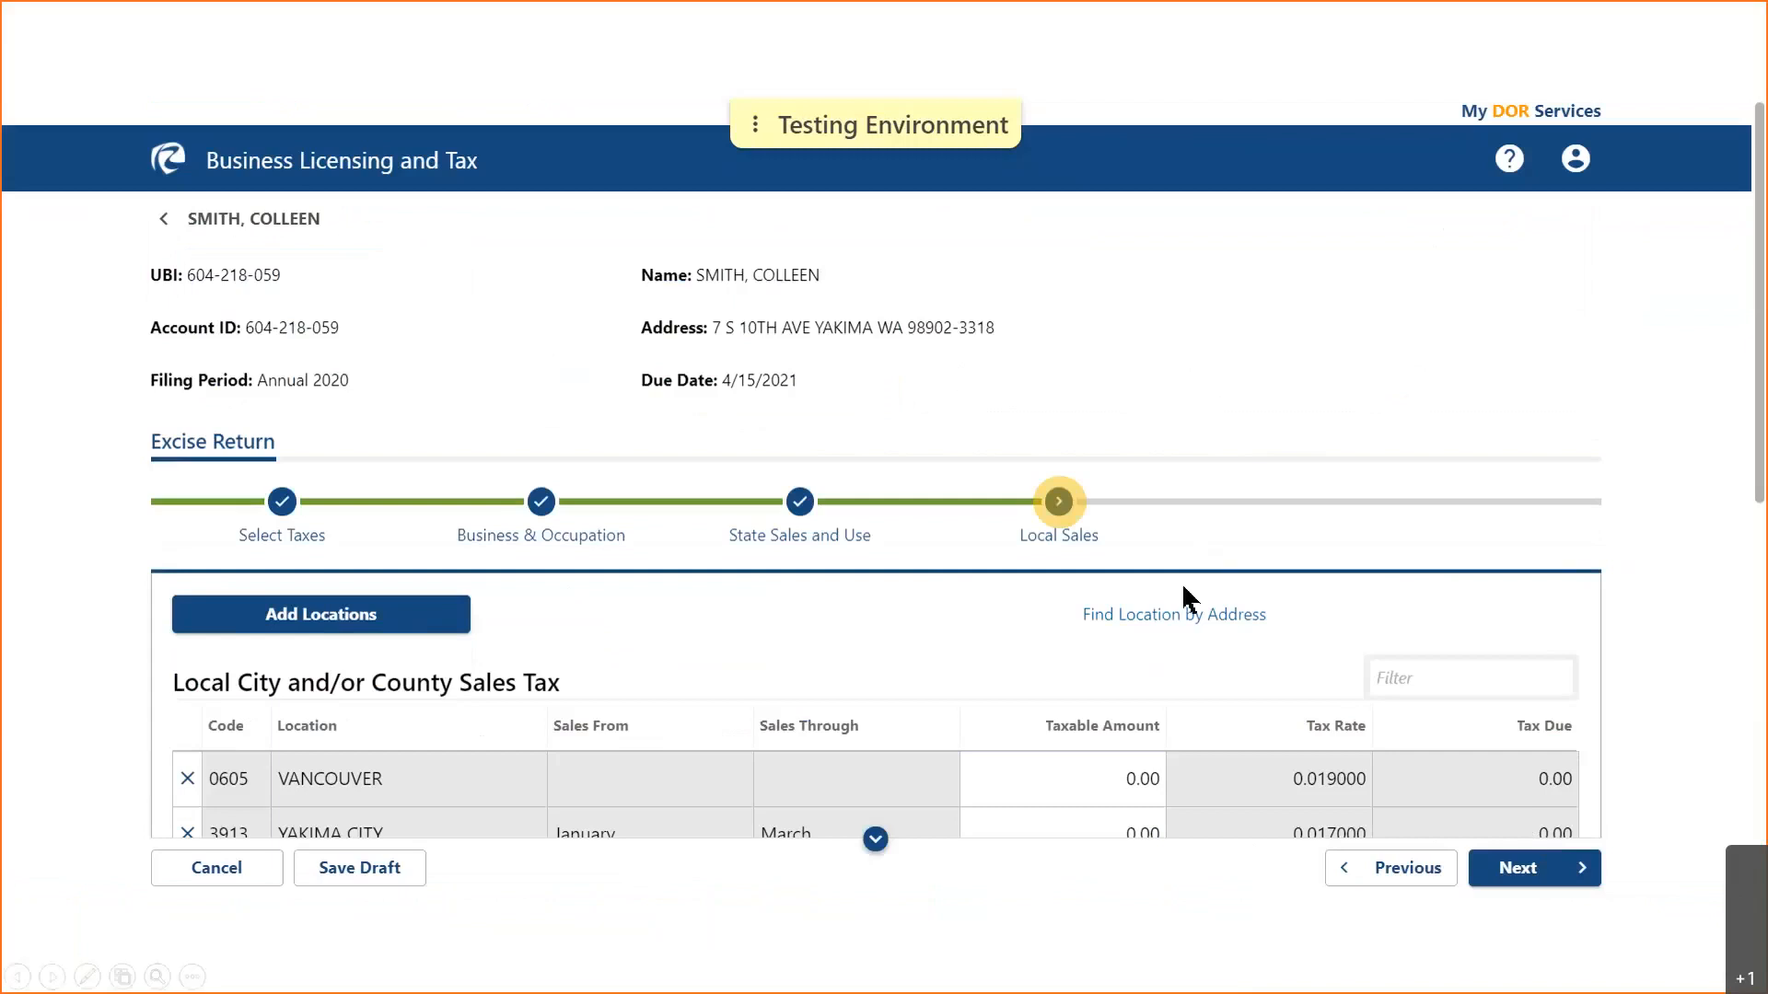
- Enter taxable amounts of 200 for Vancouver and 500 for each Yakima City period, then open Add Locations
left_click(875, 839)
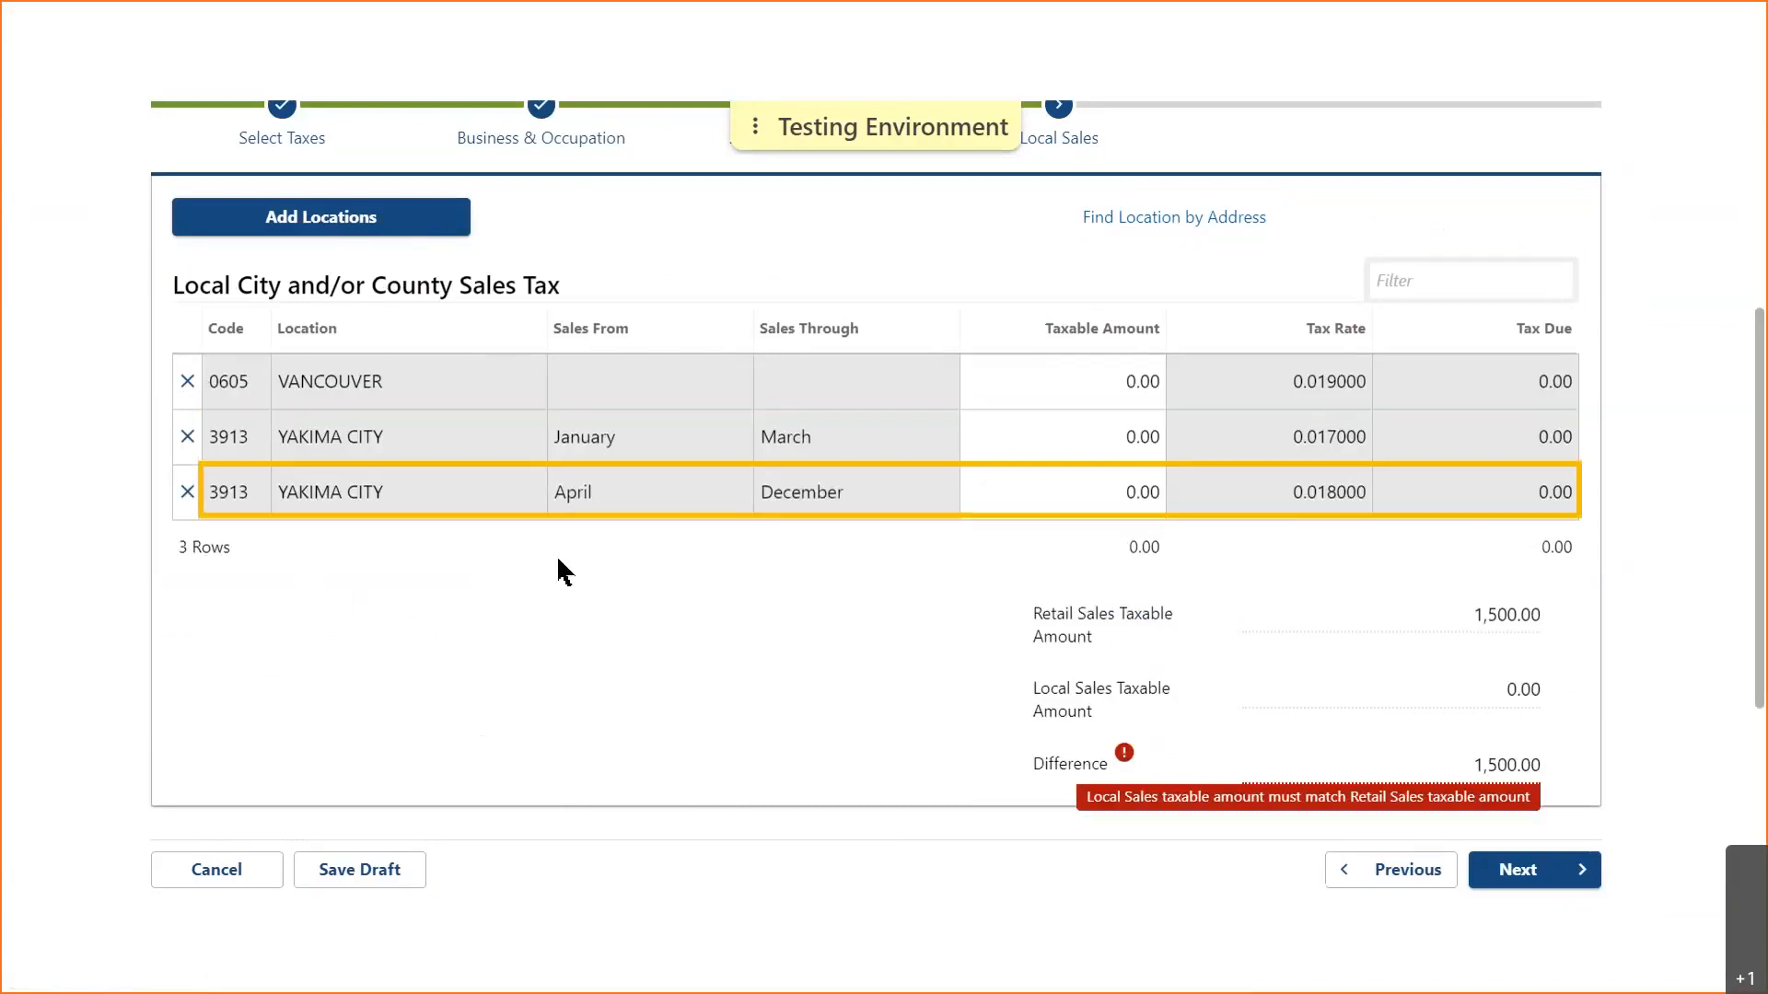
left_click(1104, 378)
type("200")
key("Tab")
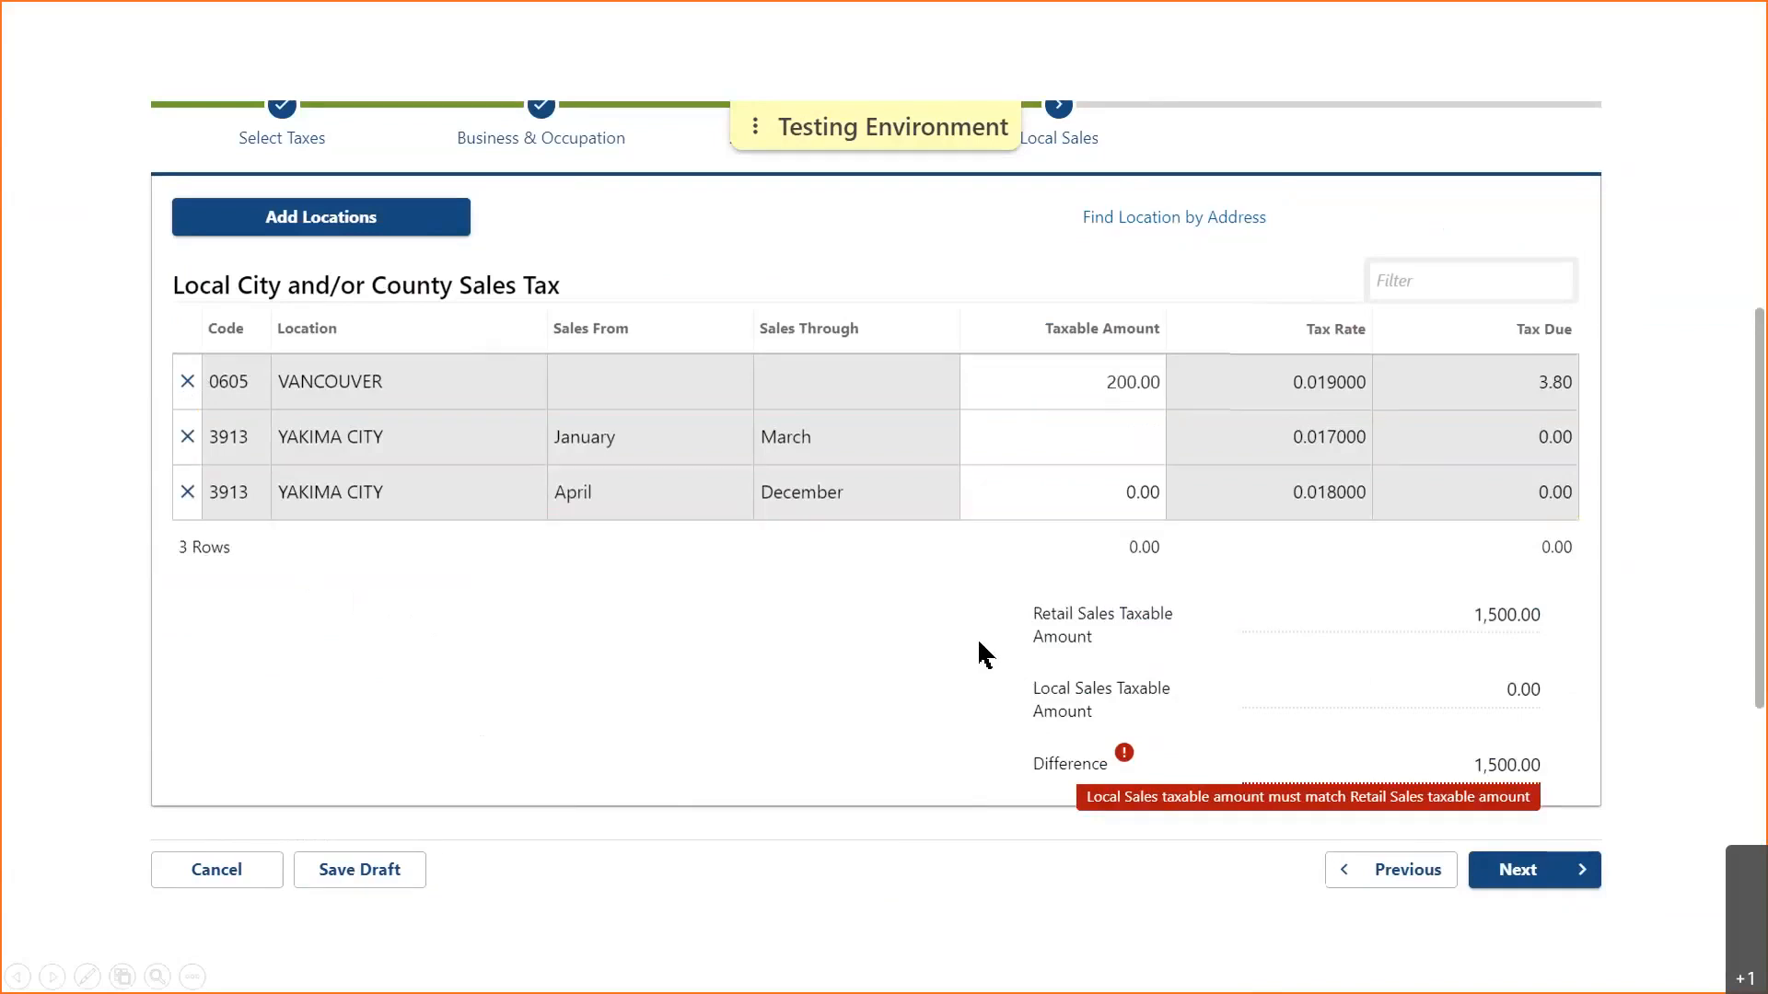
type("500")
key("Tab")
type("500")
key("Tab")
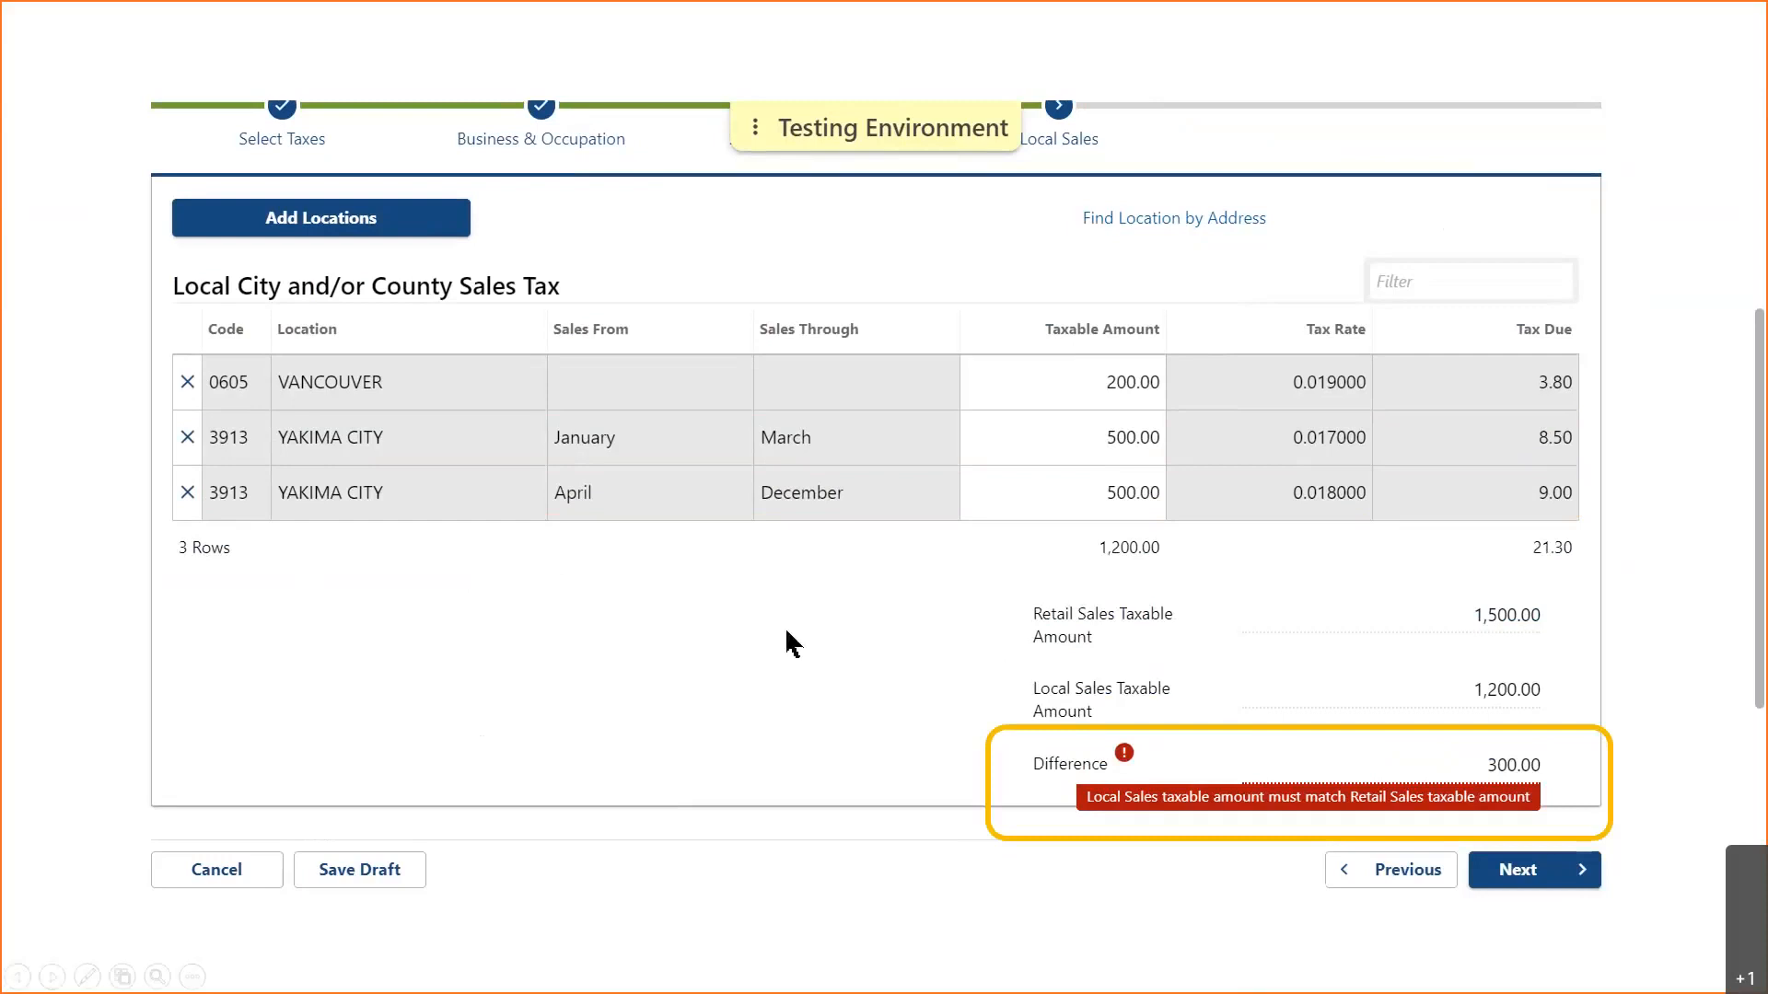
left_click(393, 234)
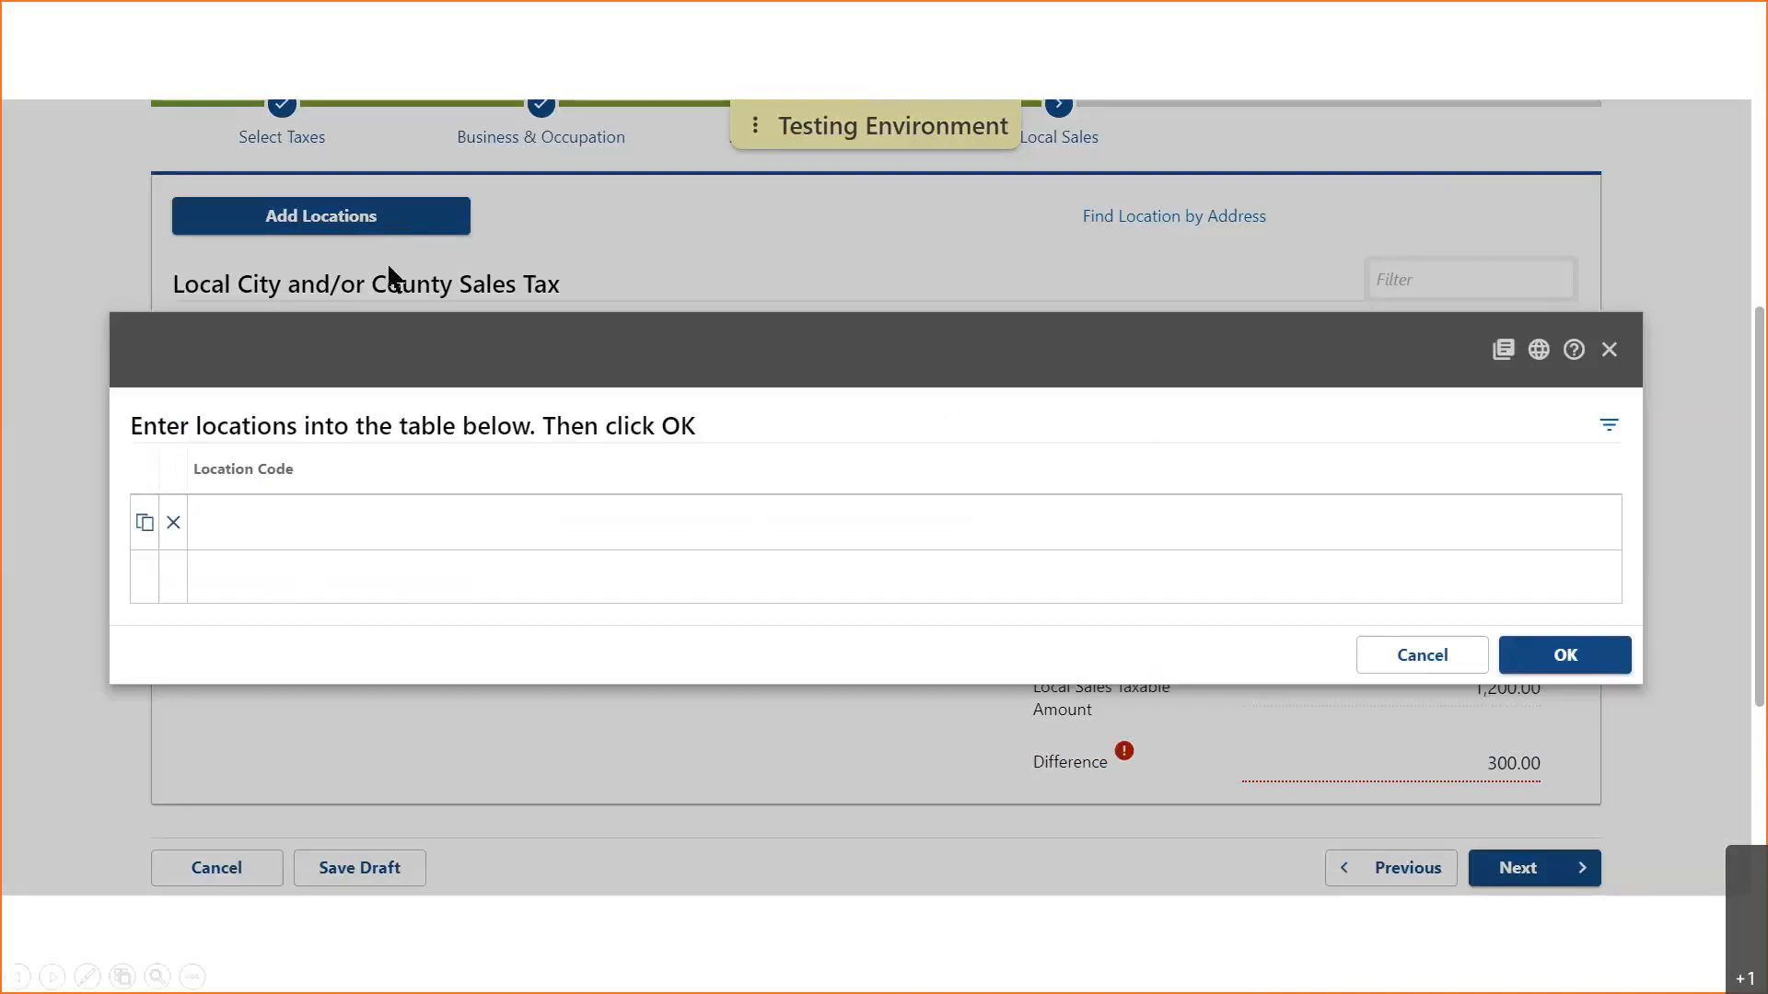
- Add location code 3912 - WAPATO, found by filtering the code list with 'wapa'
left_click(336, 523)
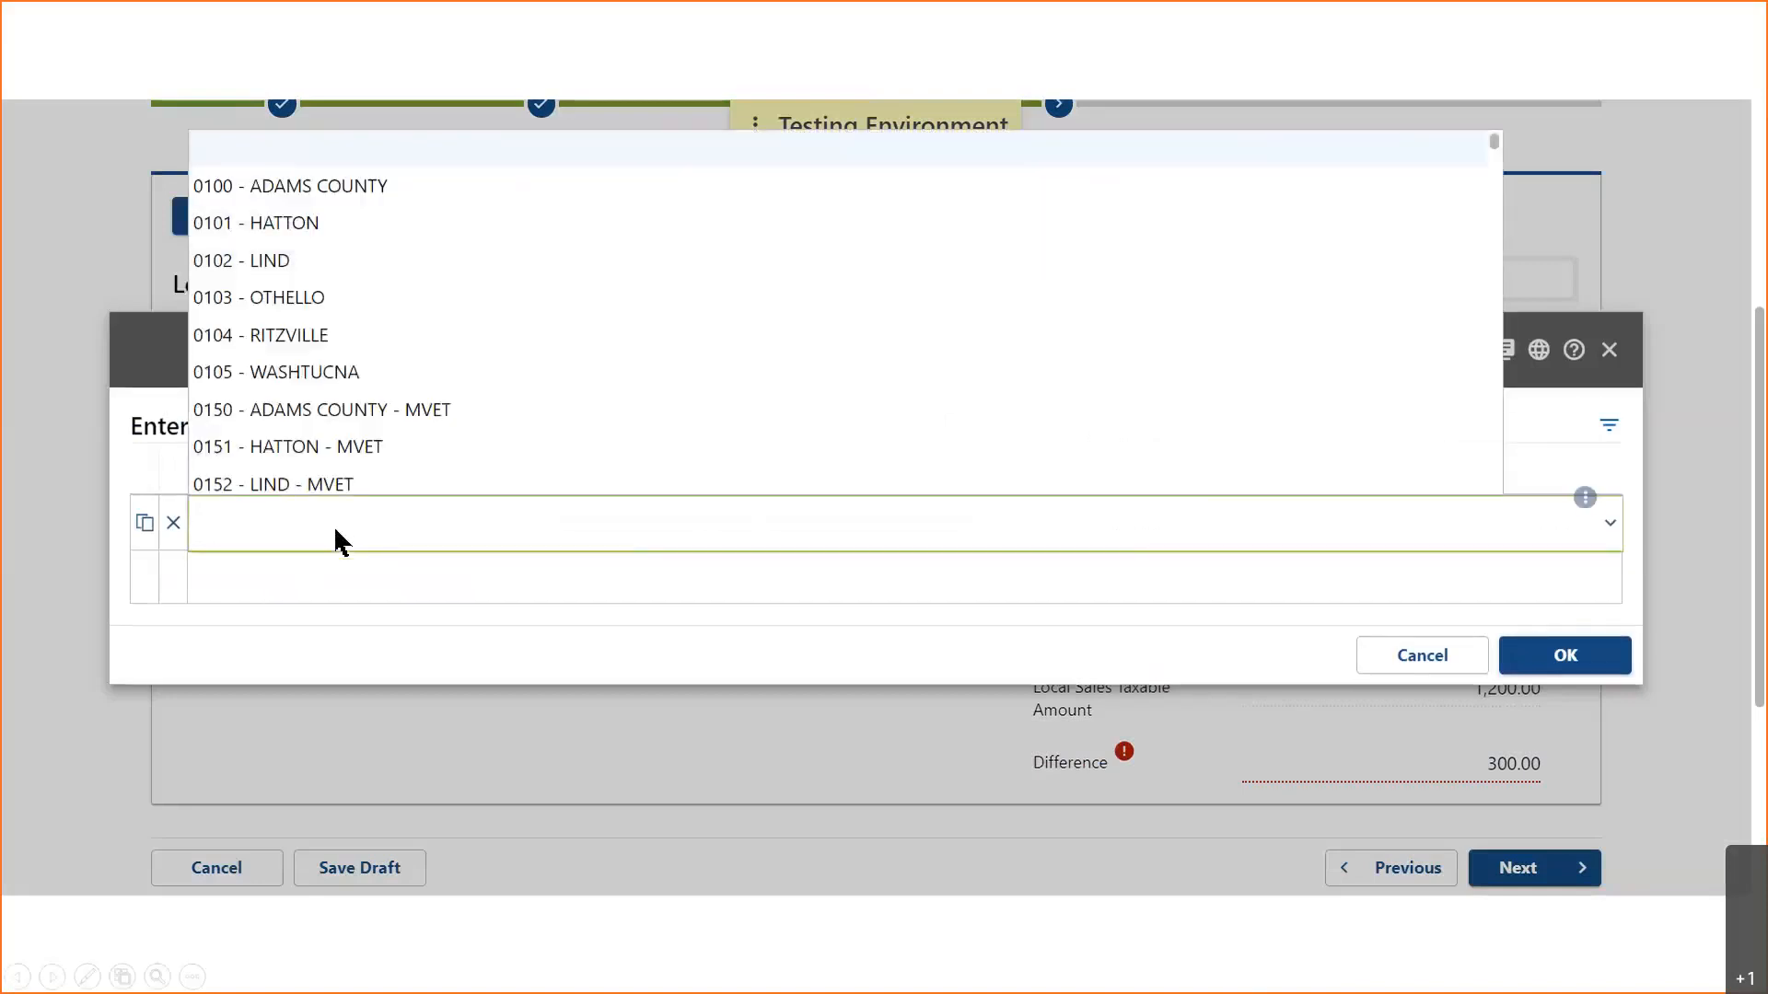
type("wapa")
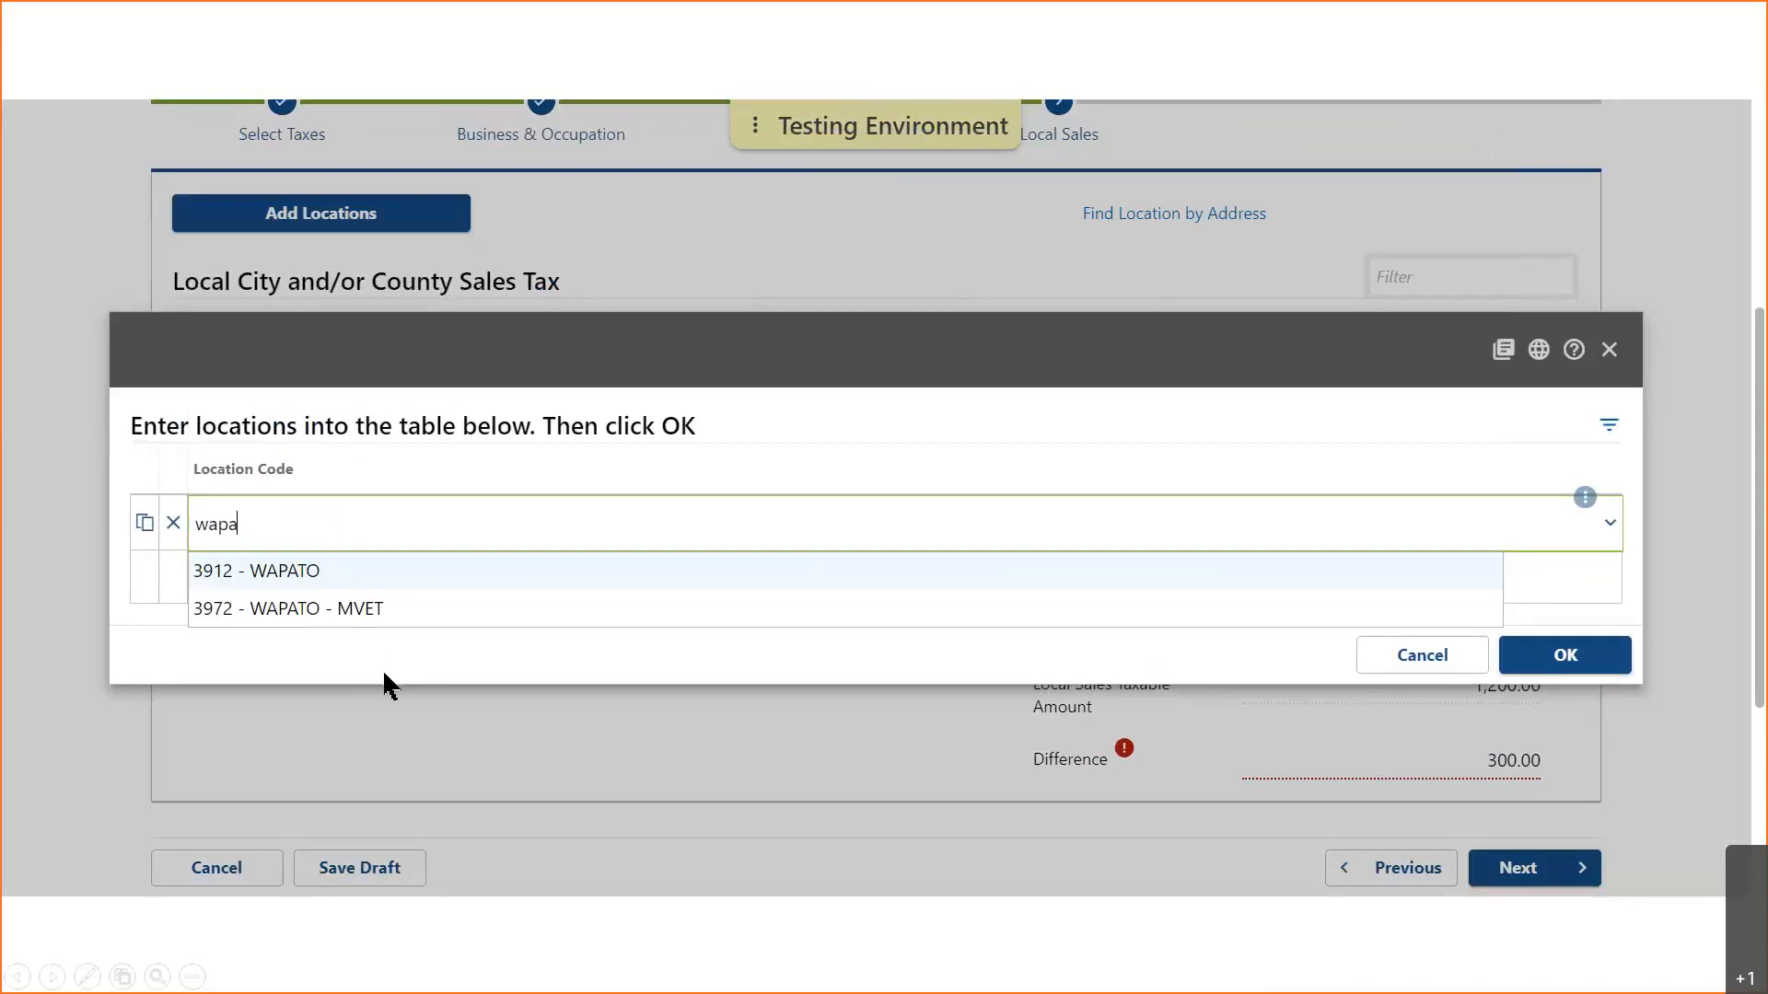
left_click(293, 571)
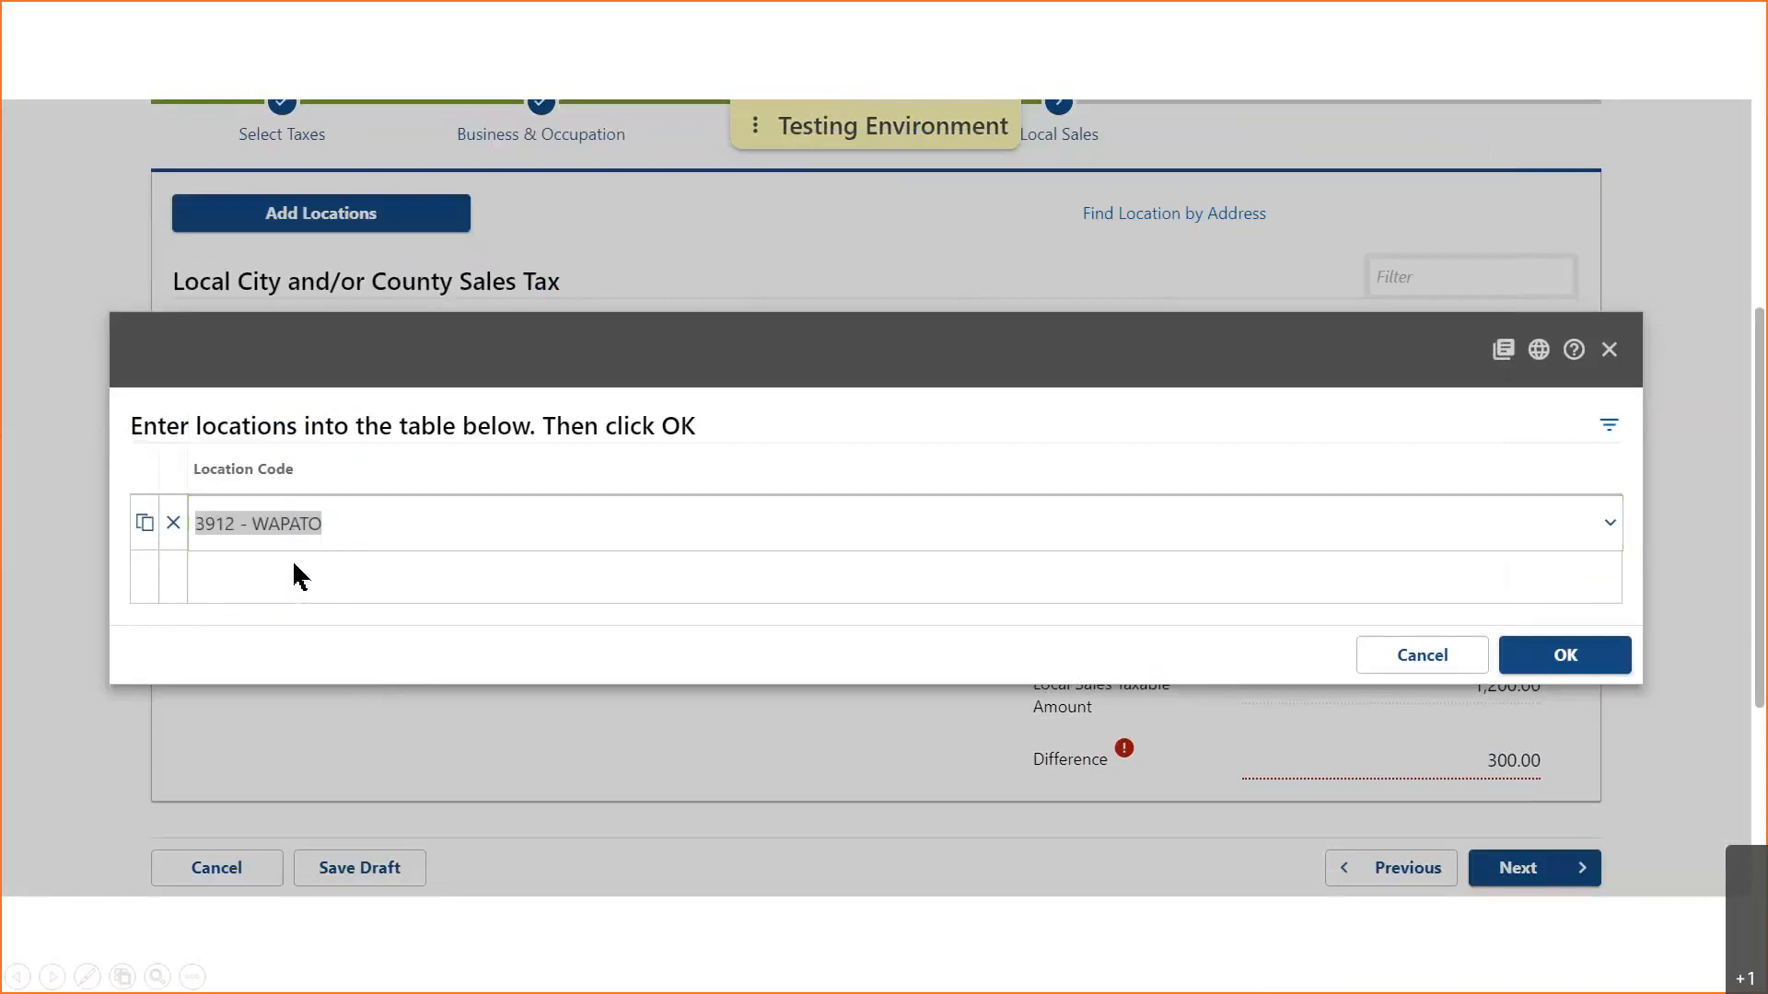
left_click(1558, 658)
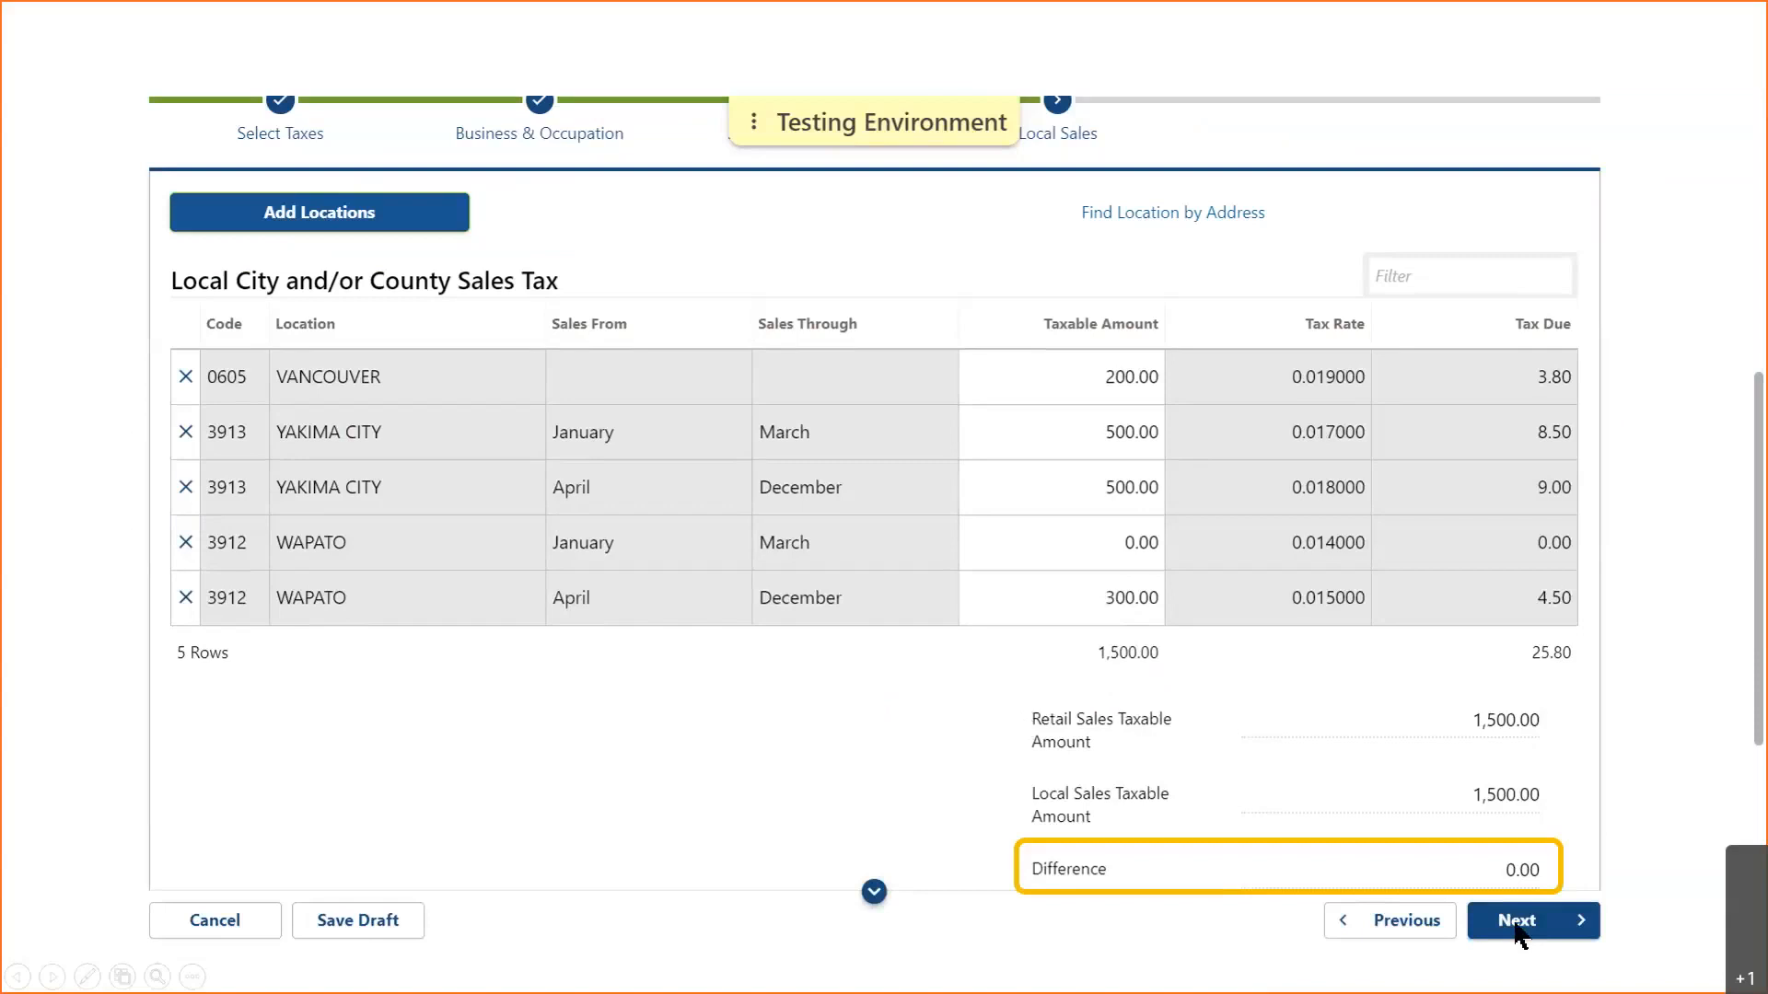
- On the Other Taxes step, enter a 1500 Litter Tax gross amount and advance to Summary
left_click(1516, 921)
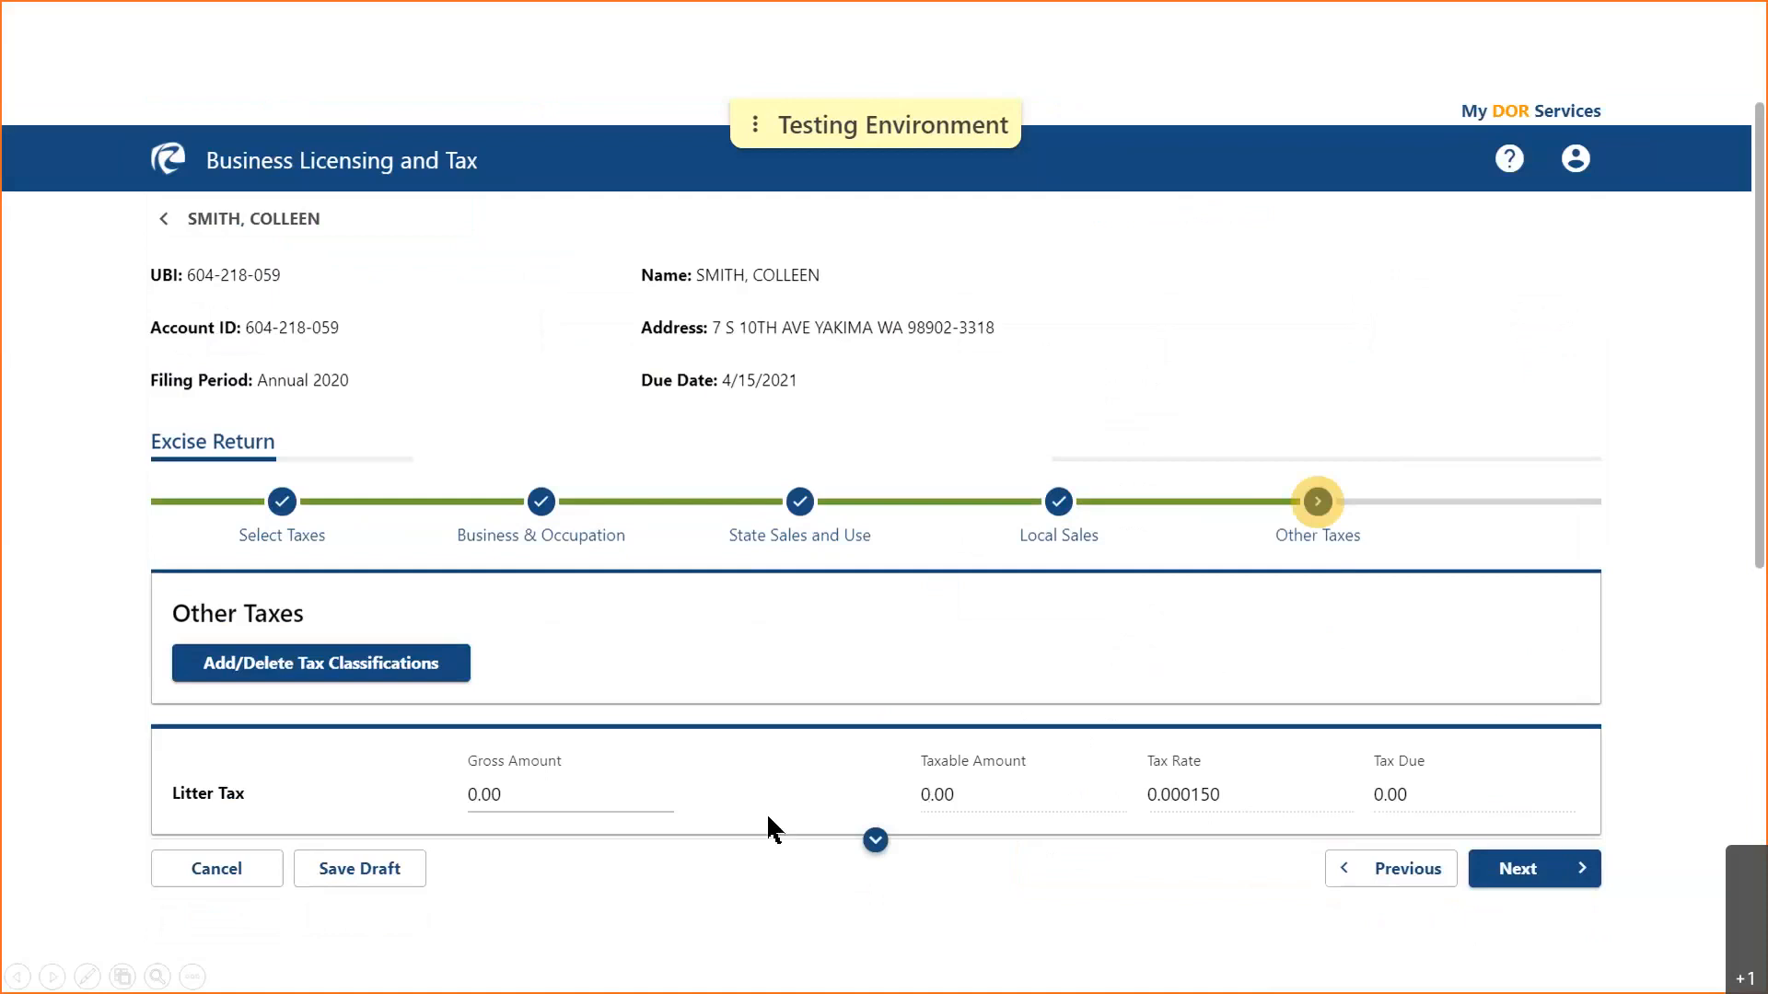
left_click(532, 791)
type("1500")
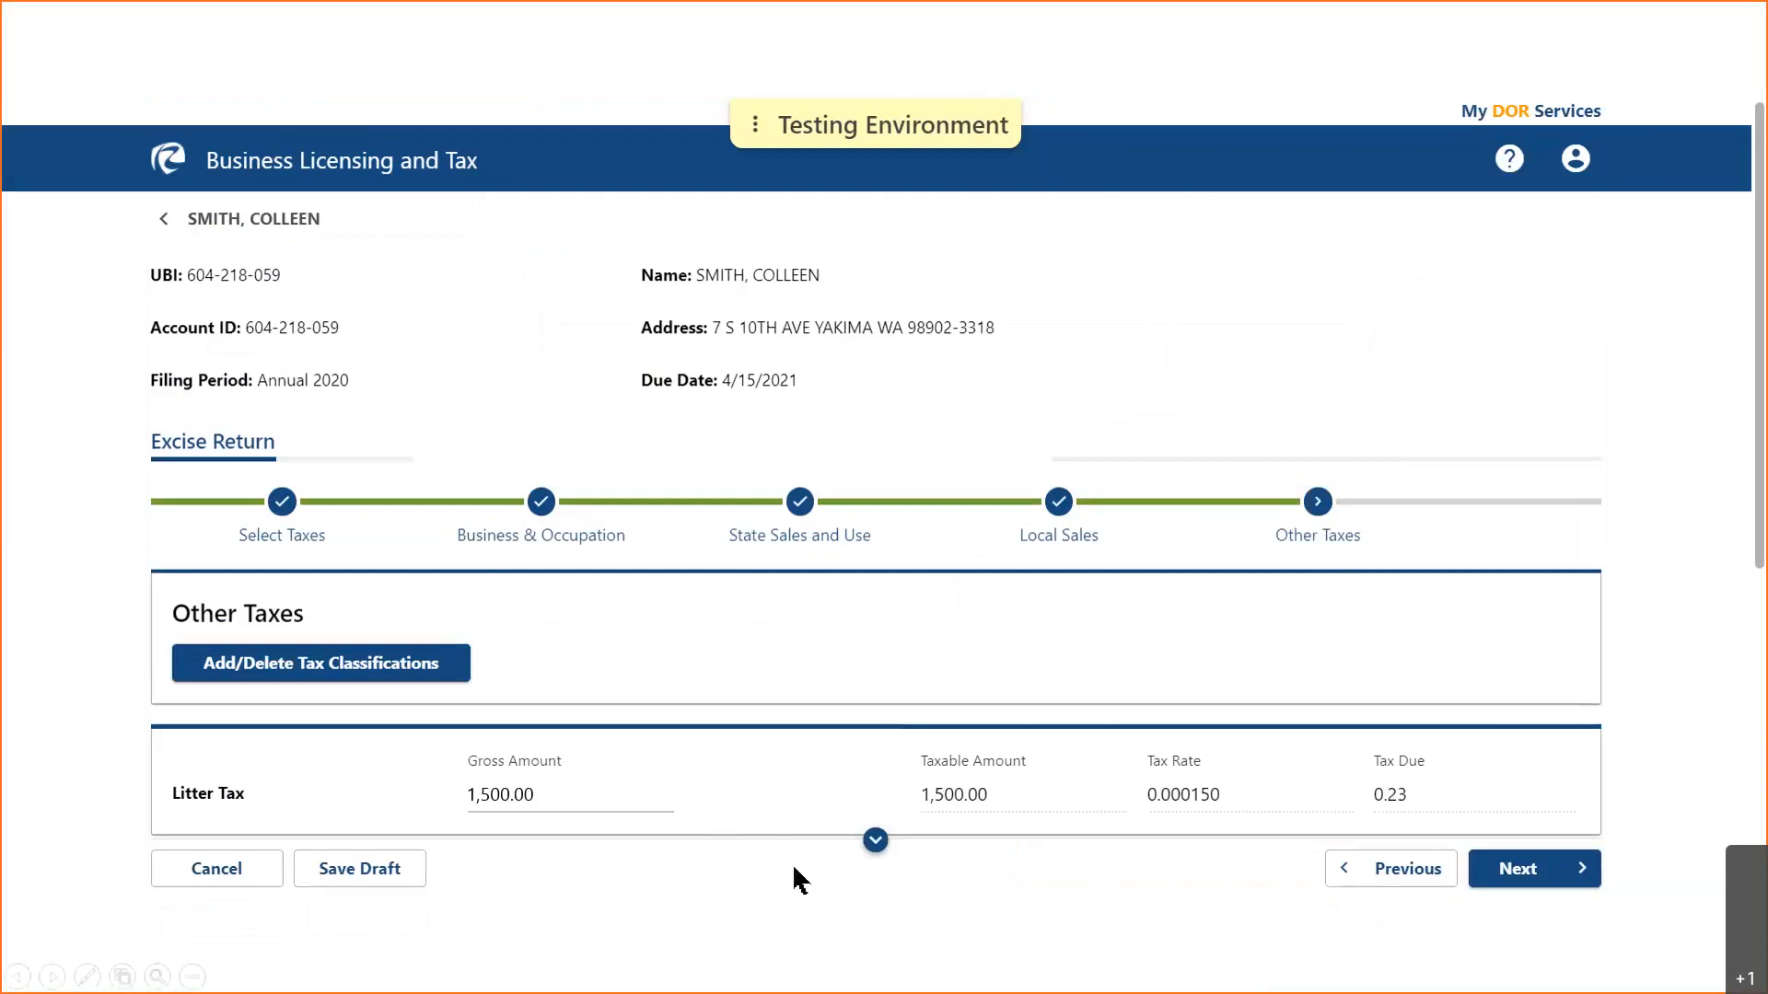
left_click(875, 841)
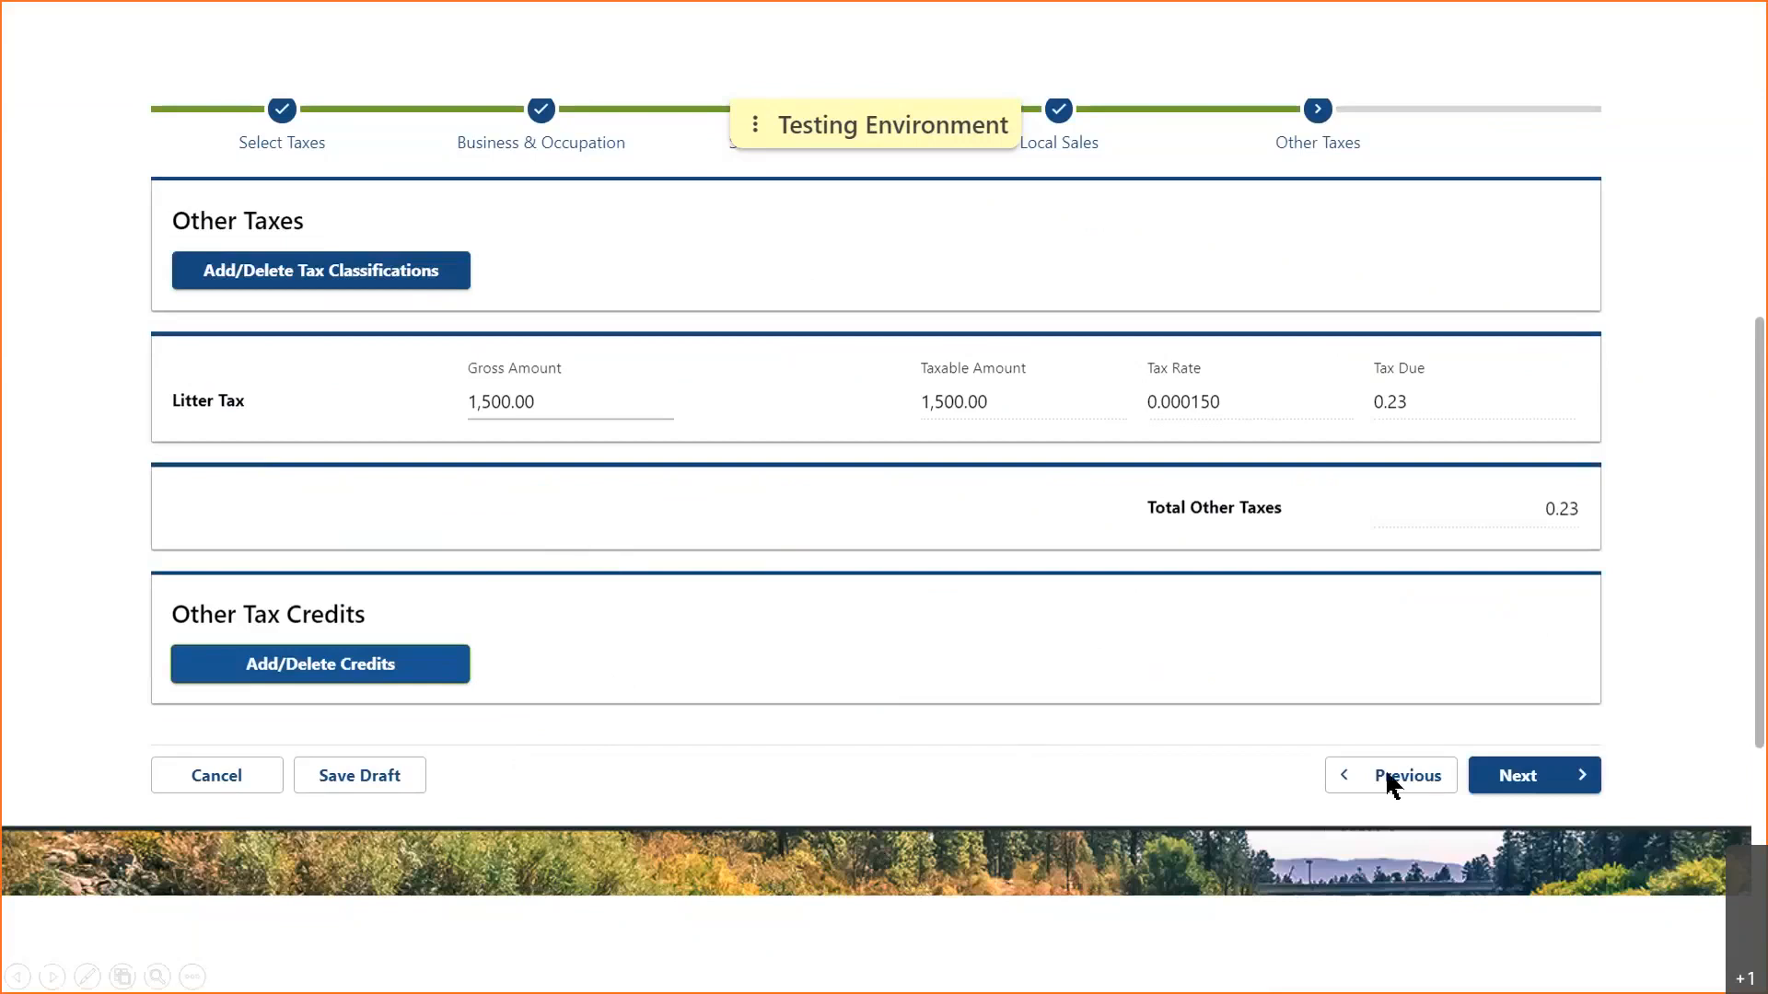
left_click(1519, 787)
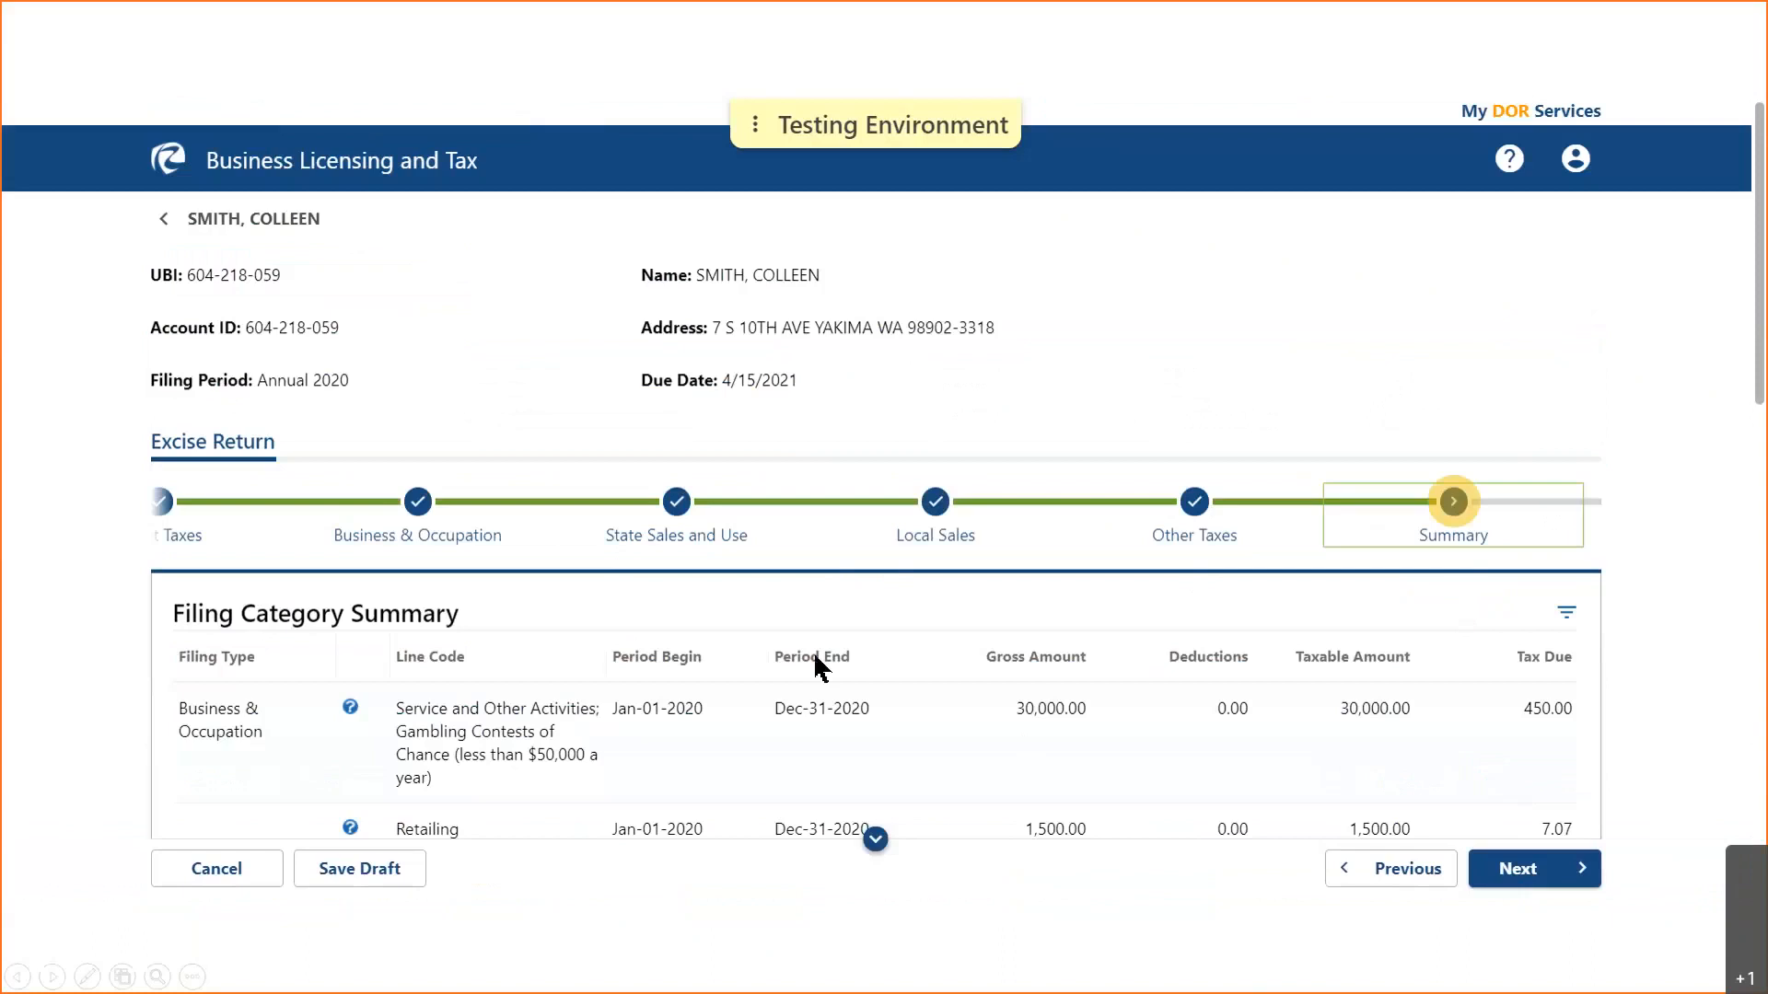
- Review the summary totals, enter the preparer's name, phone and e-mail, and proceed to payment selection
left_click(875, 839)
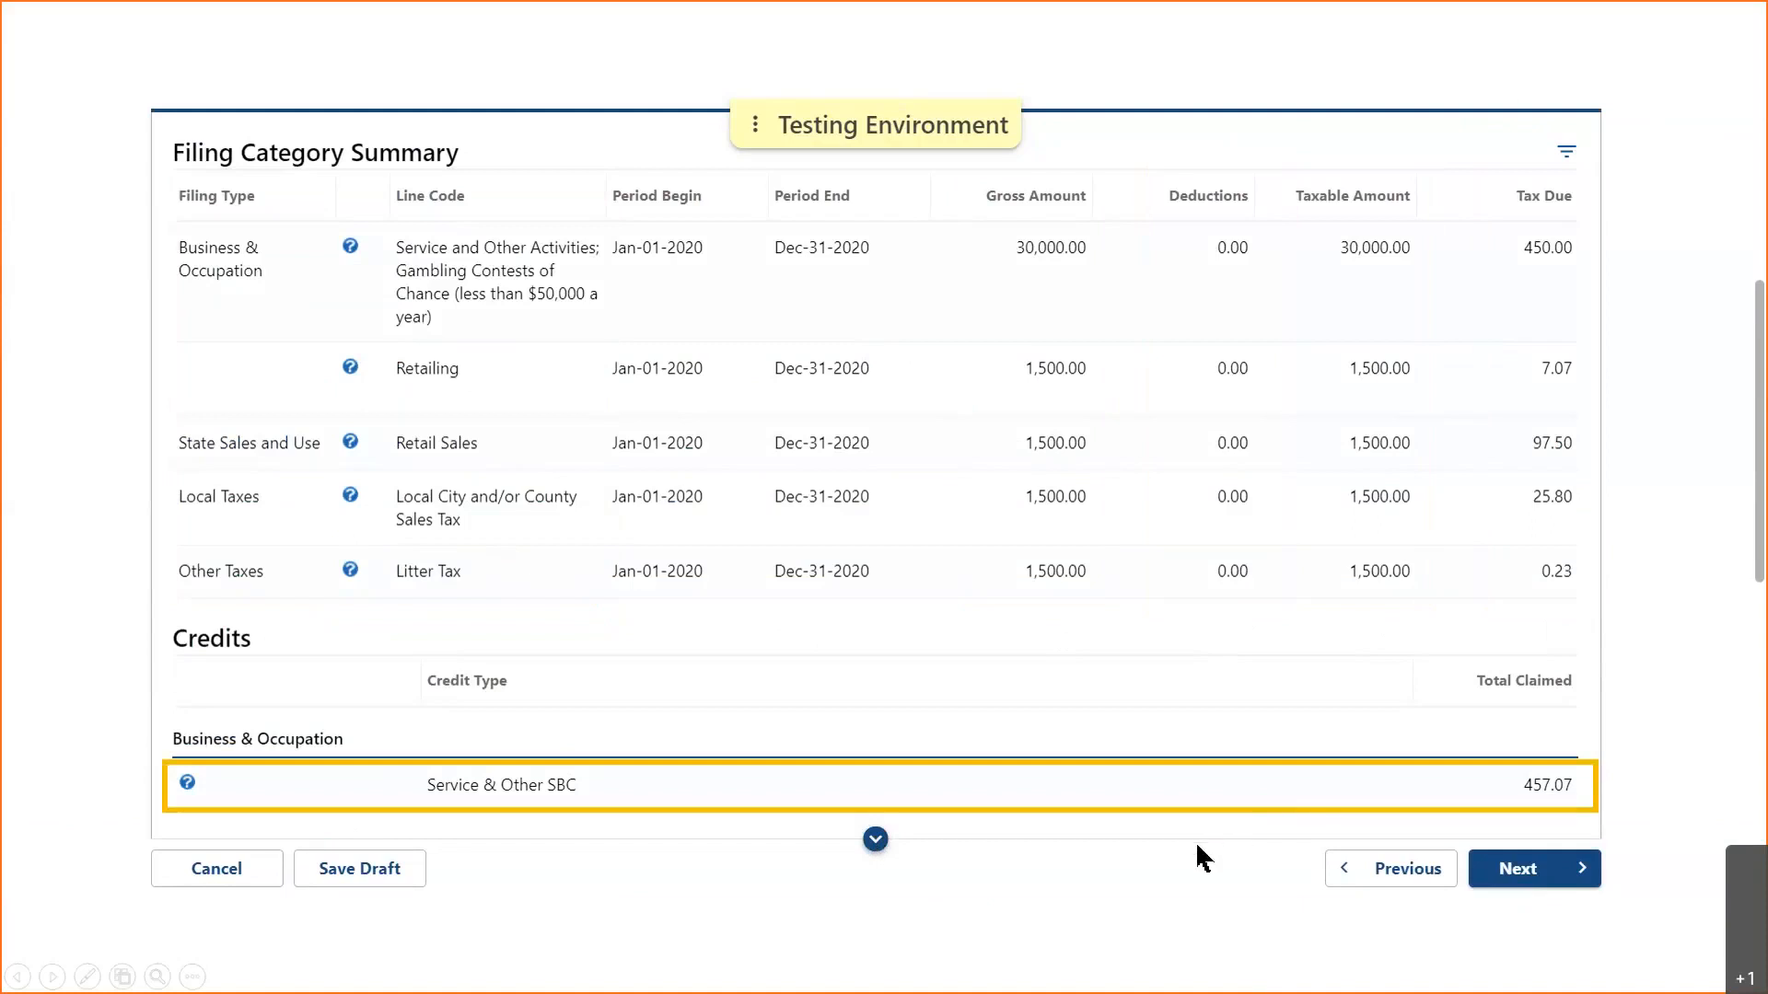
left_click(875, 840)
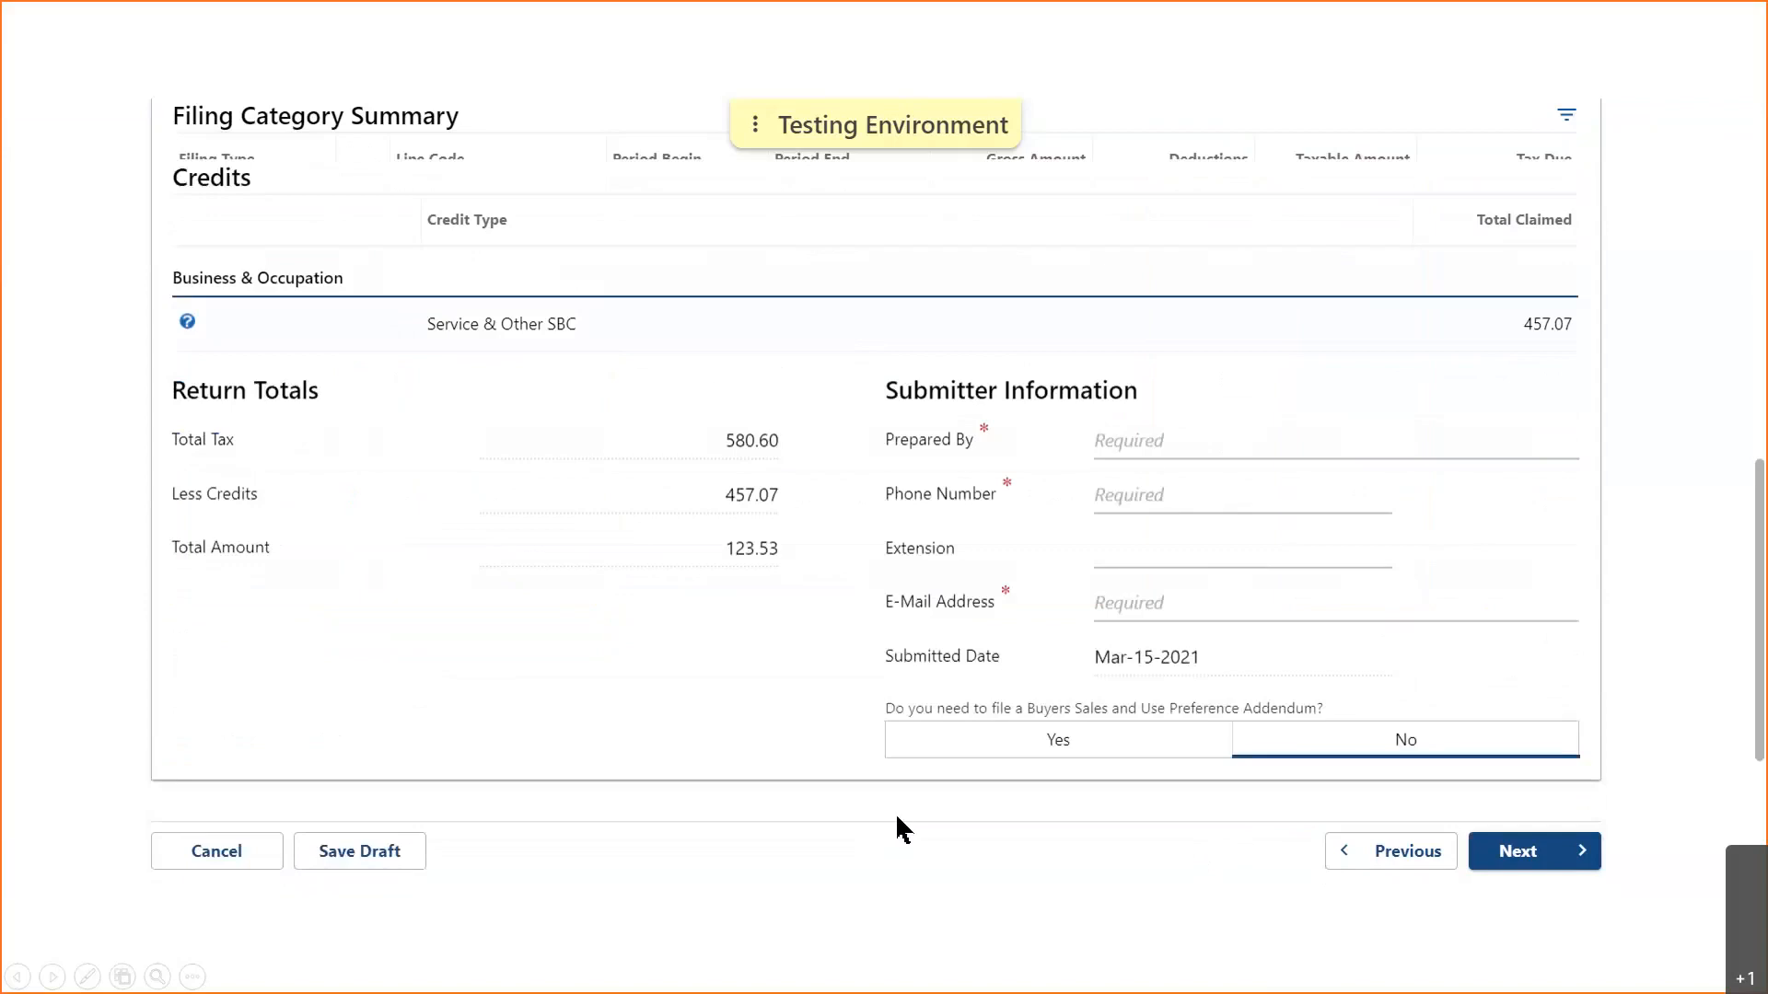
left_click(1159, 442)
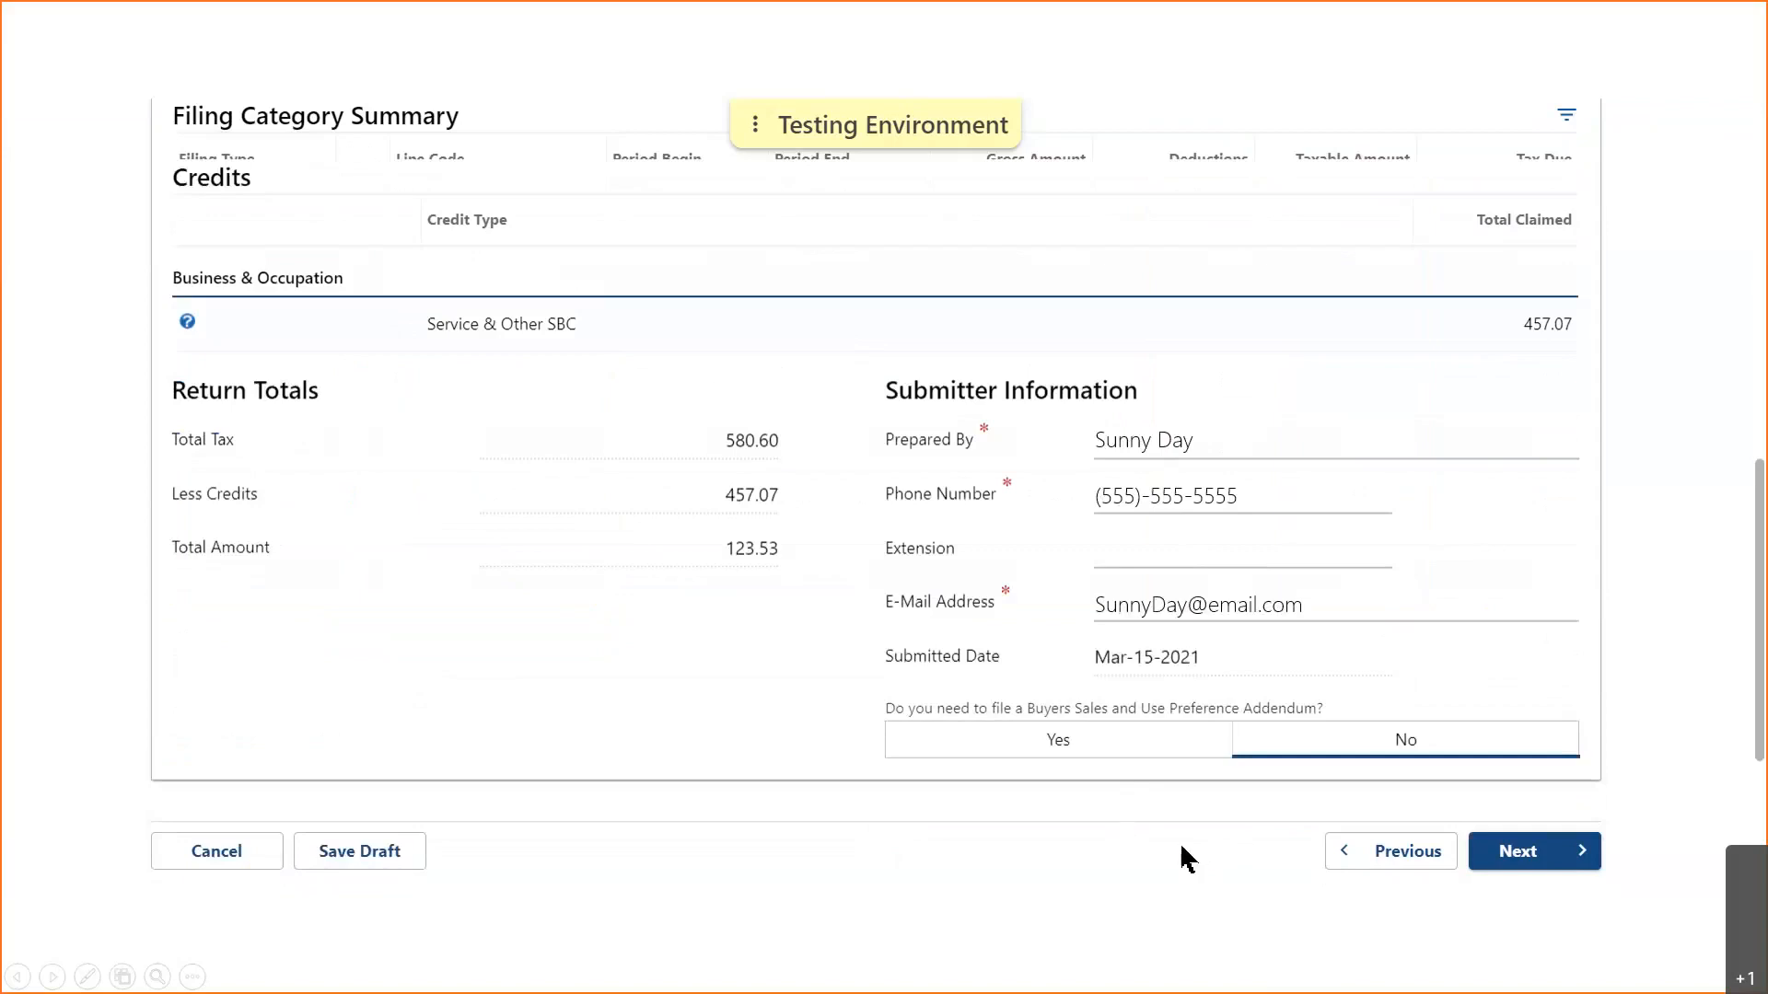
left_click(1510, 865)
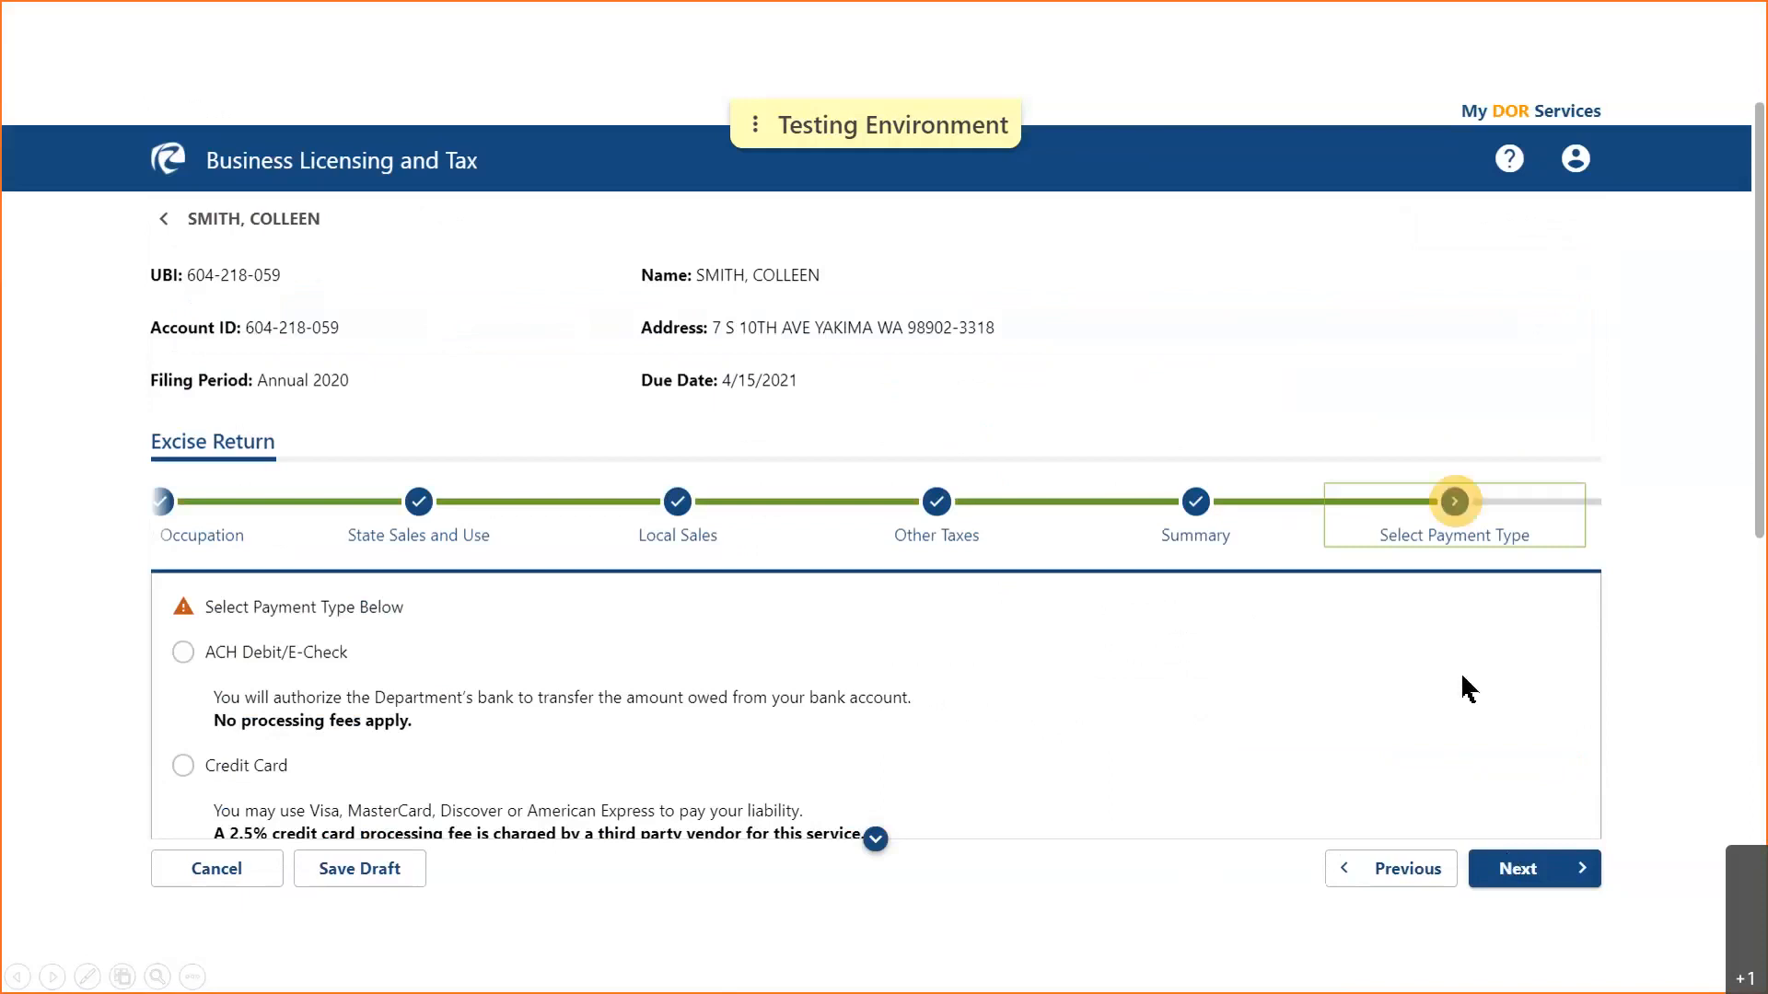
- Pay by ACH Debit/E-Check and continue to the Payment step
left_click(876, 839)
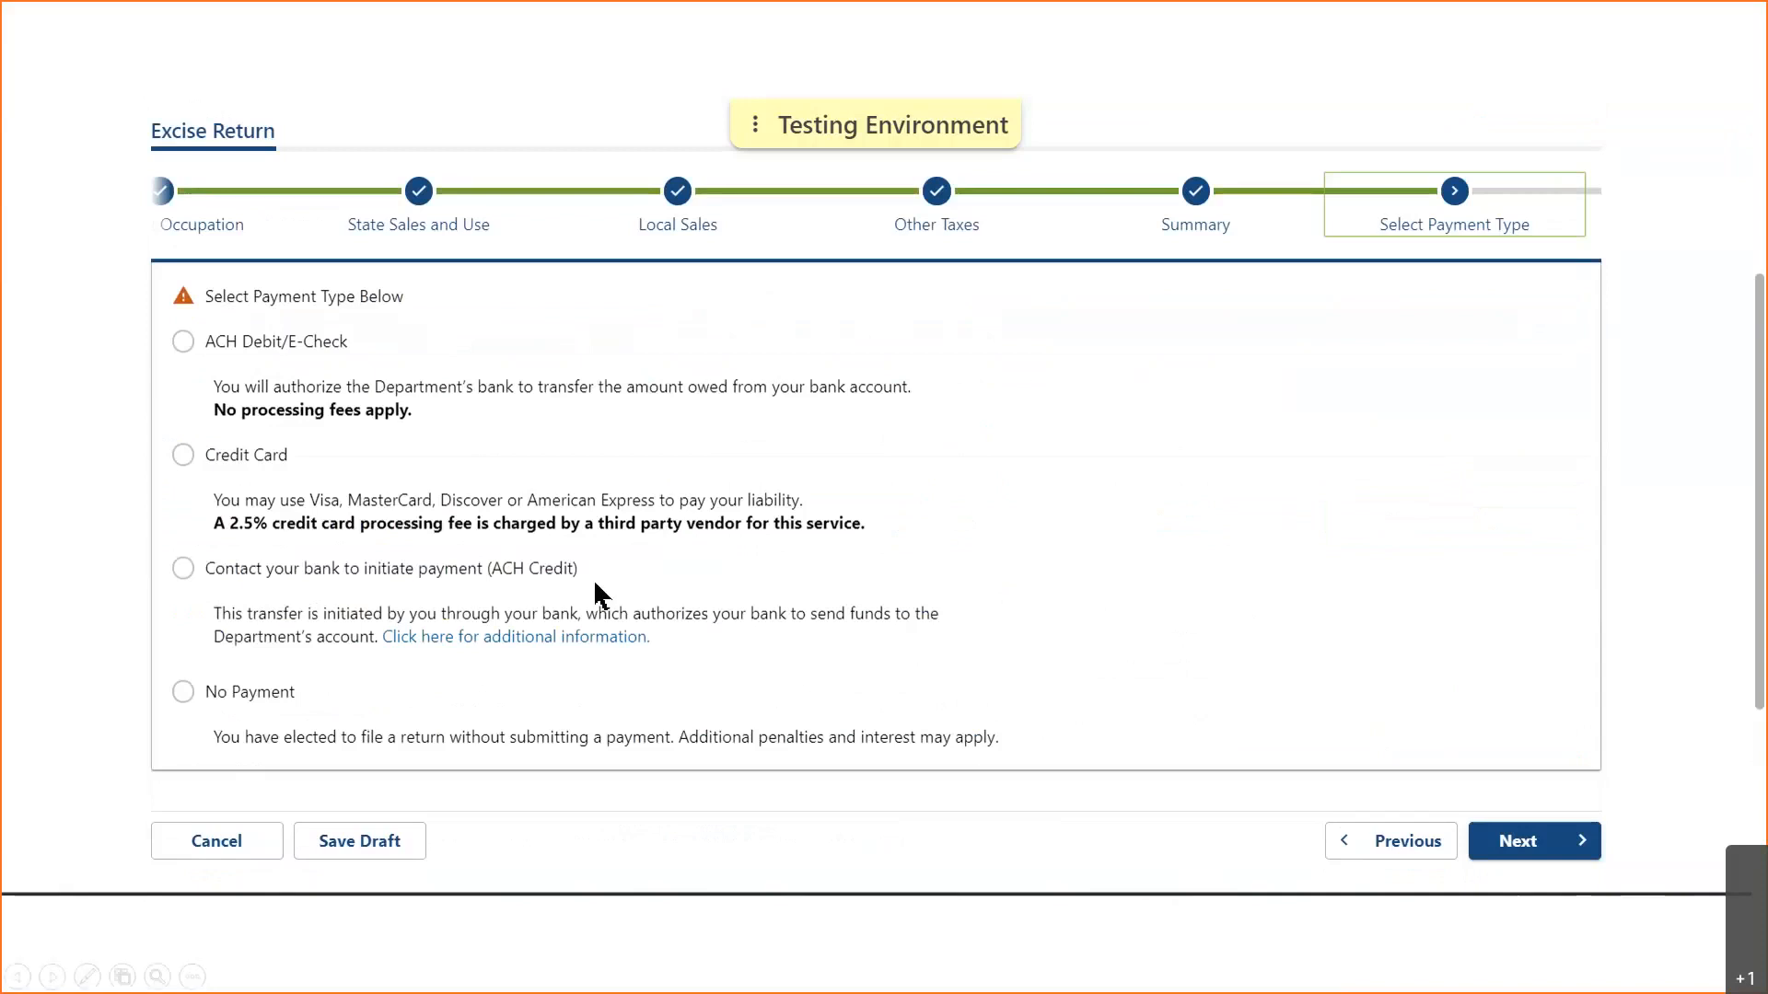
left_click(183, 342)
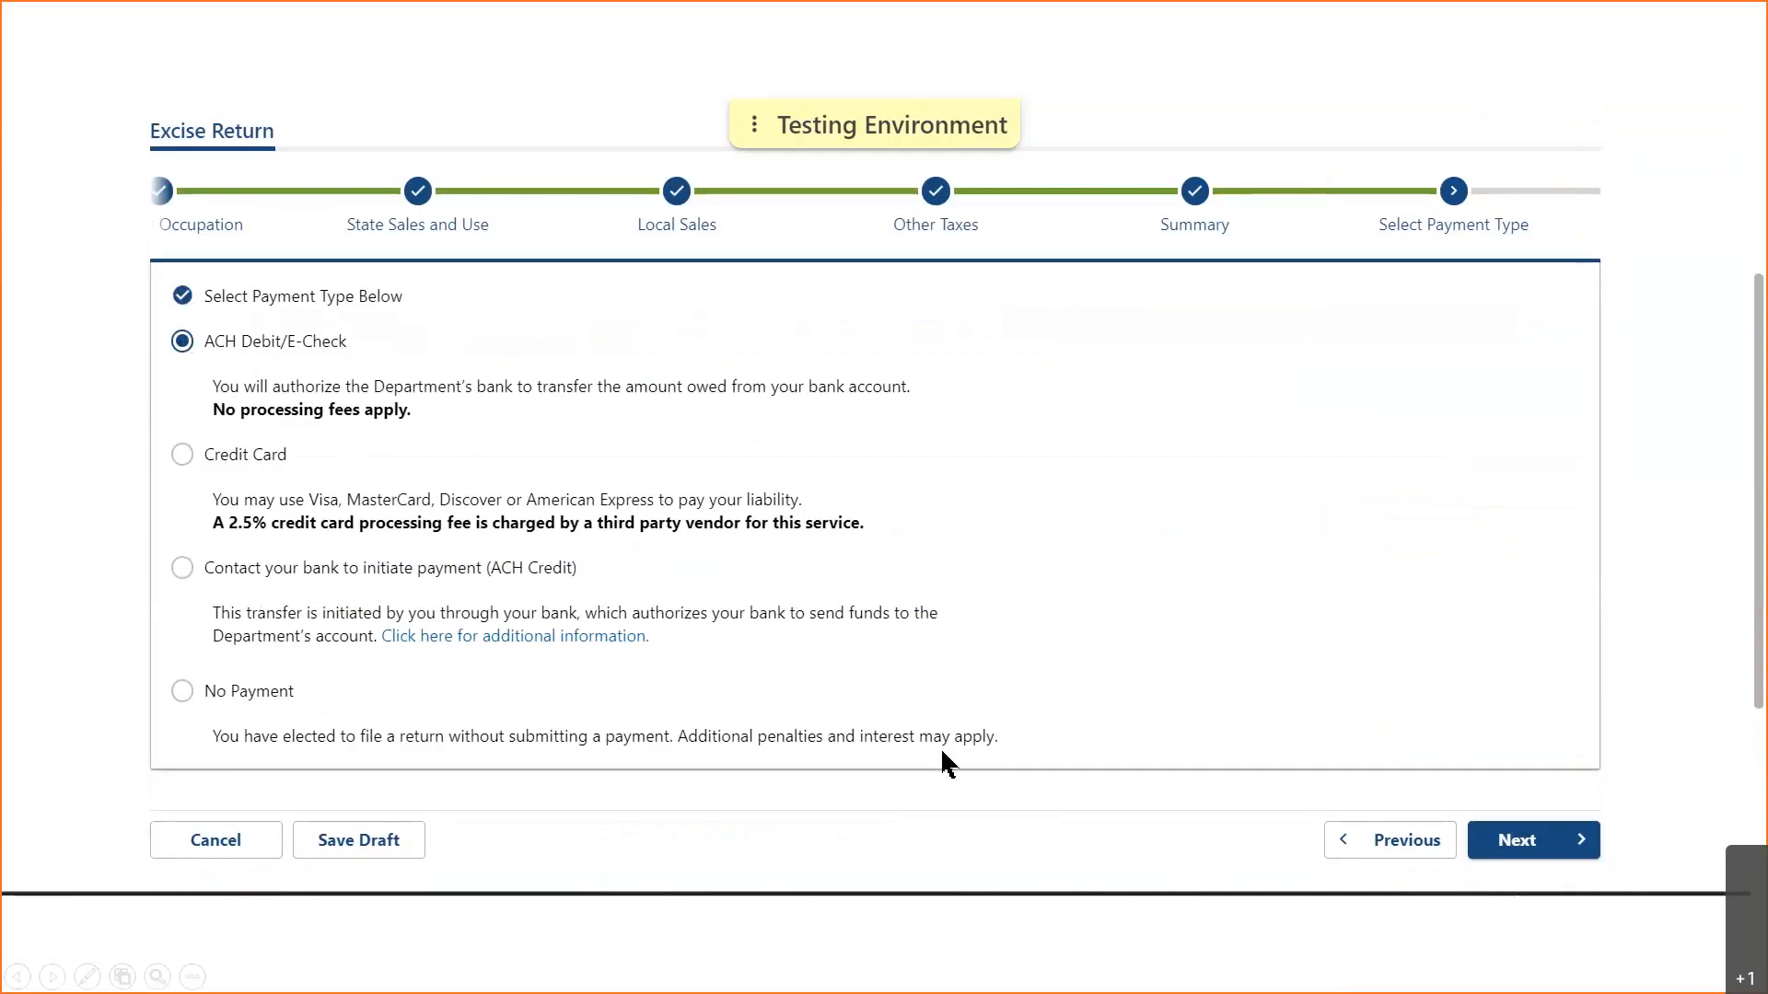
left_click(1515, 840)
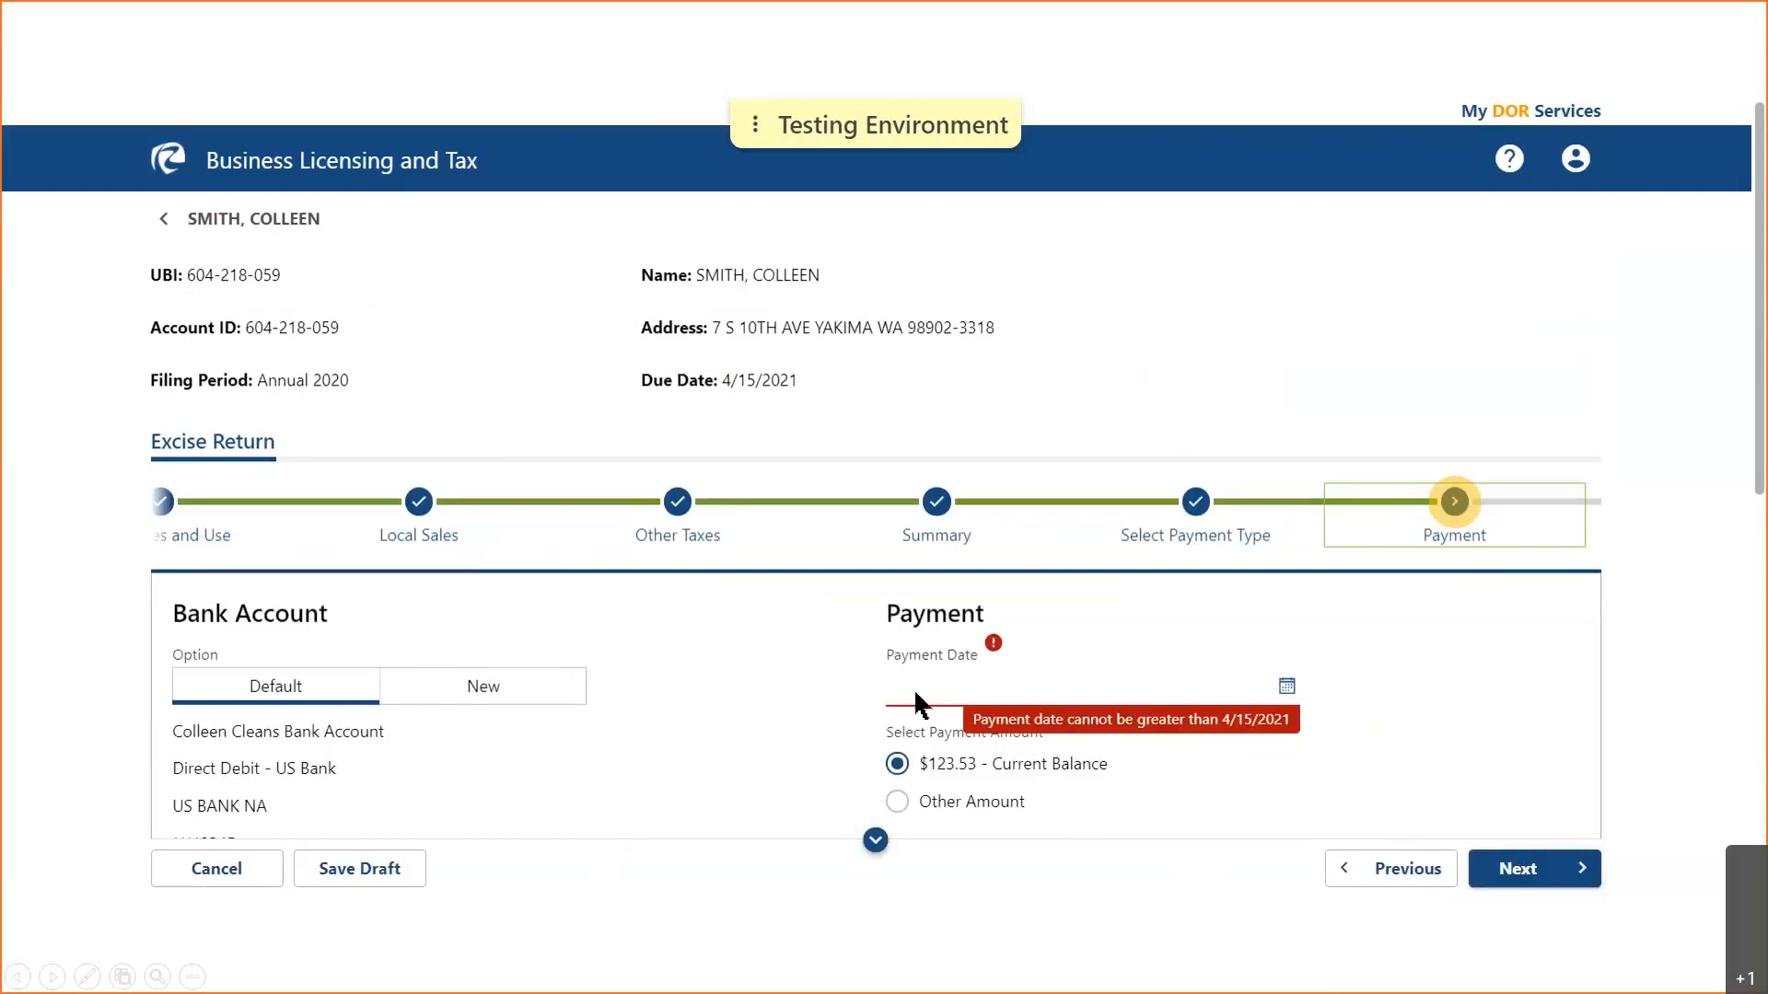
- Date the payment 4/15/2021, confirm the 123.53 amount, and advance to Final Review
left_click(916, 697)
type("4/15/2021")
left_click(964, 824)
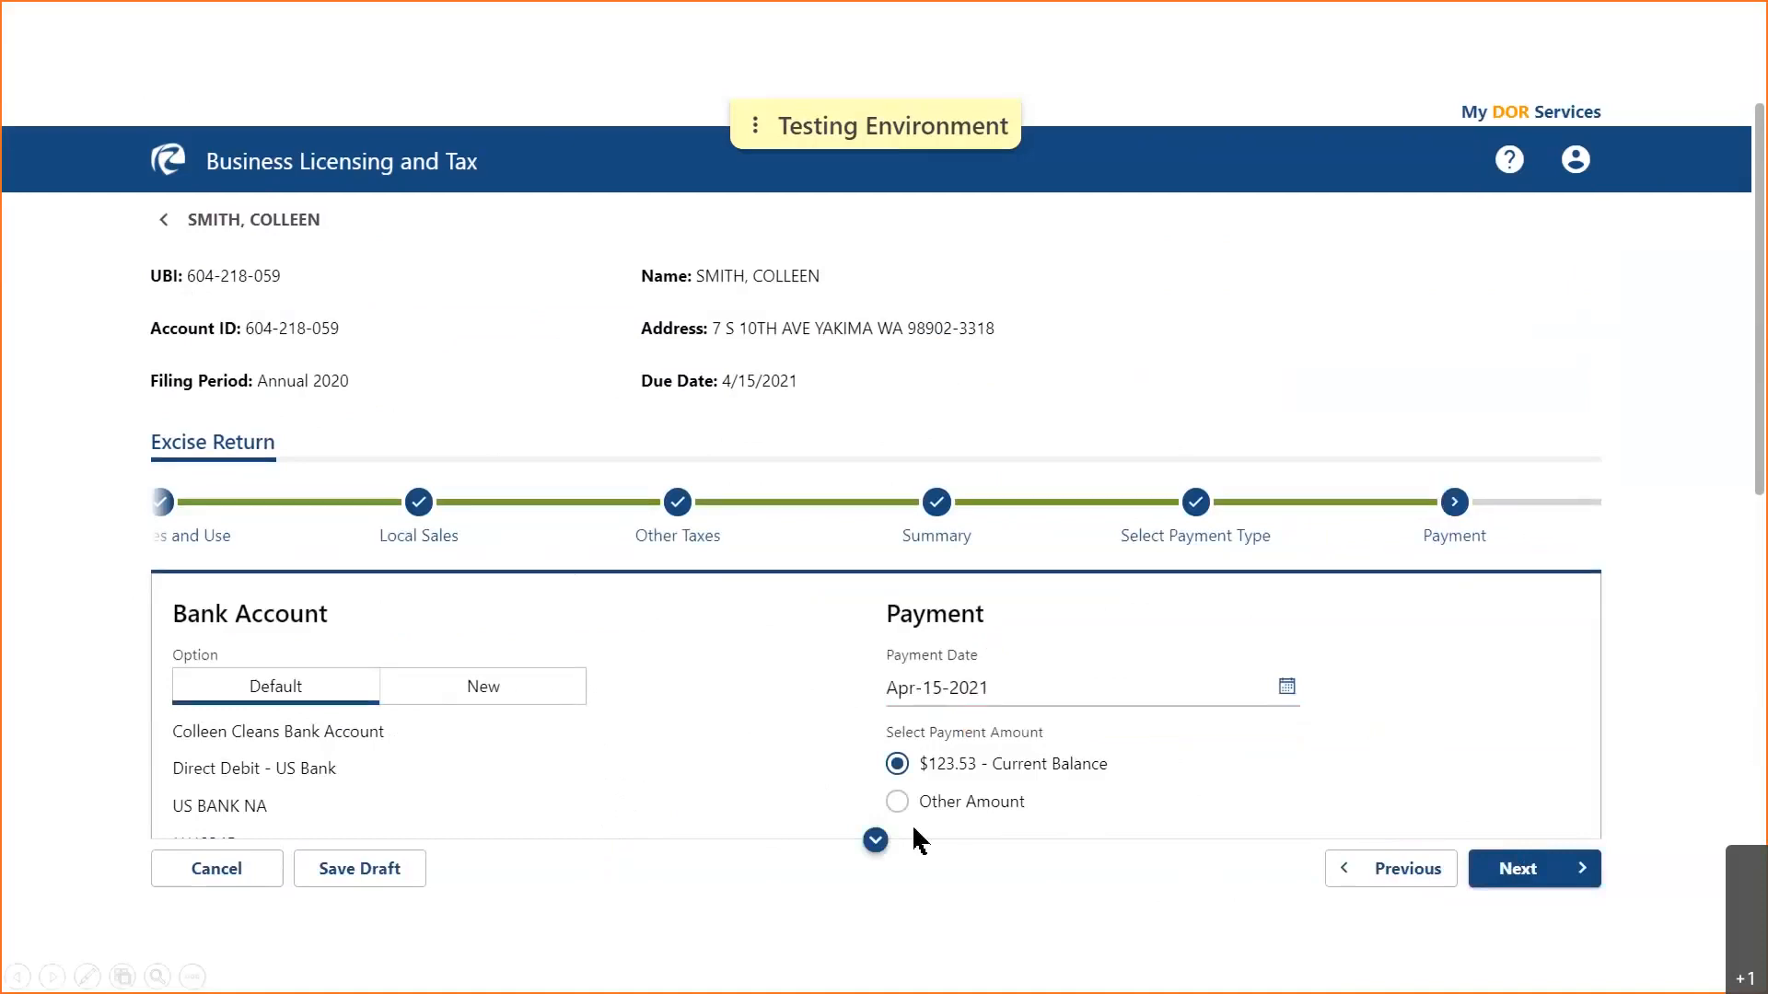
left_click(875, 841)
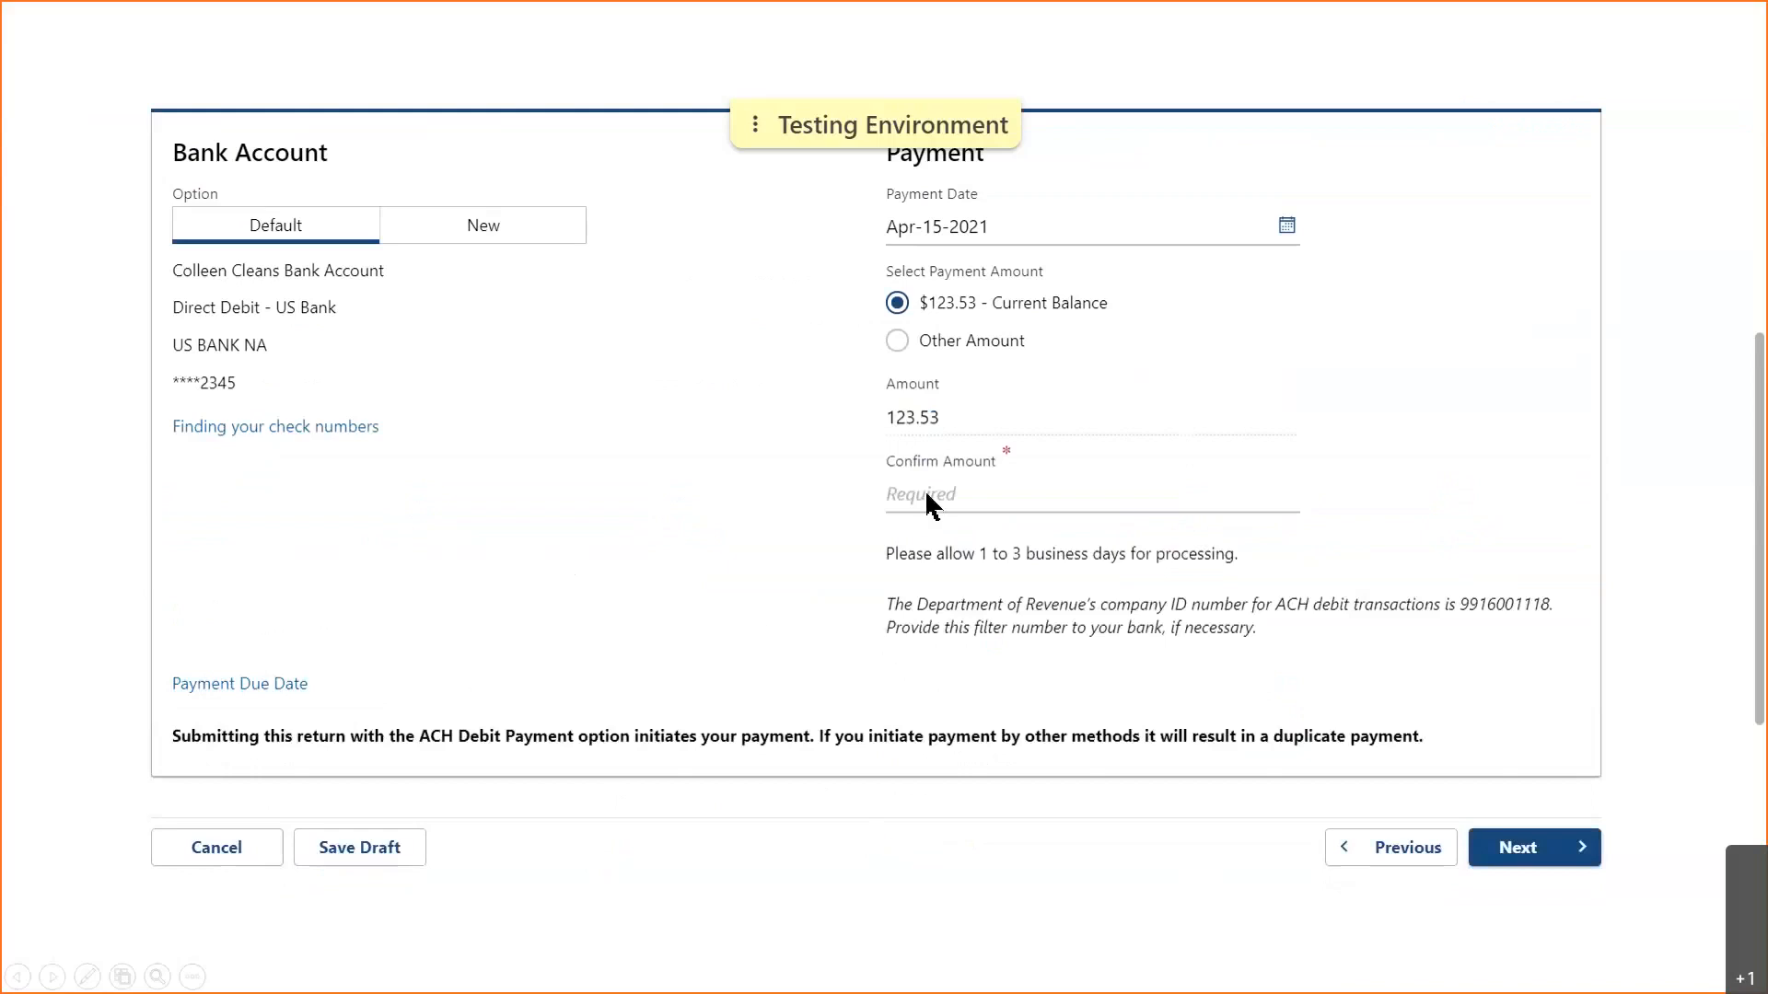
type("123.53")
left_click(1524, 869)
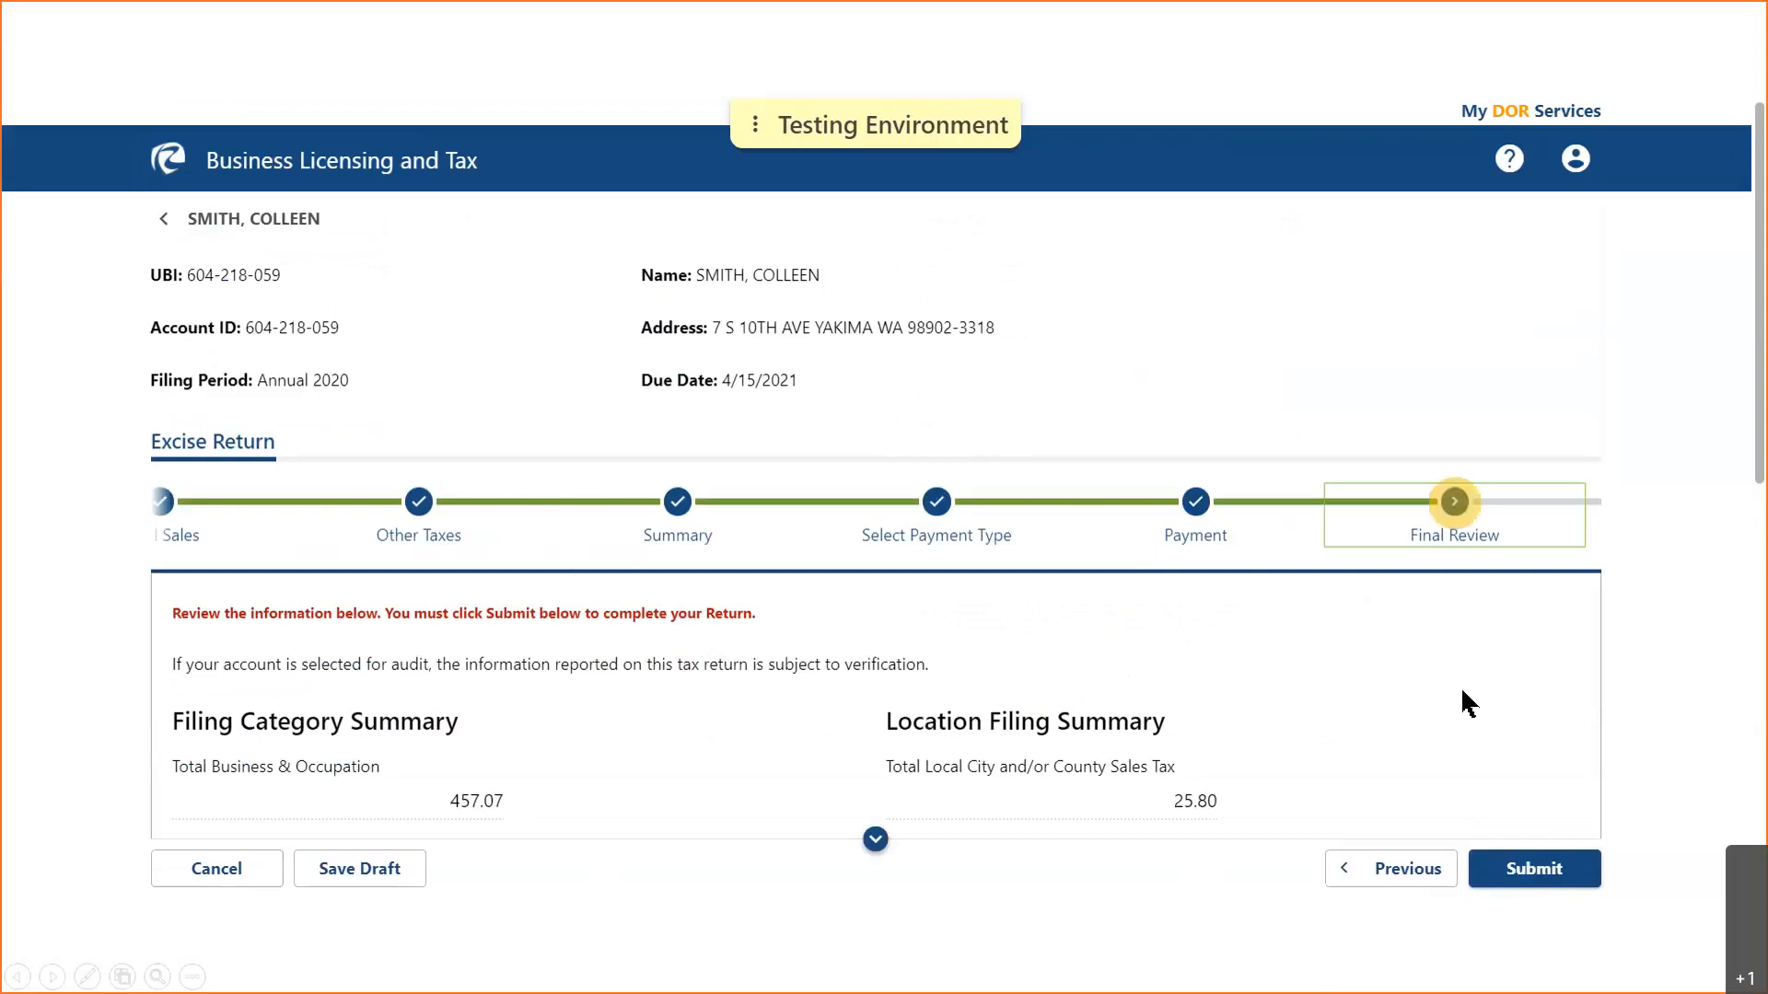
- Submit the Annual 2020 return, then leave the Confirmation page for the account summary
left_click(874, 840)
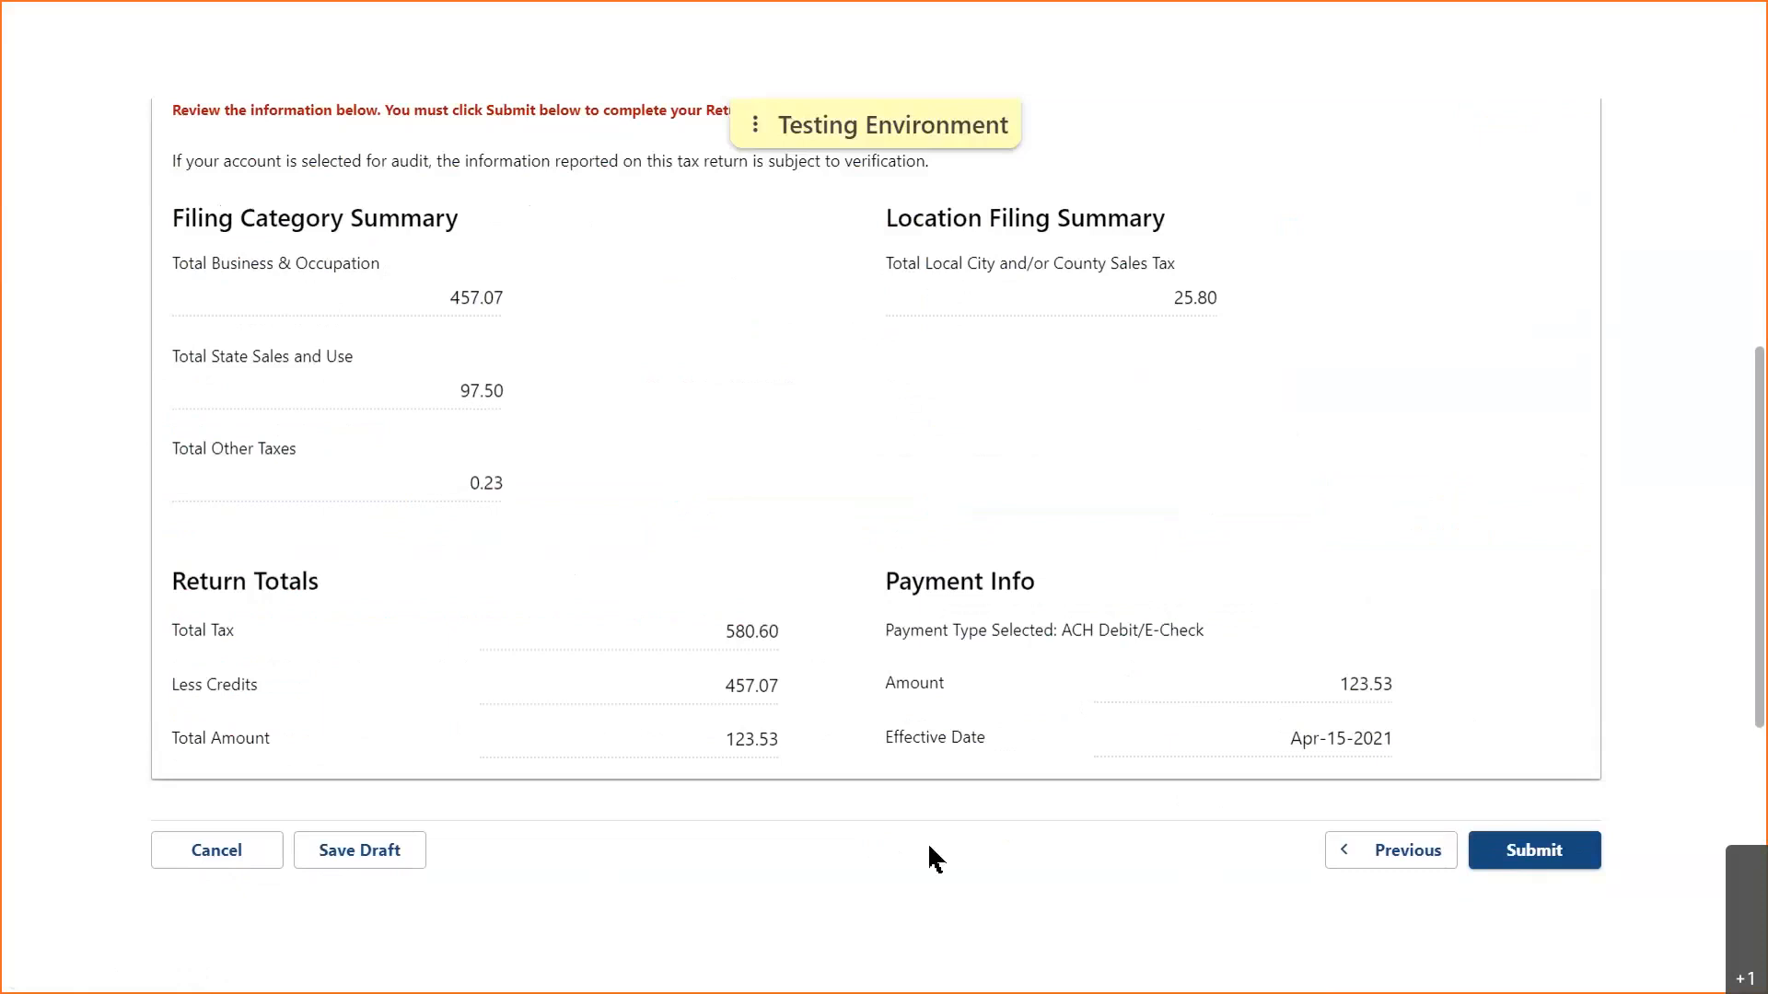
left_click(1517, 853)
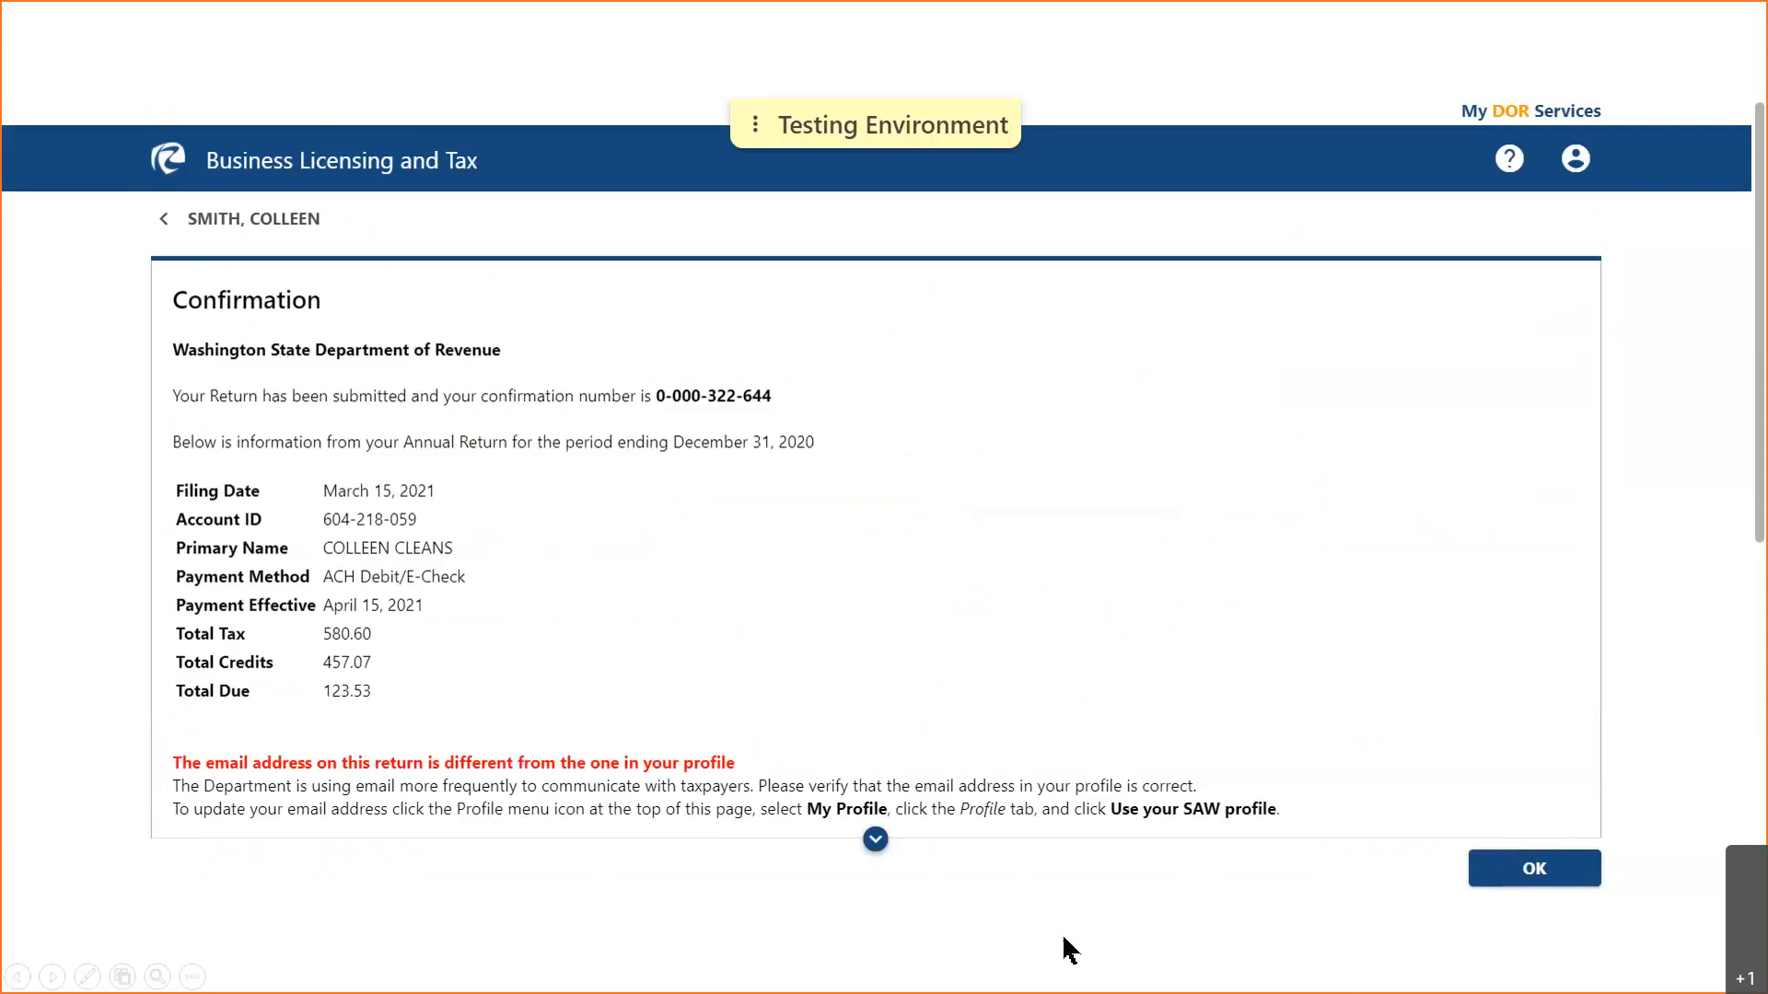
left_click(875, 840)
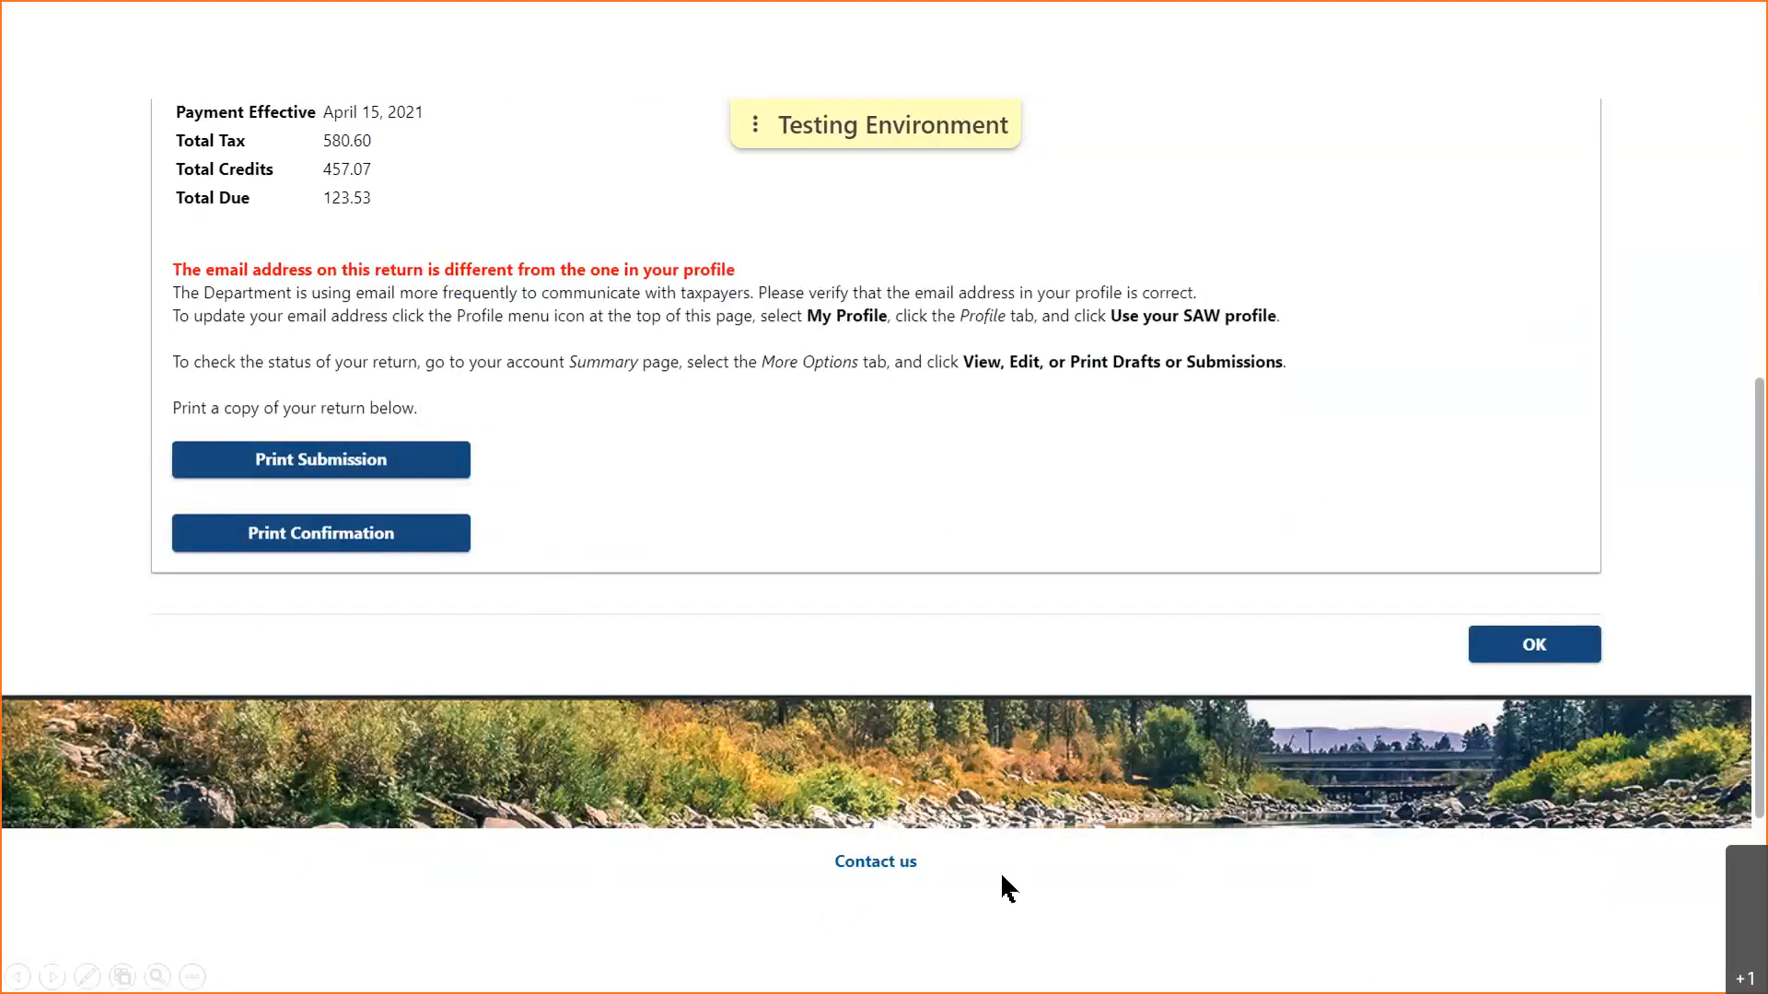
left_click(1521, 656)
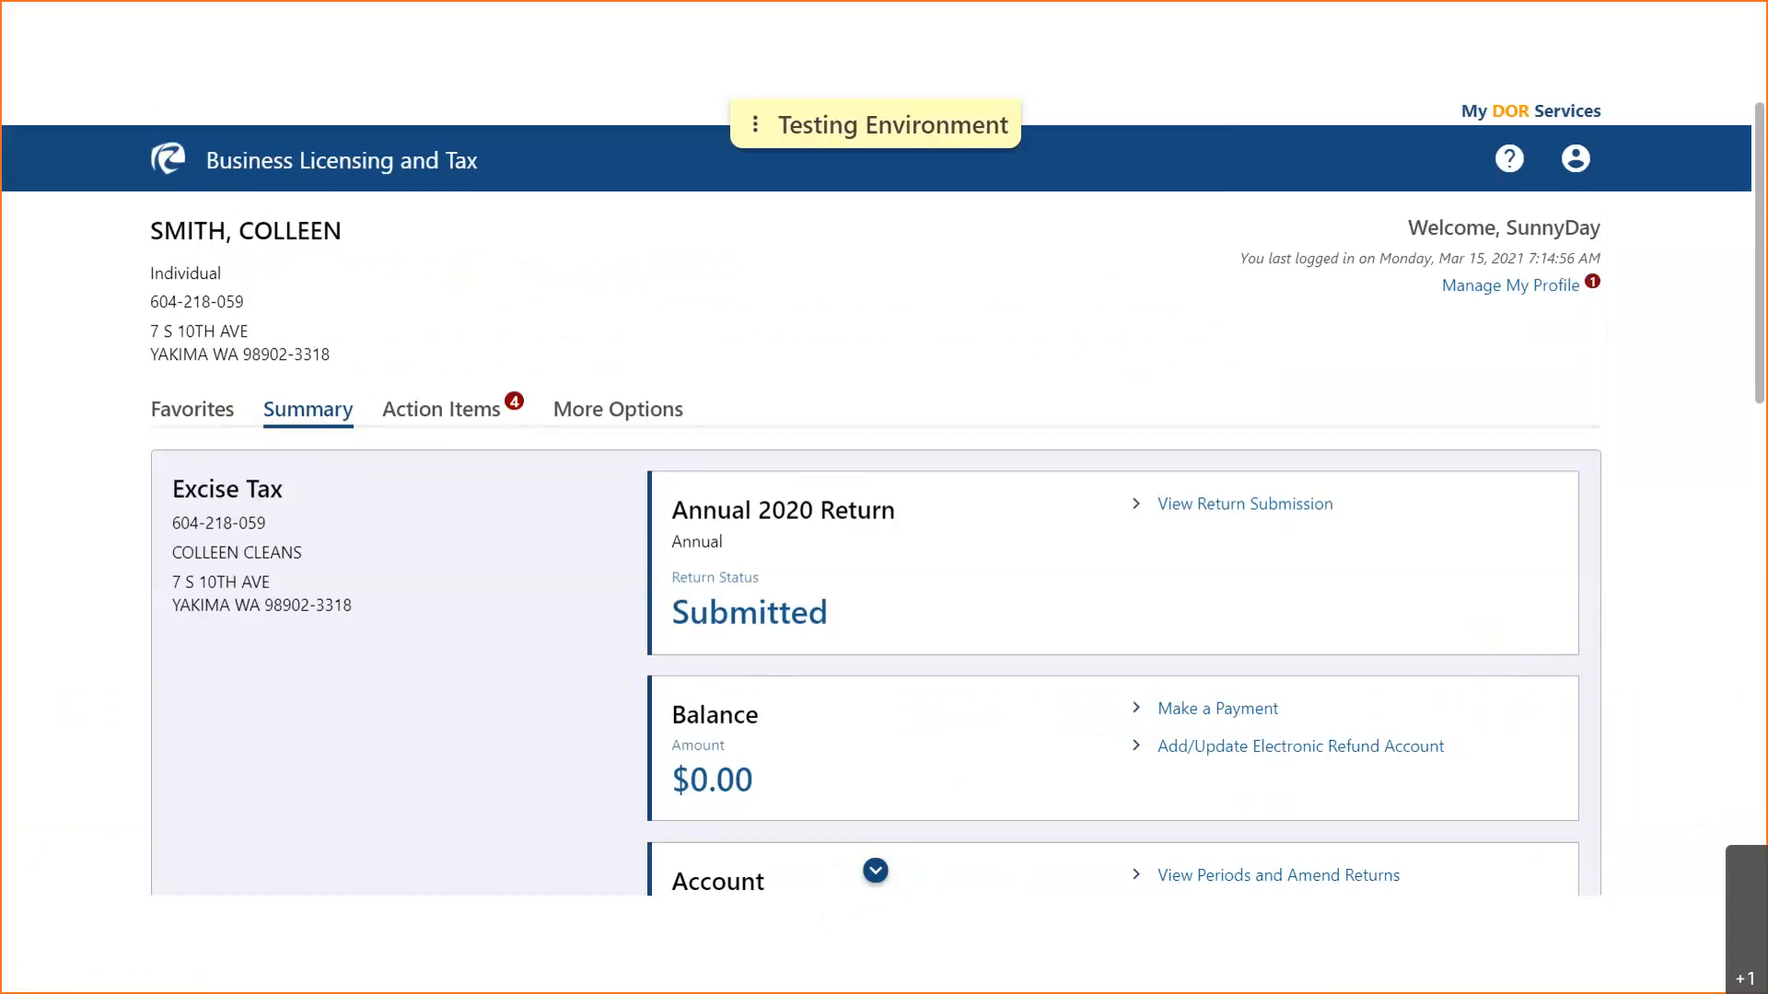
- Scroll to the License cards and review both licenses' renewal due dates and renewal options
left_click(871, 876)
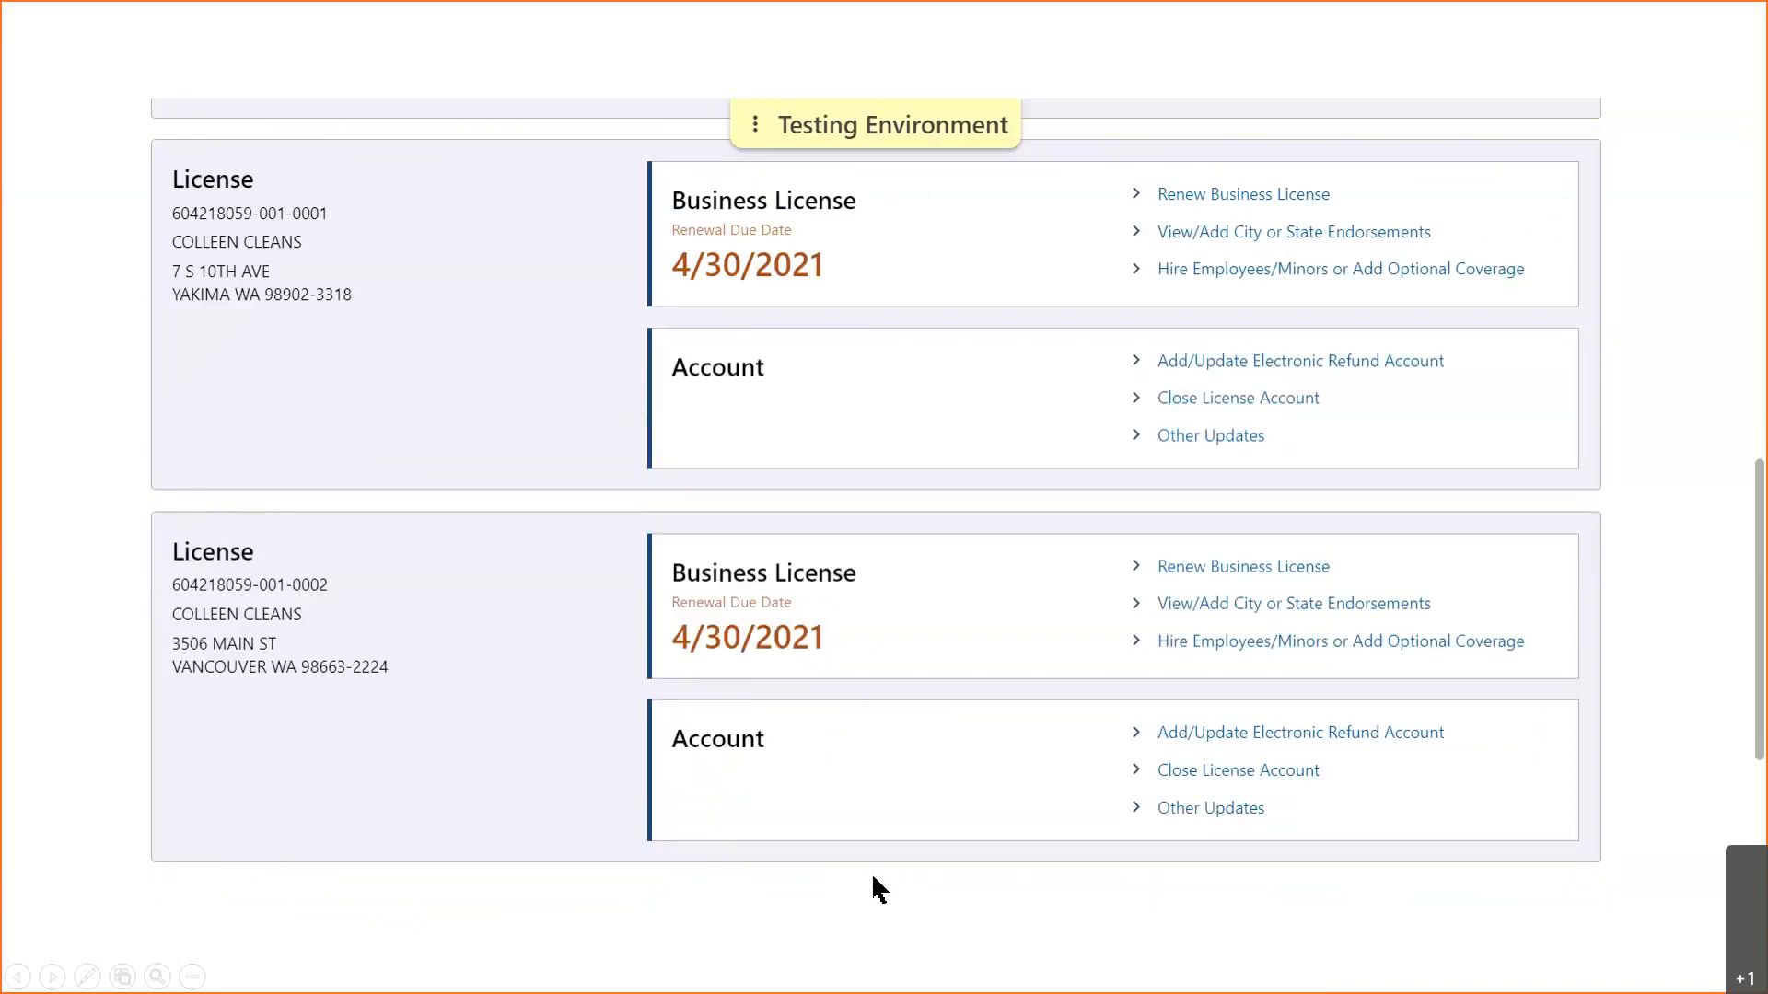
left_click(848, 796)
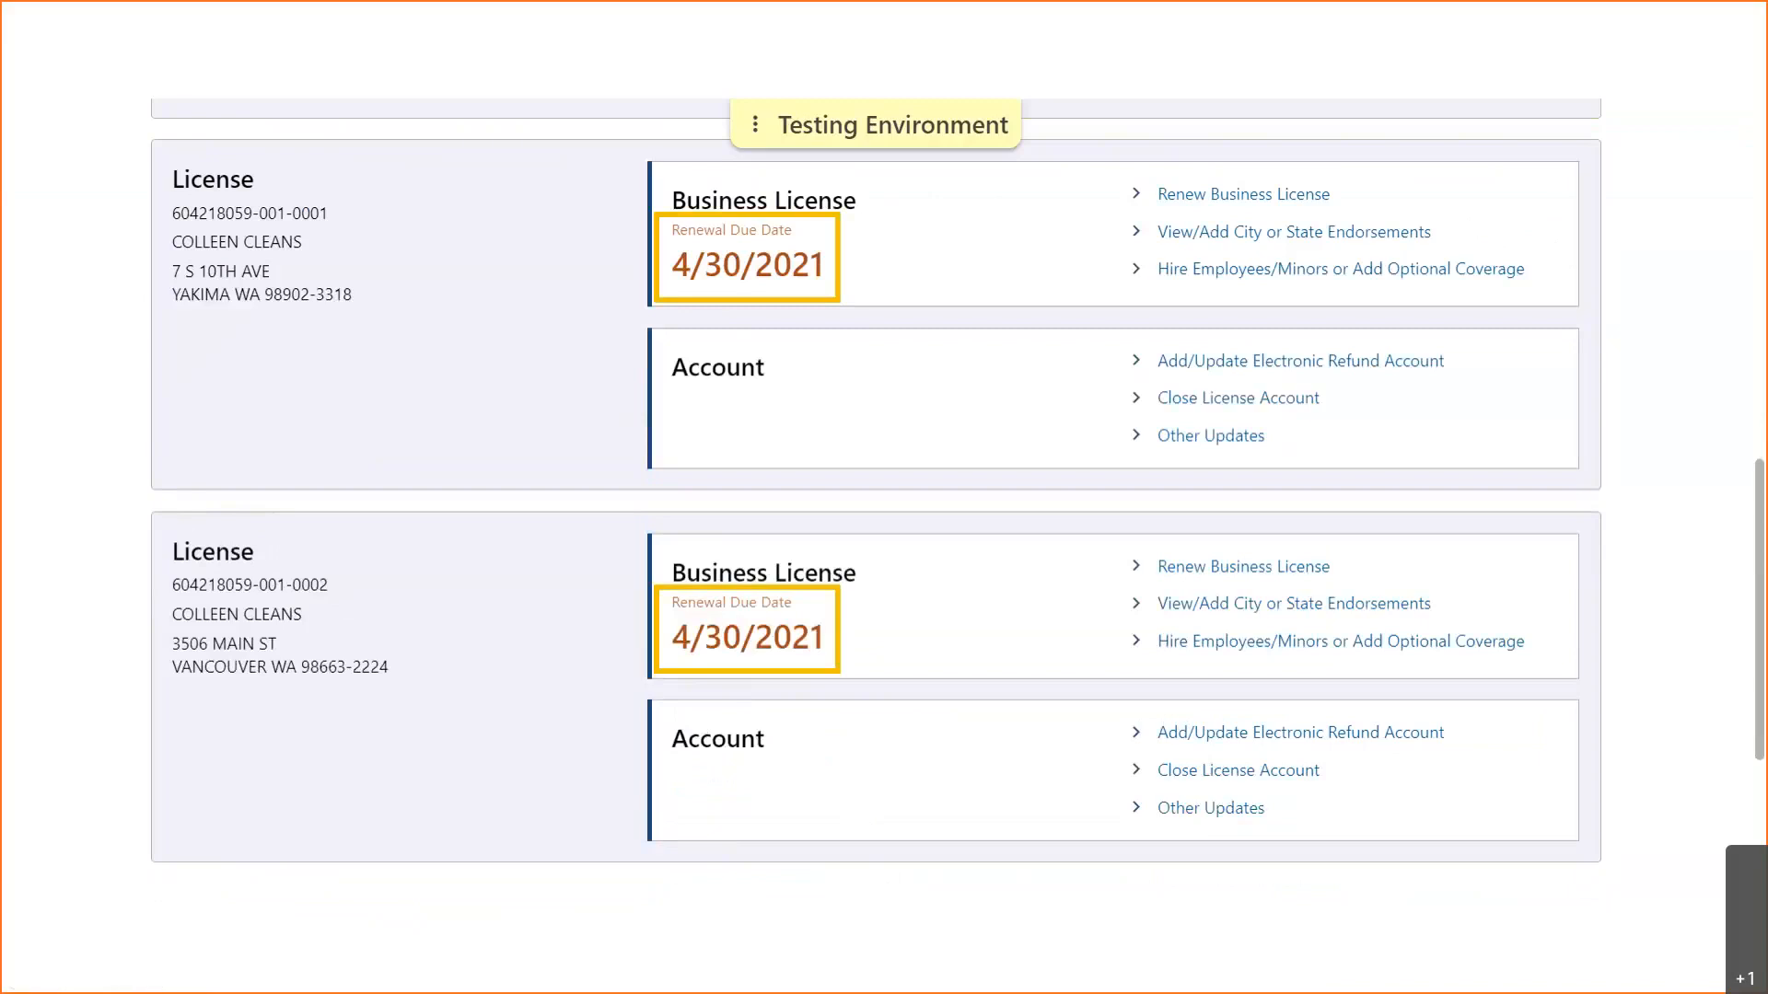
key("Right")
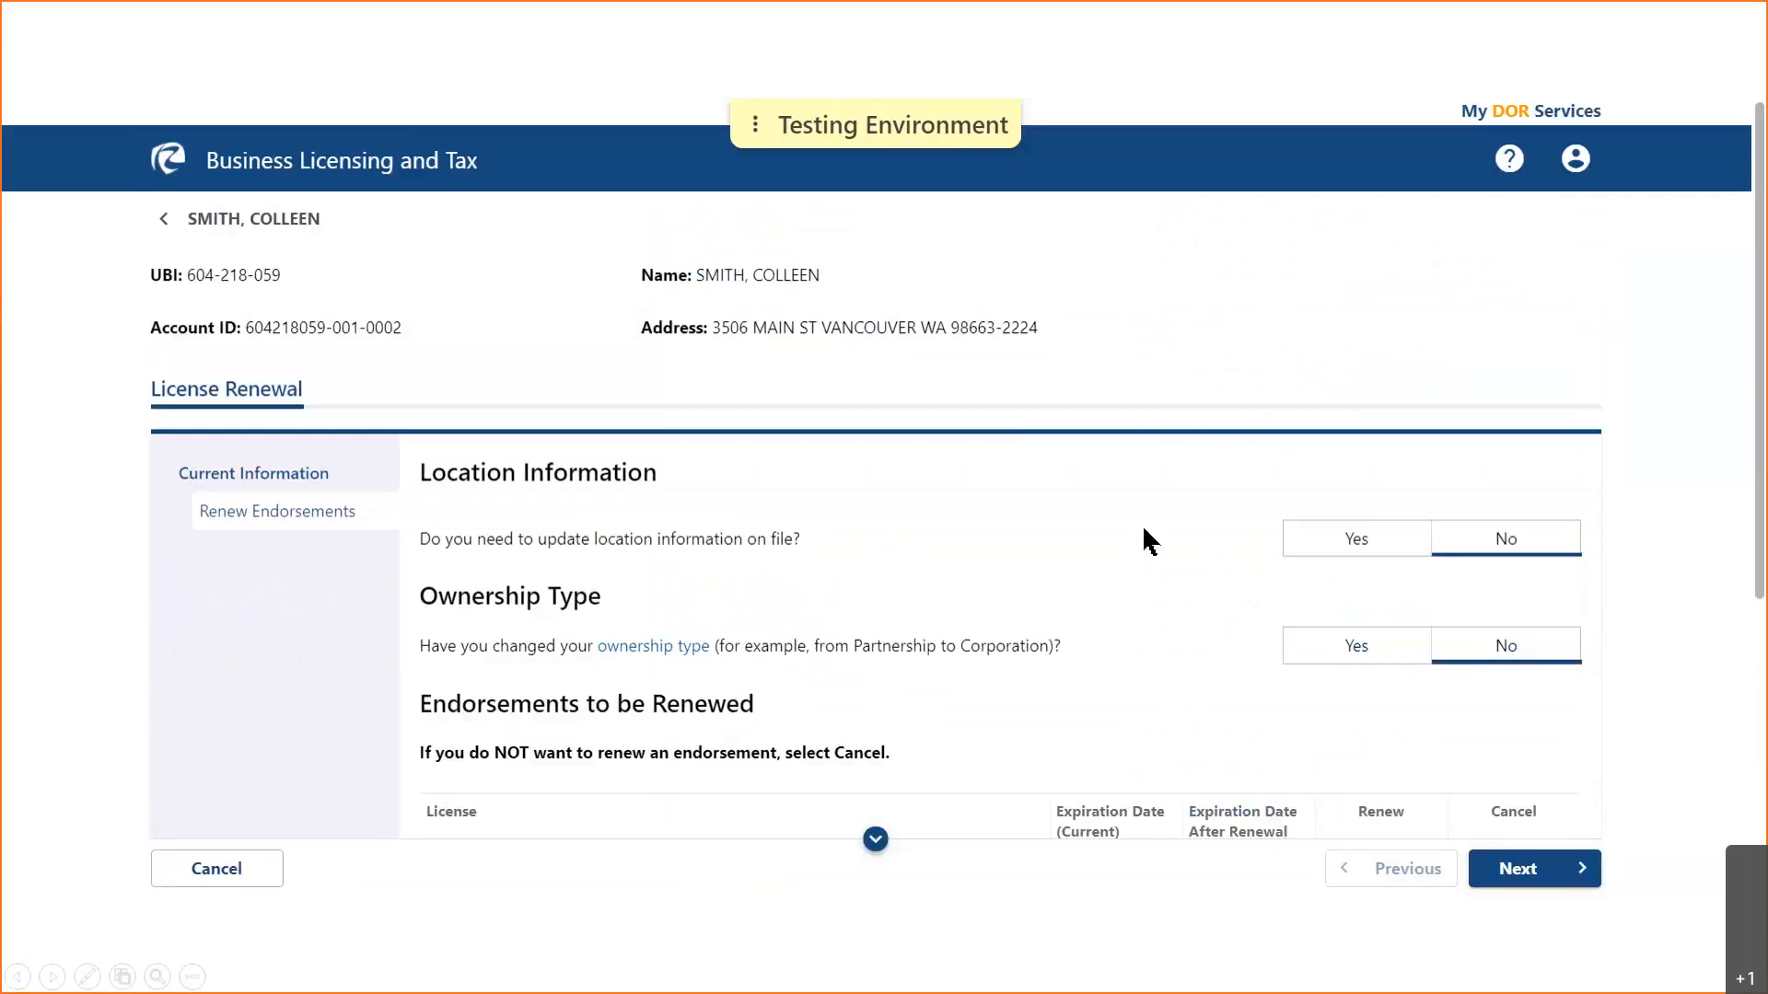
- Answer the location and ownership questions, leaving Ownership Type at No
left_click(875, 839)
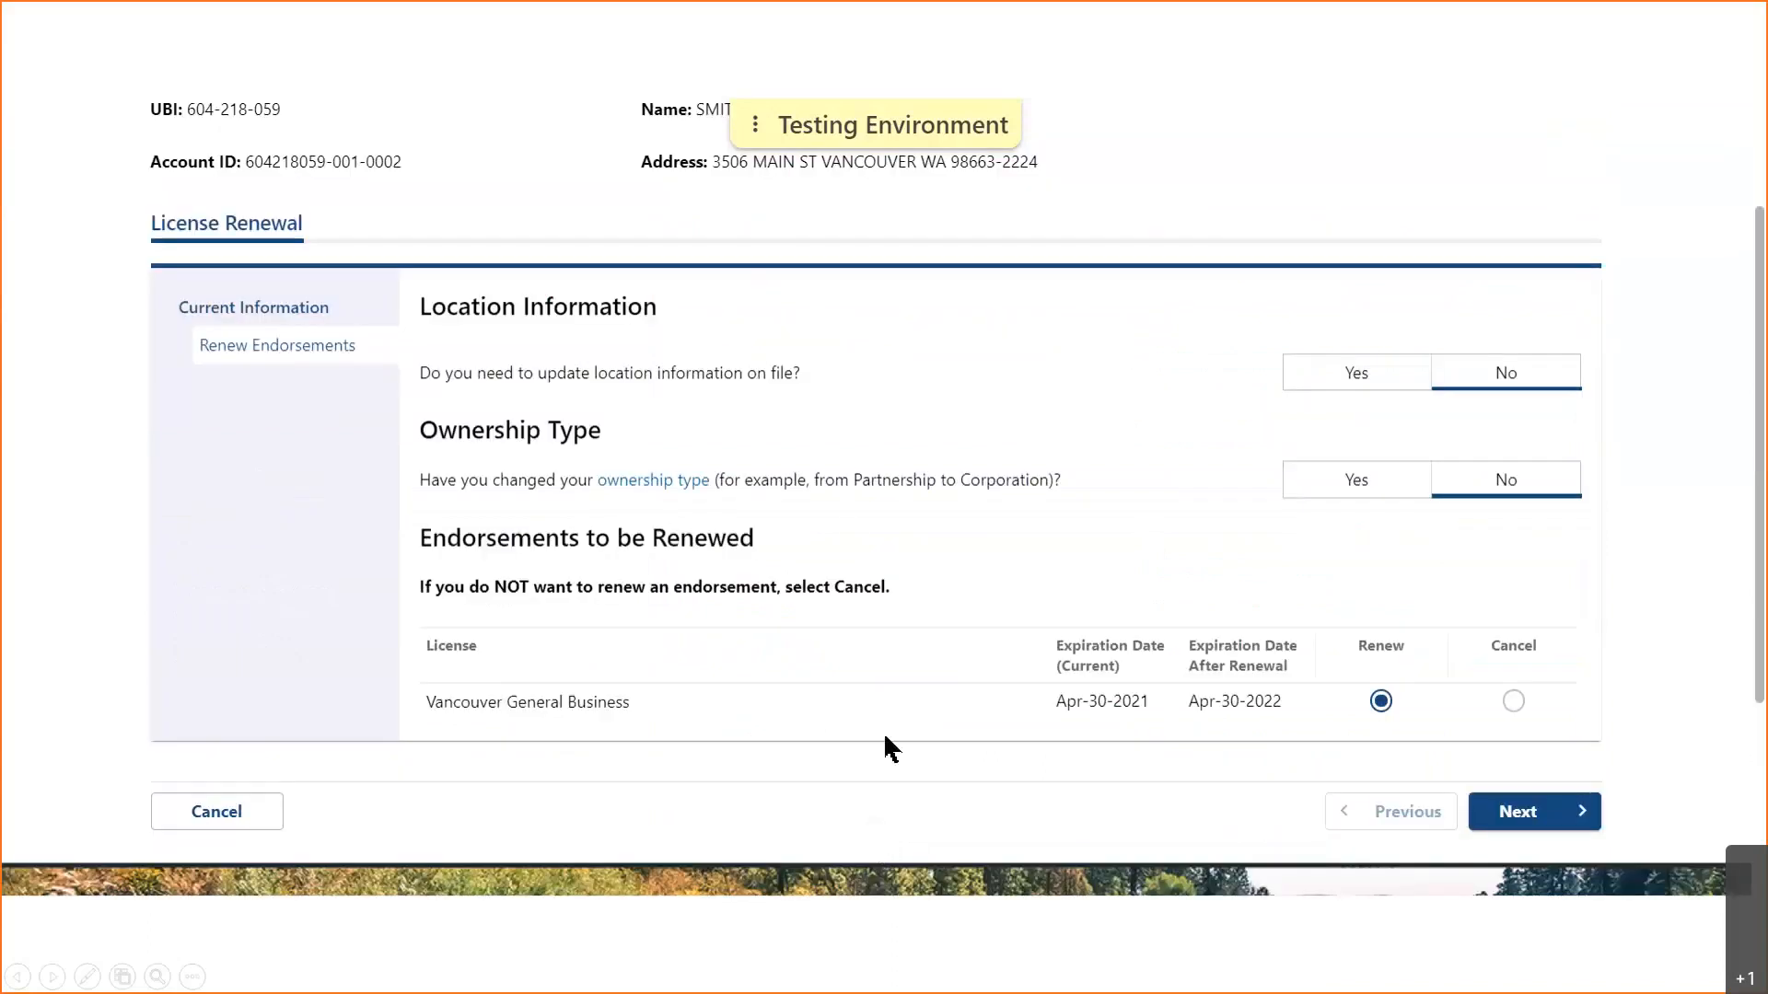
left_click(854, 327)
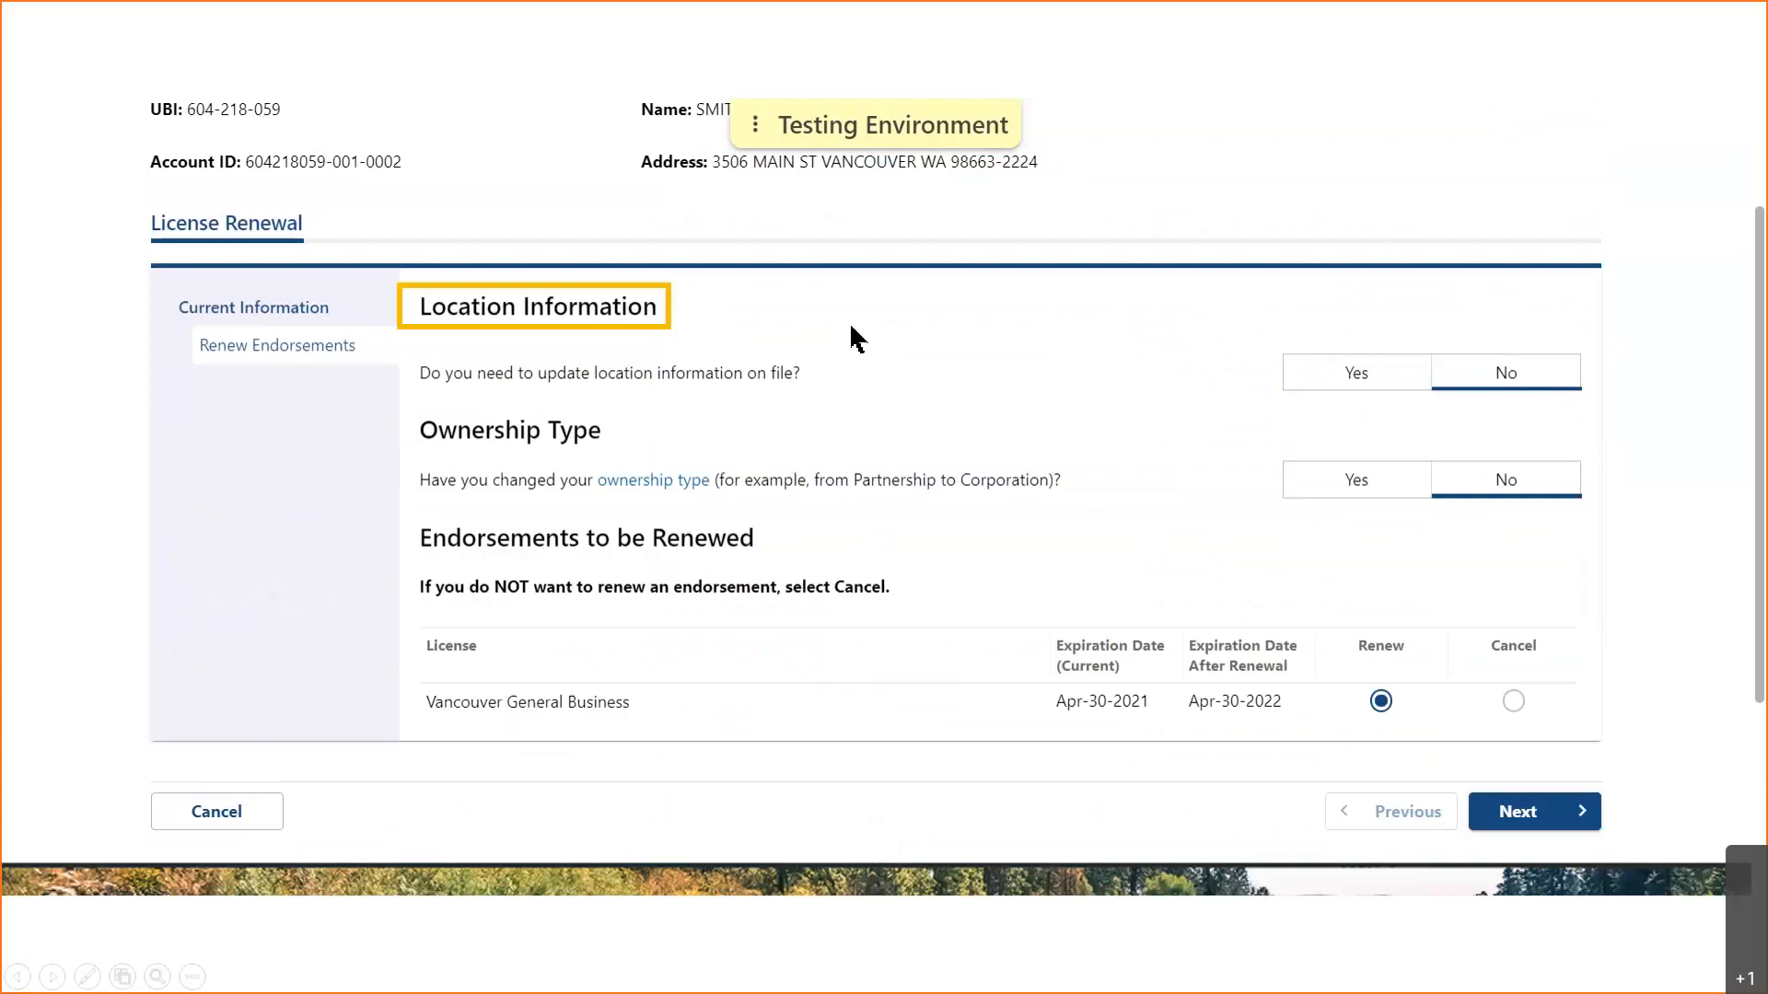
left_click(855, 438)
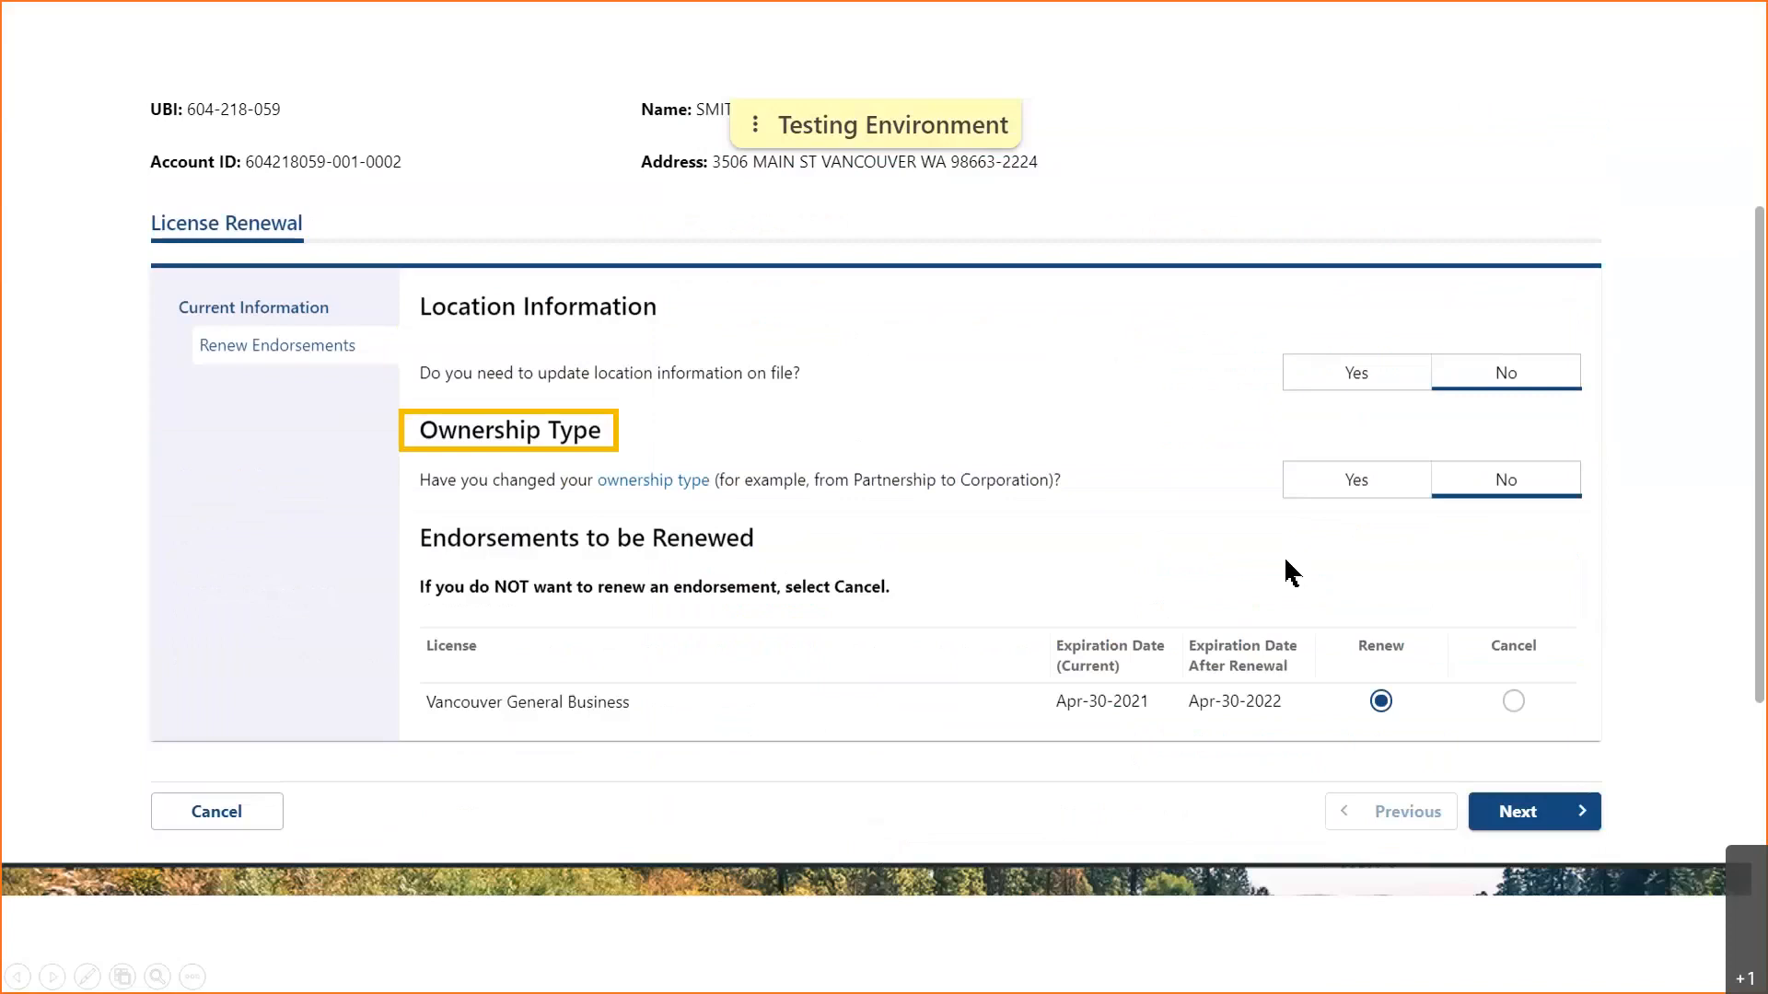
left_click(1361, 480)
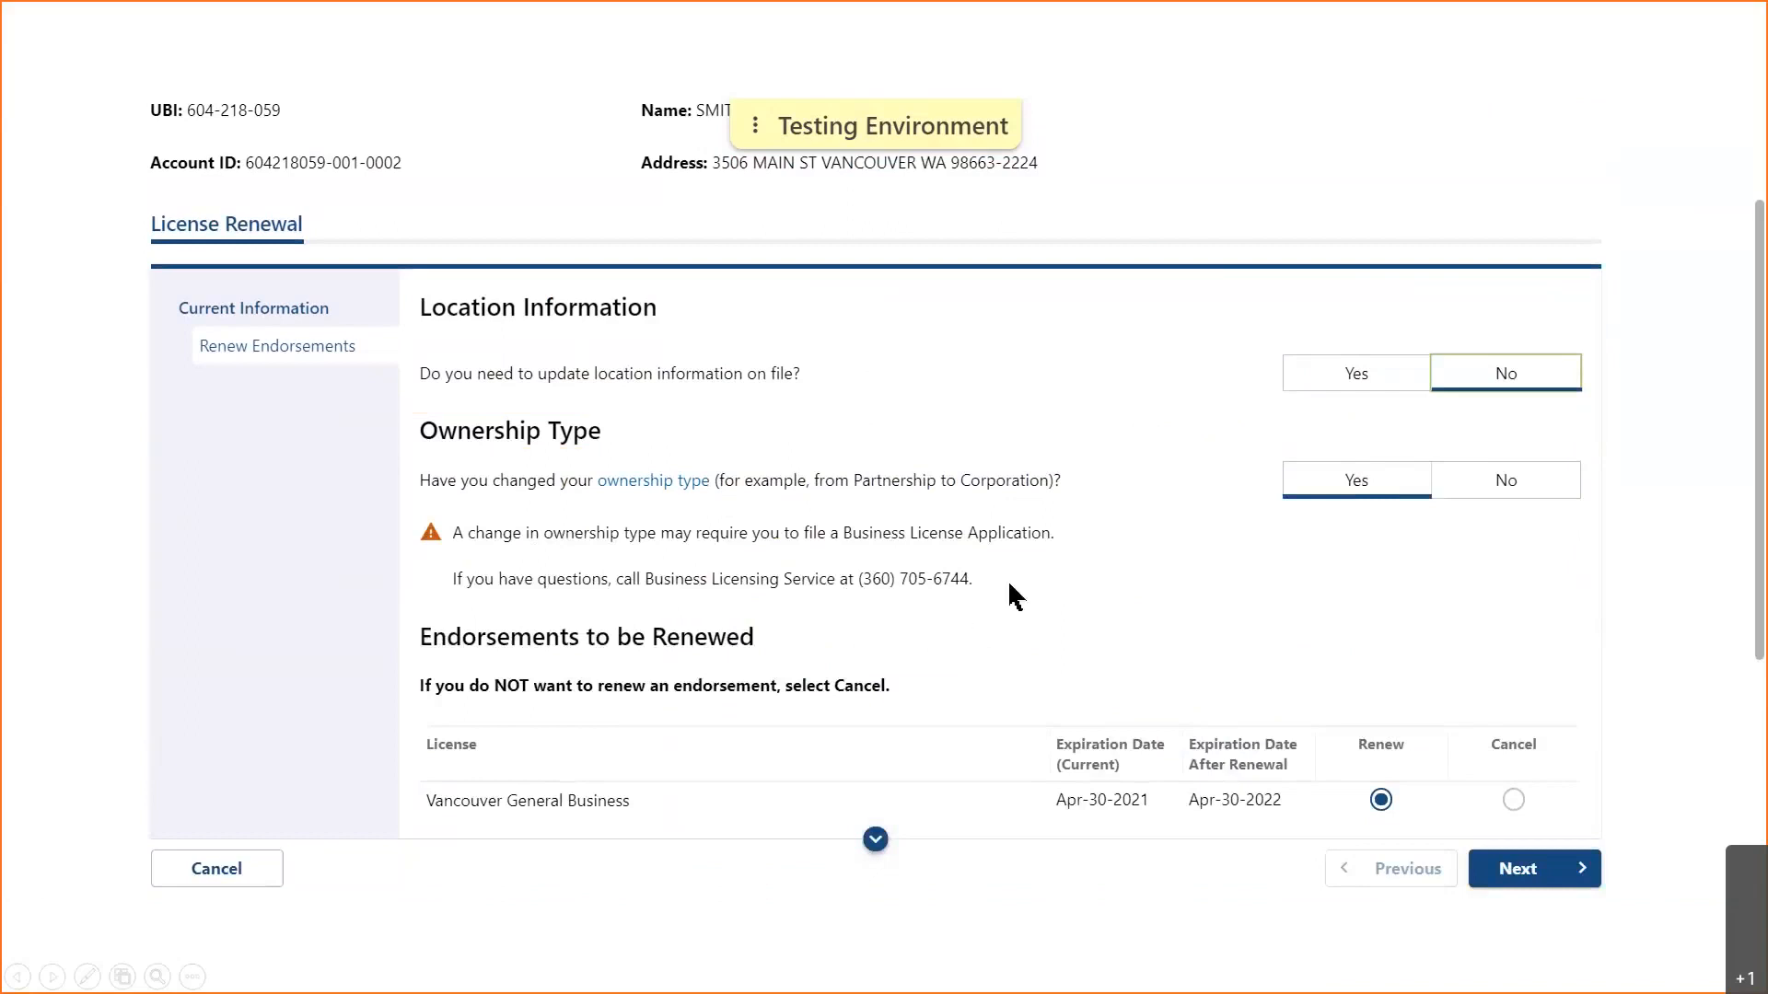
left_click(1492, 474)
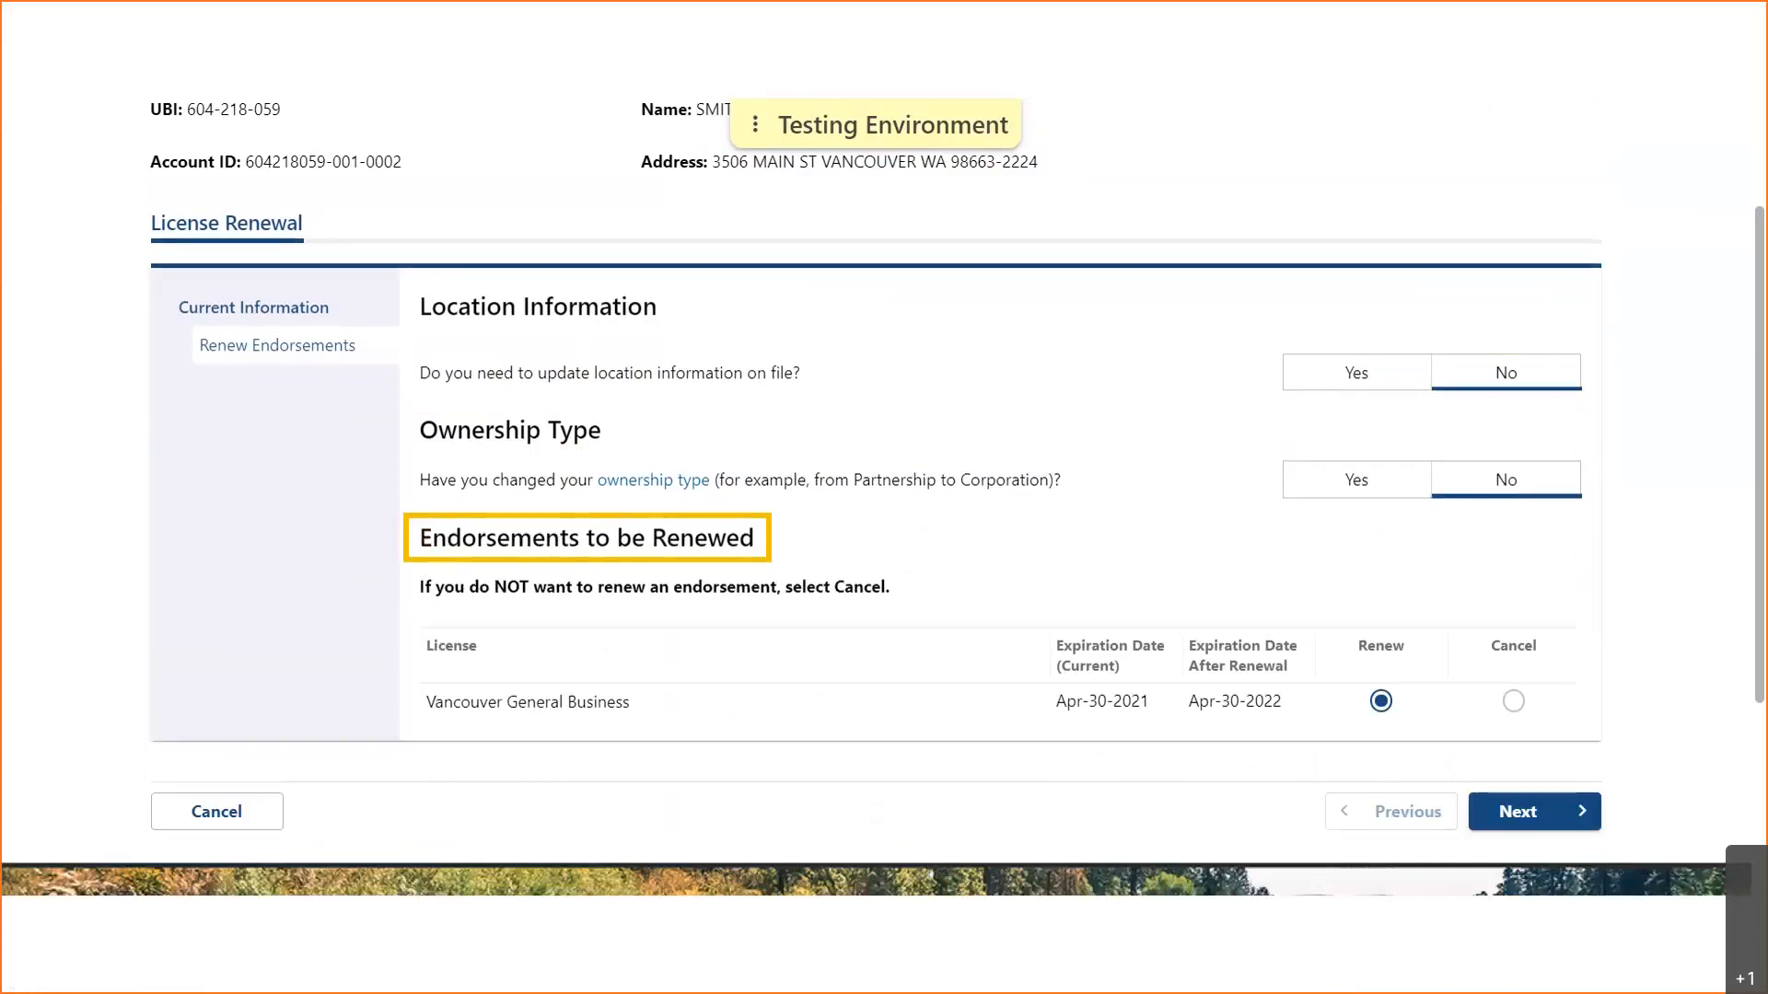
- Keep the Vancouver General Business endorsement set to Renew and return to Summary
left_click(1513, 702)
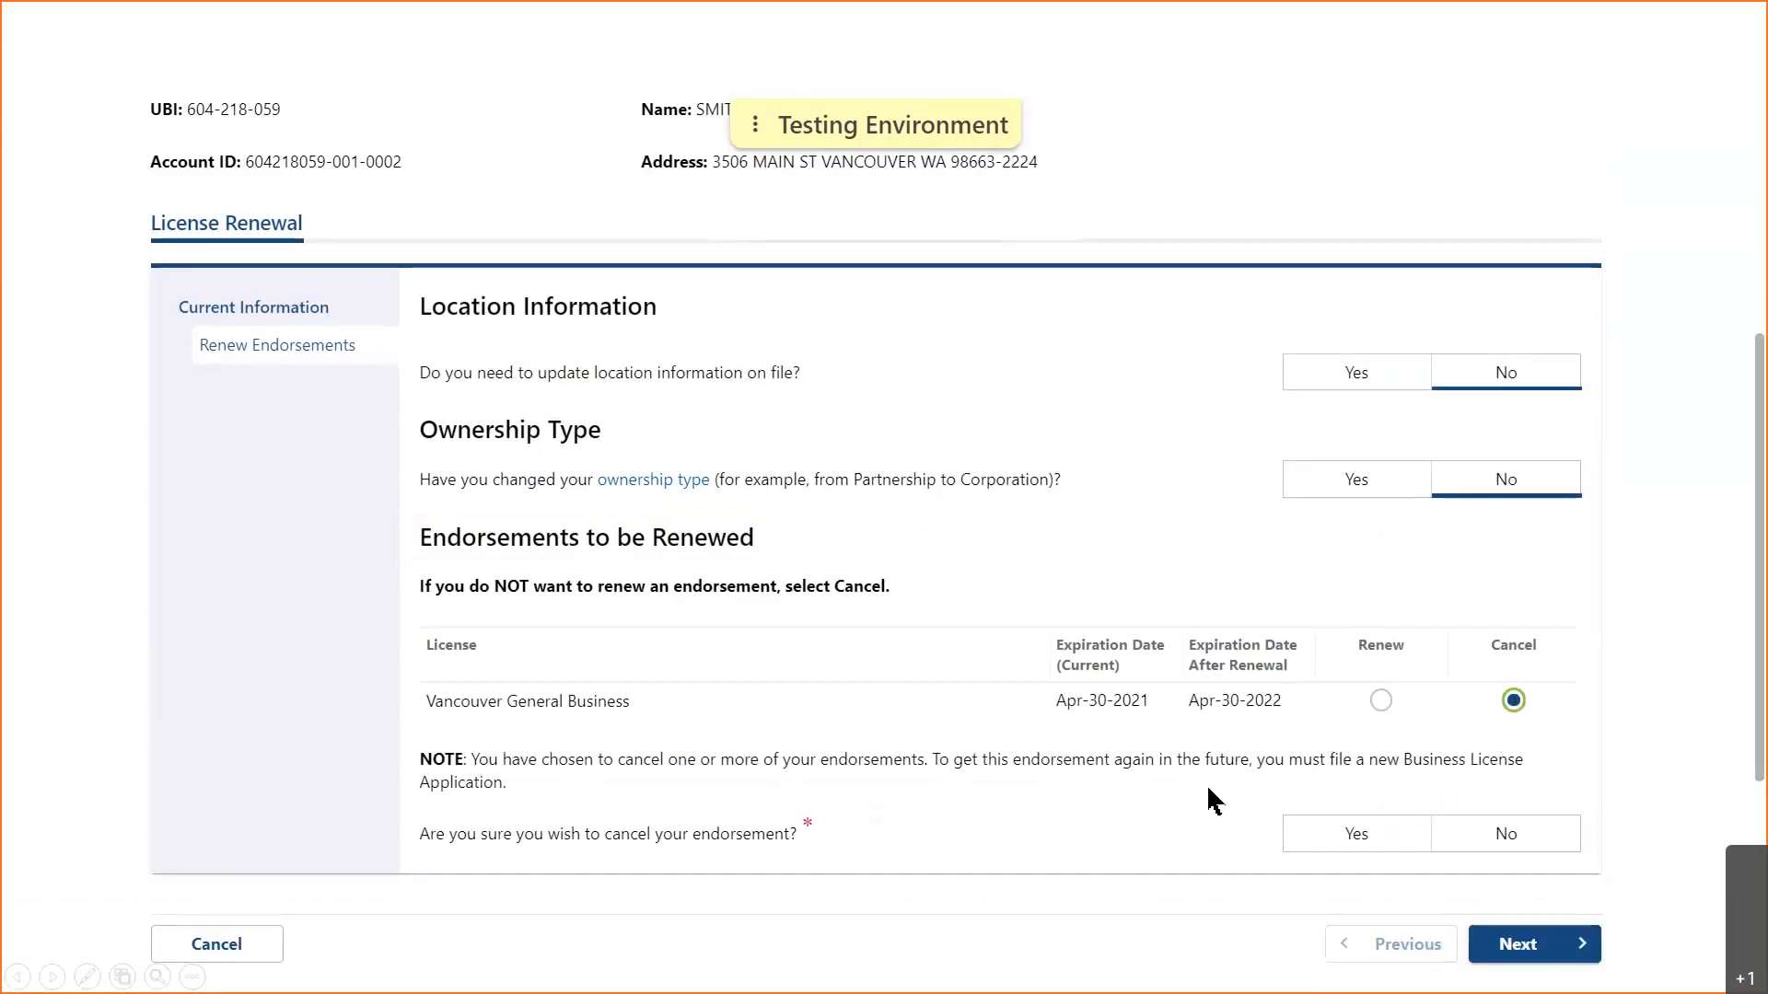
left_click(1380, 700)
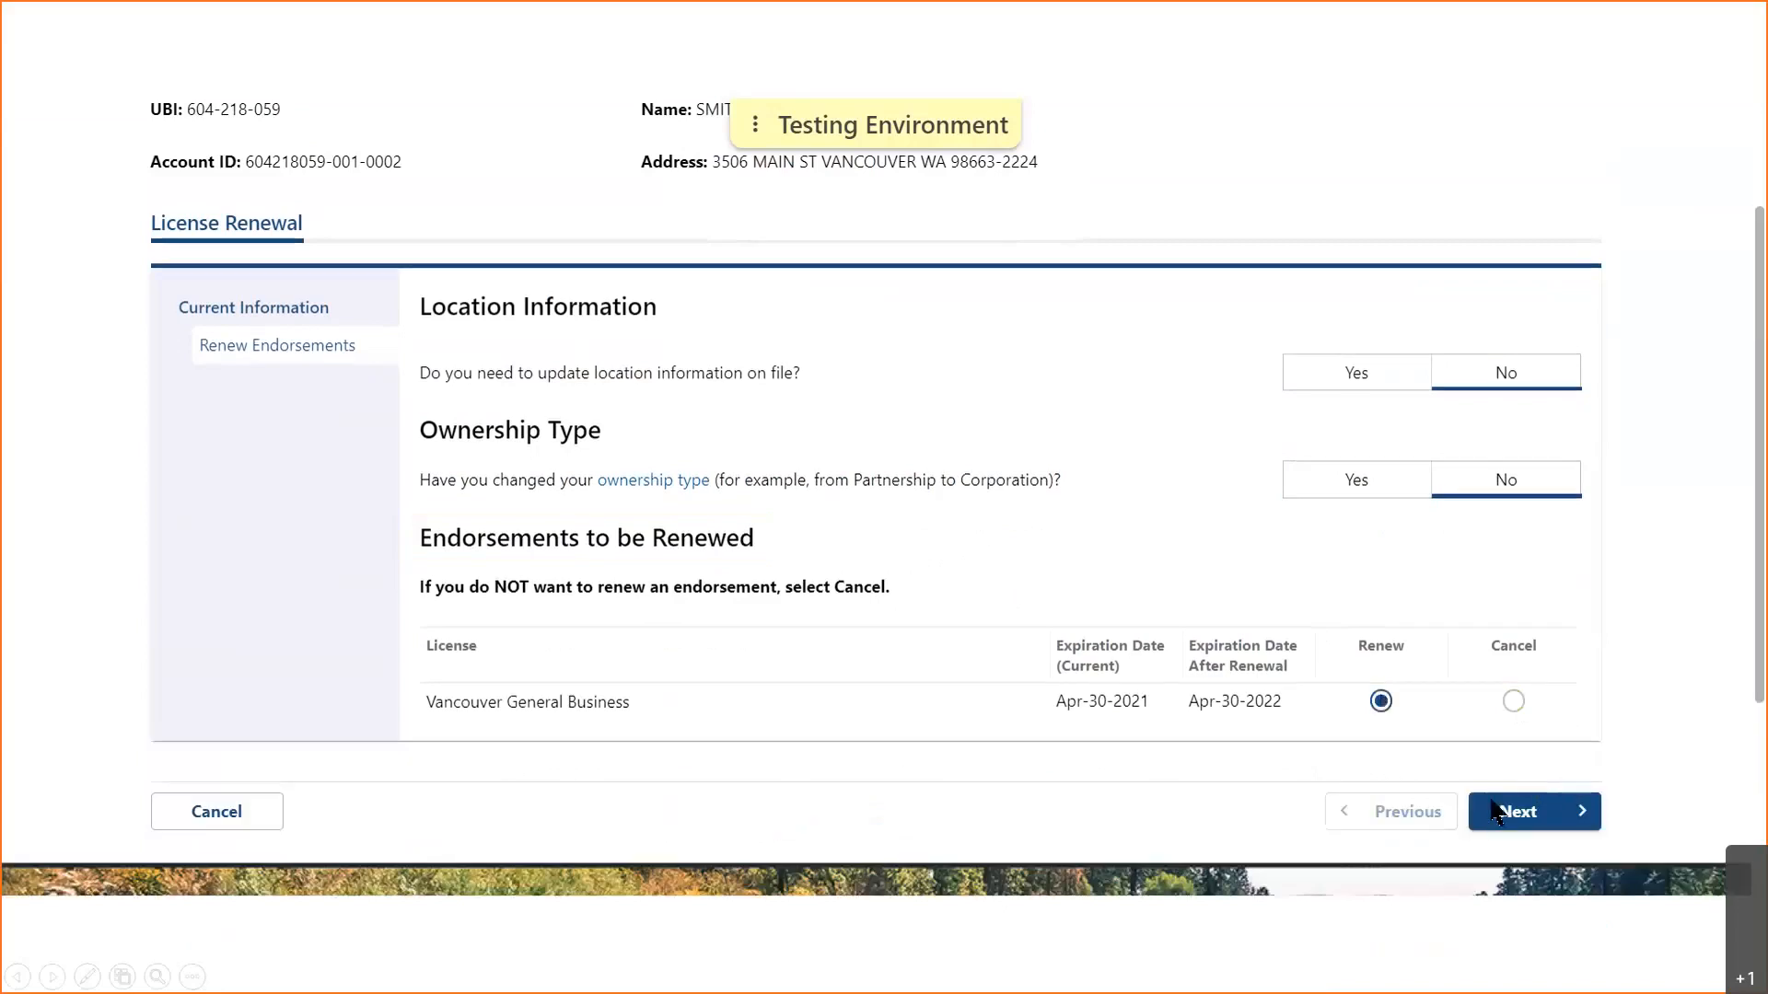
left_click(1585, 845)
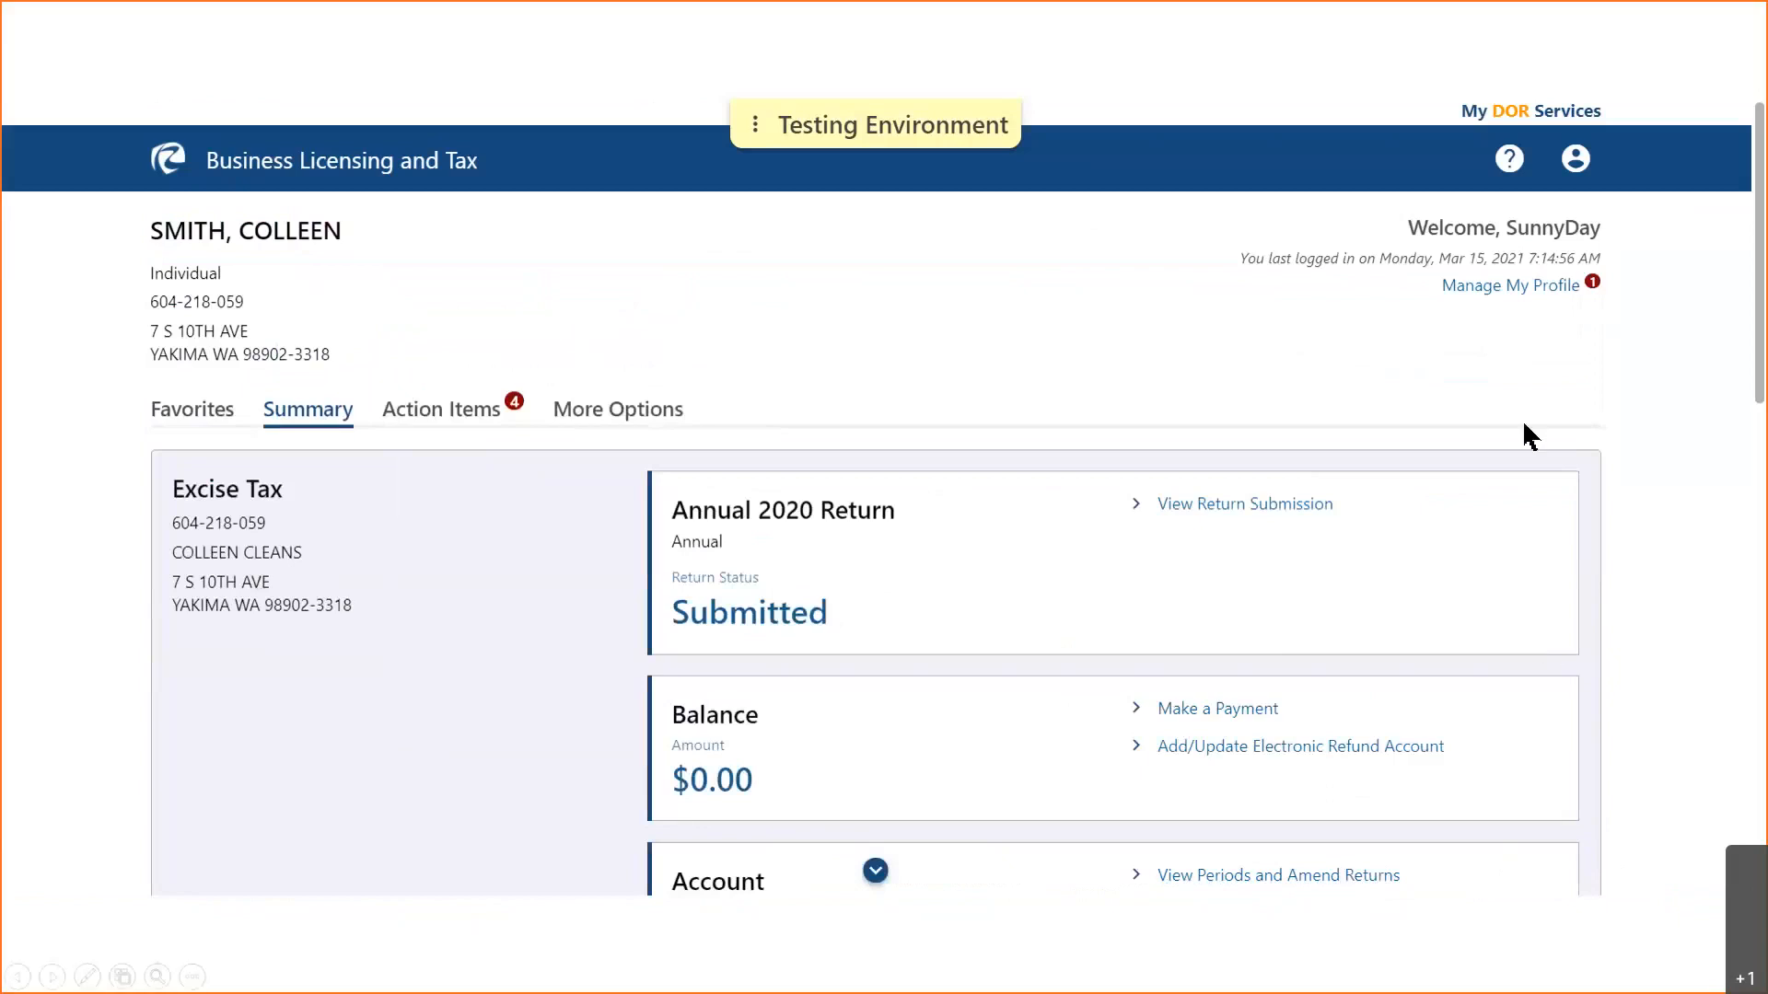
- Open Manage My Profile from the link under the welcome message
left_click(1490, 328)
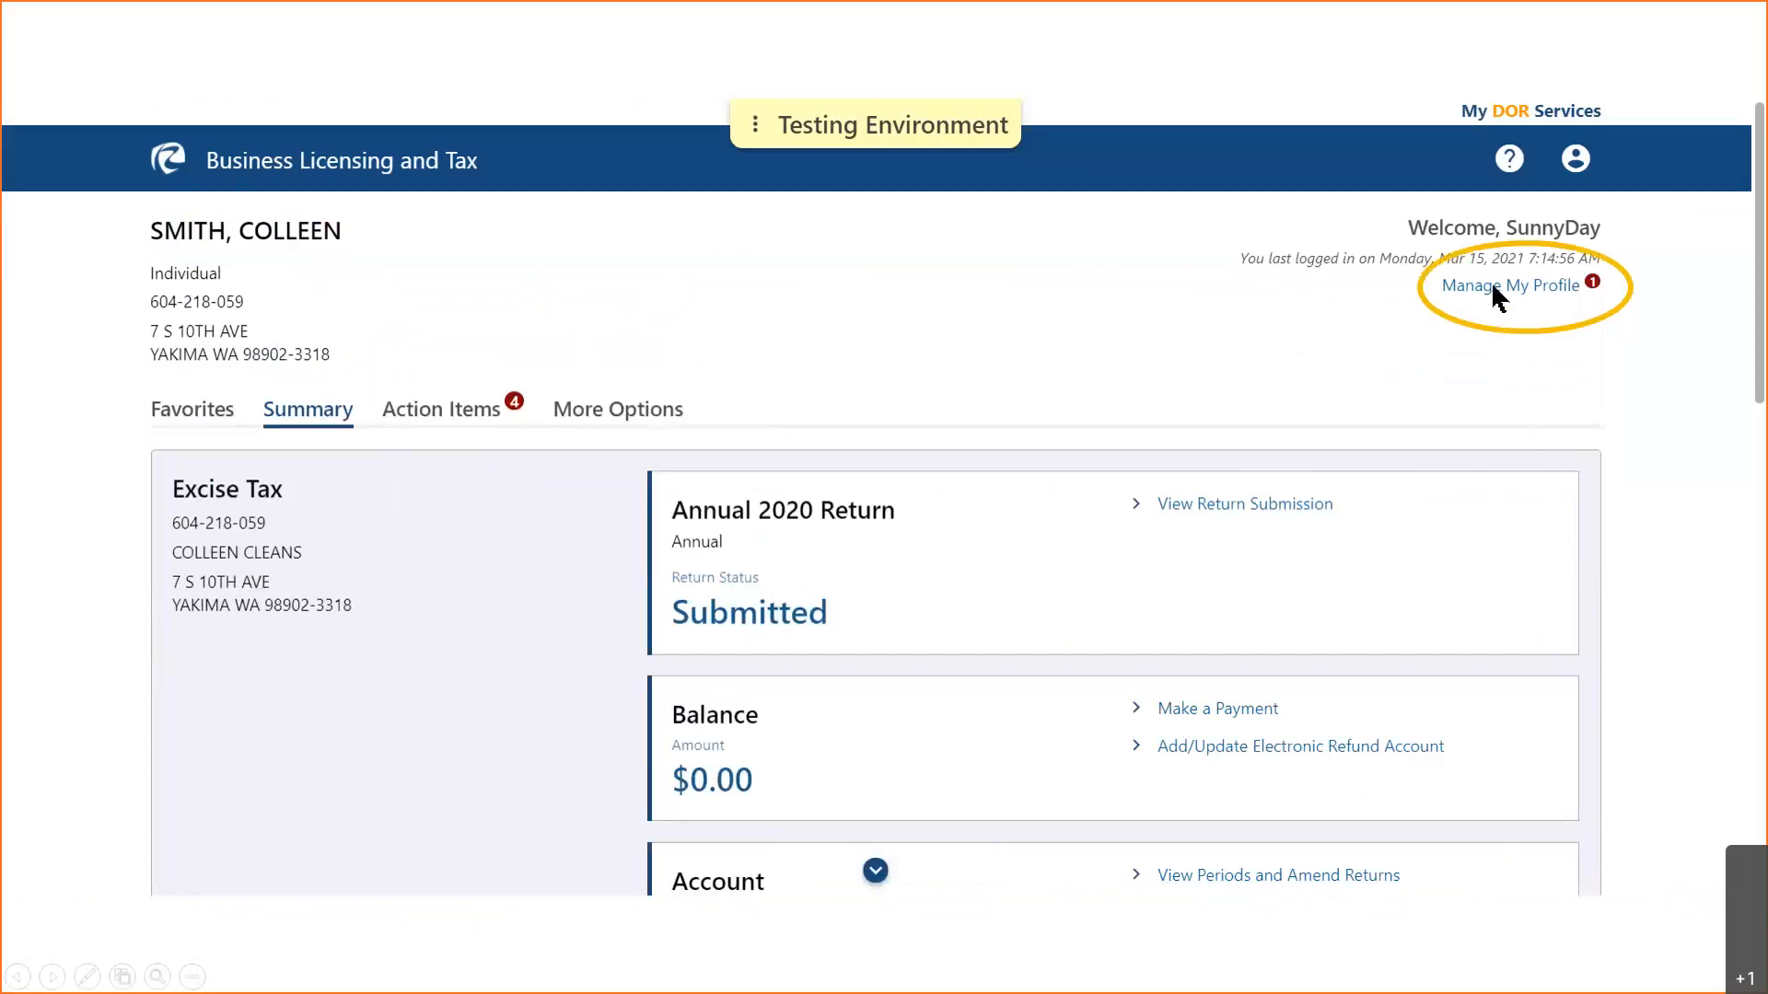
left_click(1493, 286)
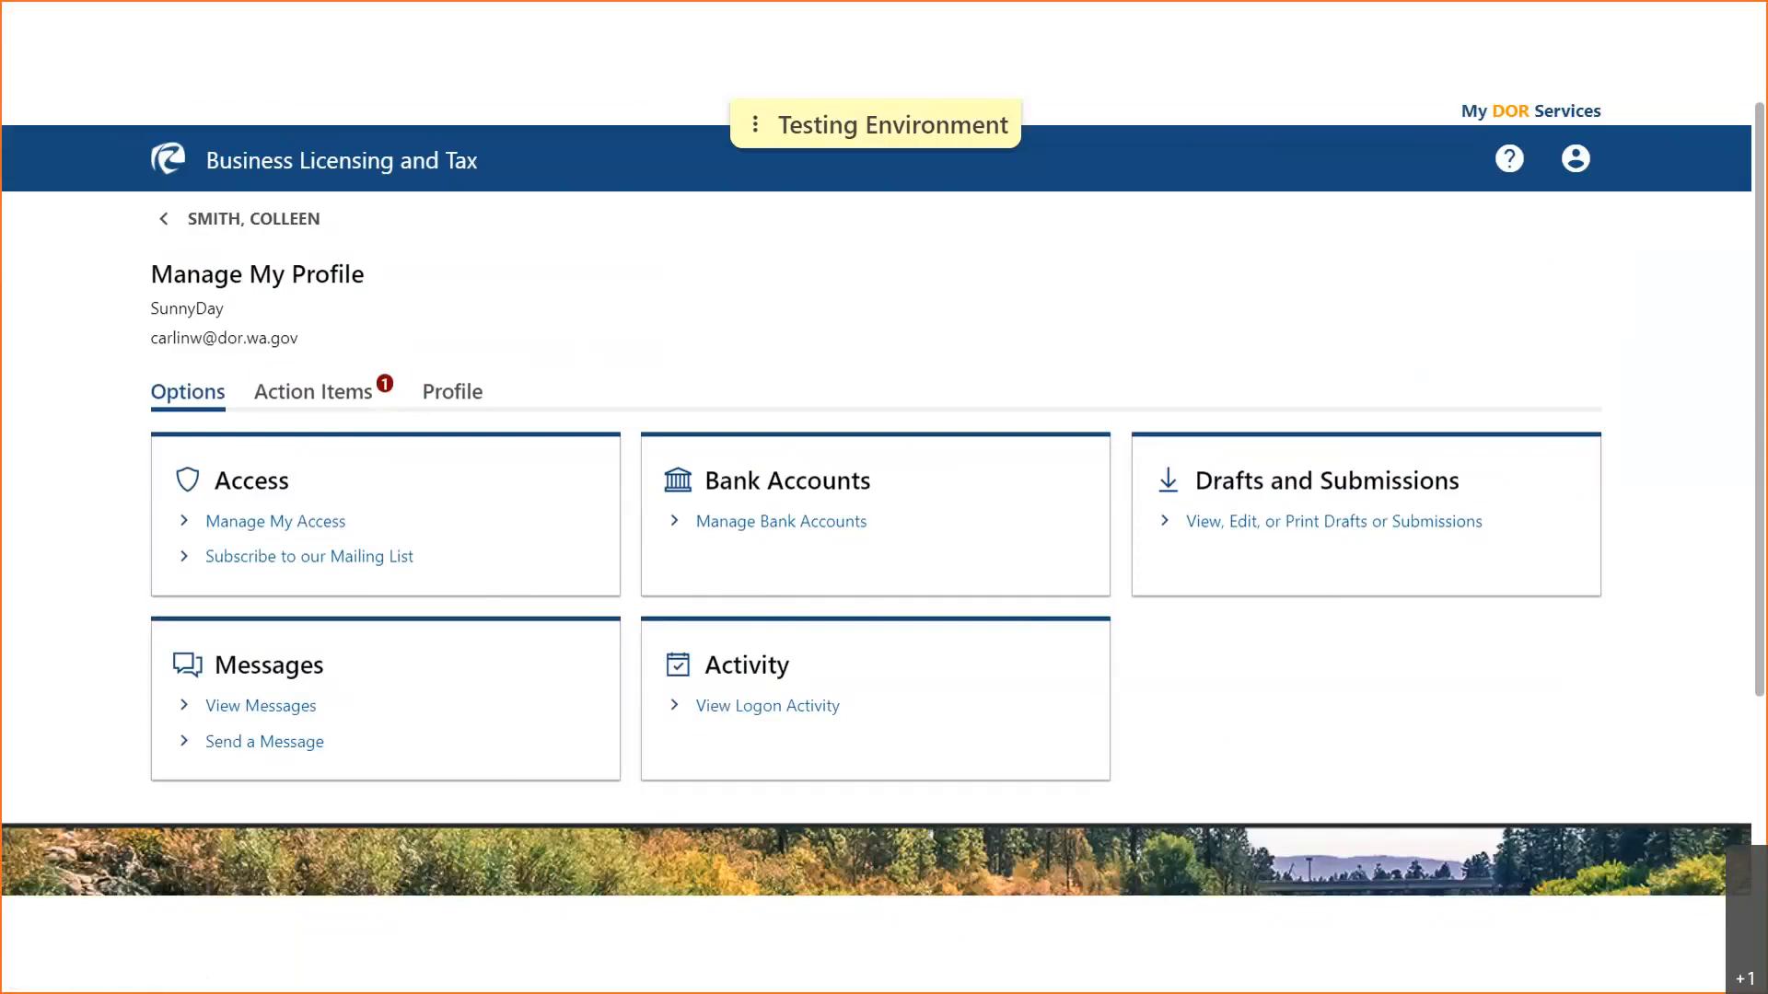
- Open the Email or SMS Notifications sign-up via the Access card's mailing list link
left_click(580, 576)
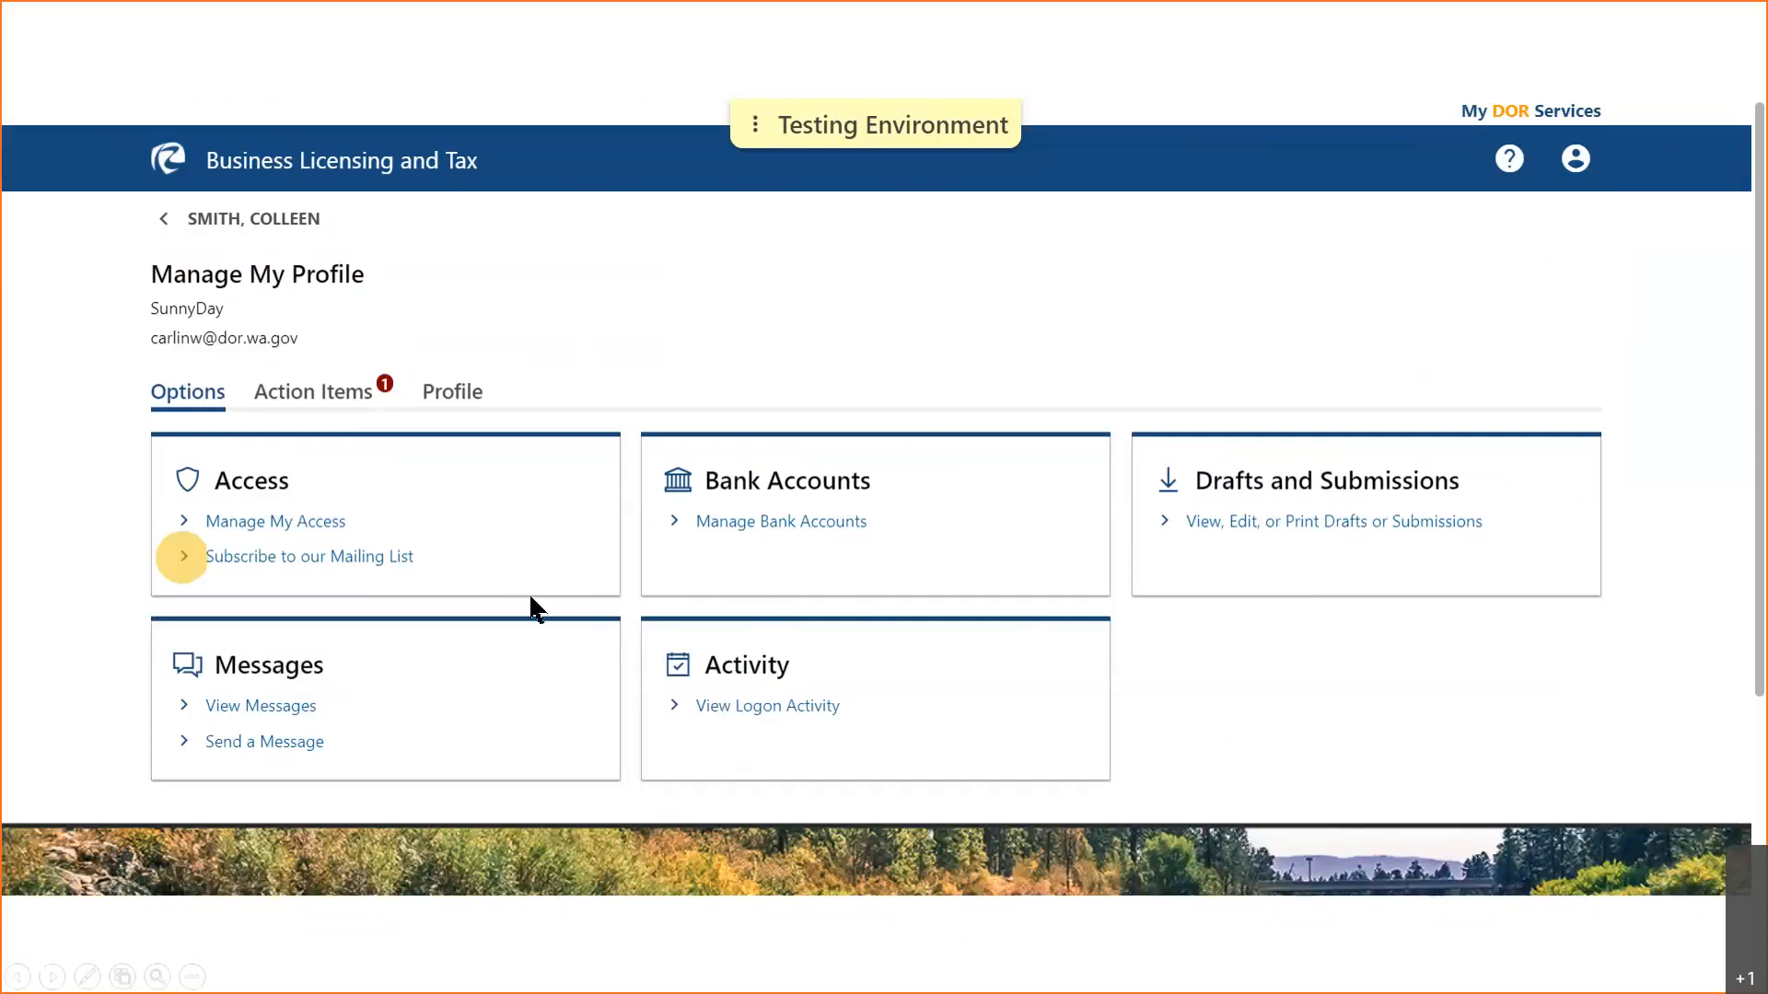
left_click(265, 557)
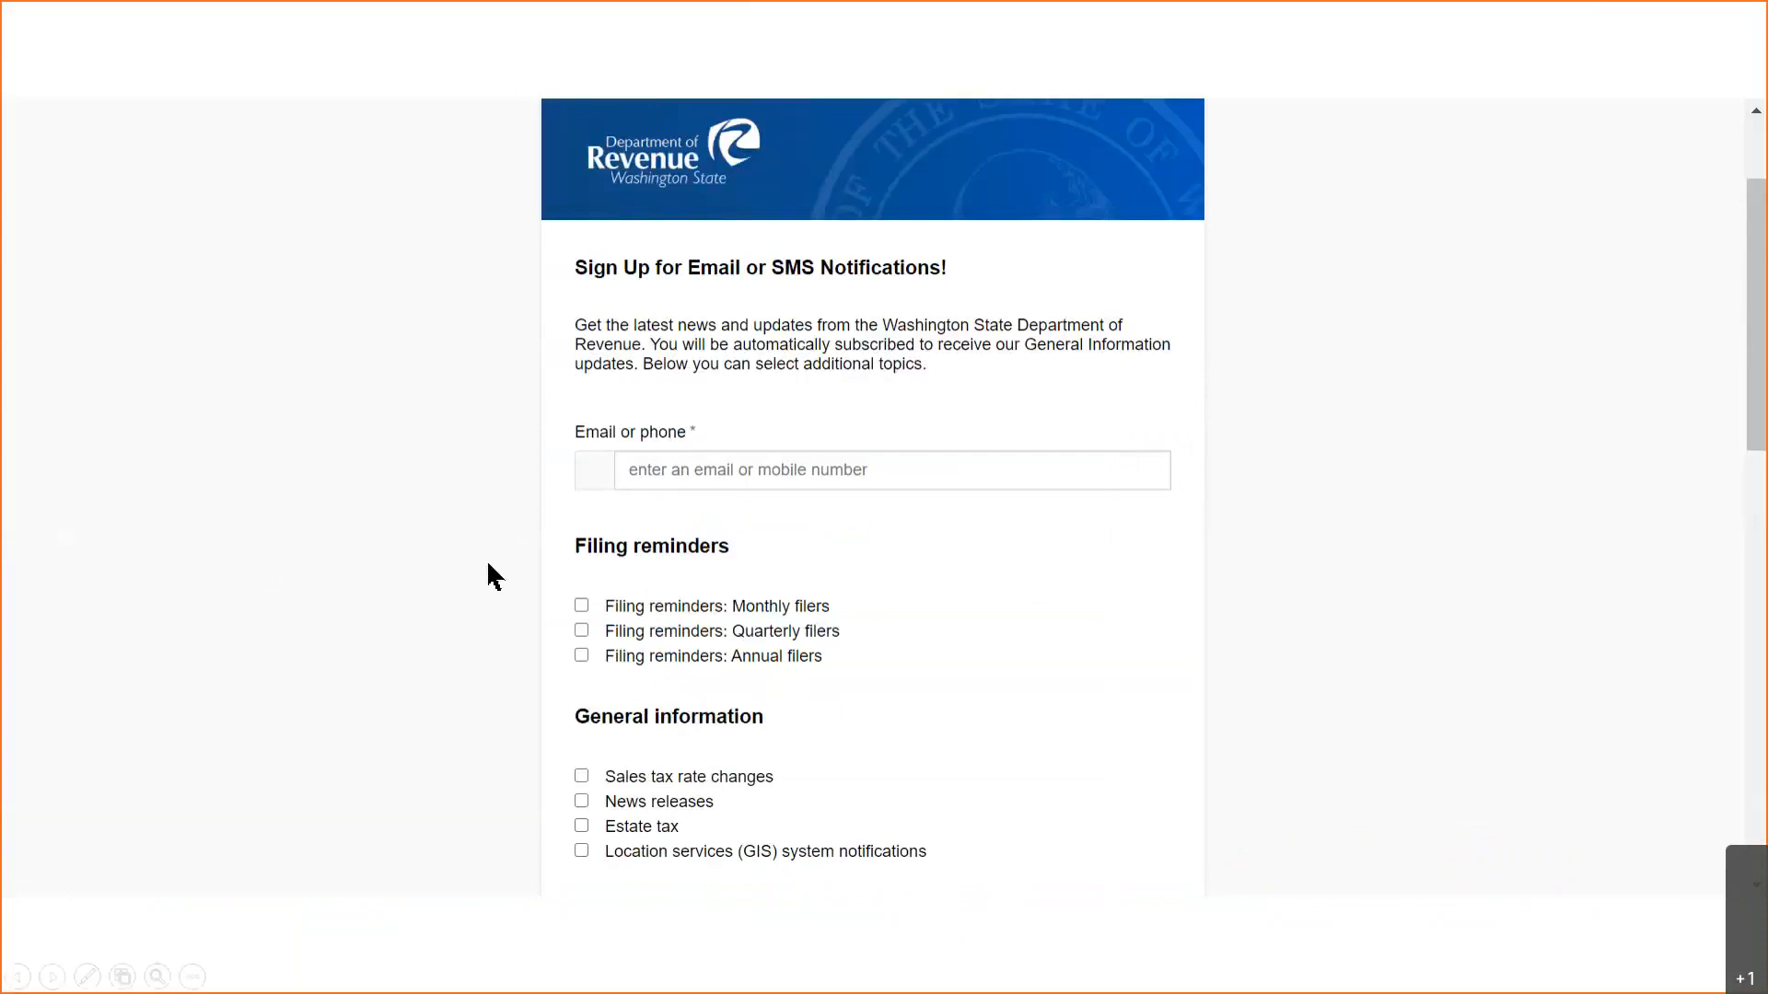
- Scroll through the sign-up form's remaining topic lists and consent section
left_click(396, 601)
left_click(396, 604)
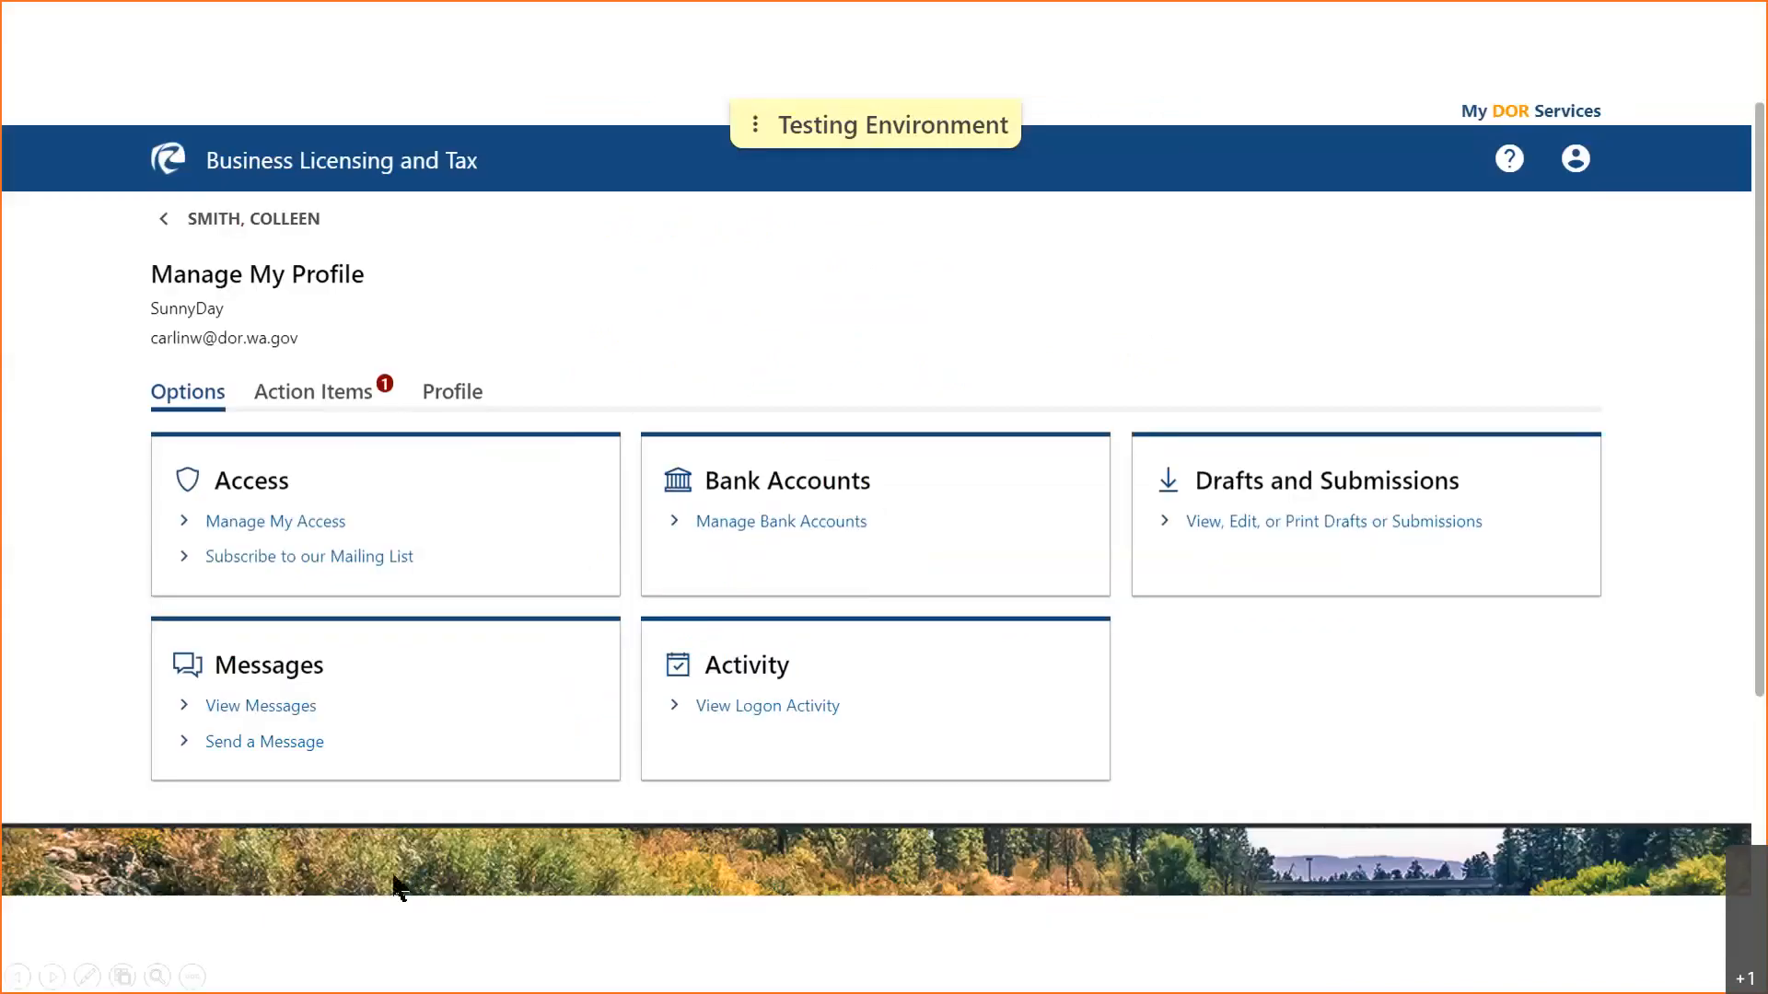
- Go back to the account summary and open its More Options page
left_click(228, 221)
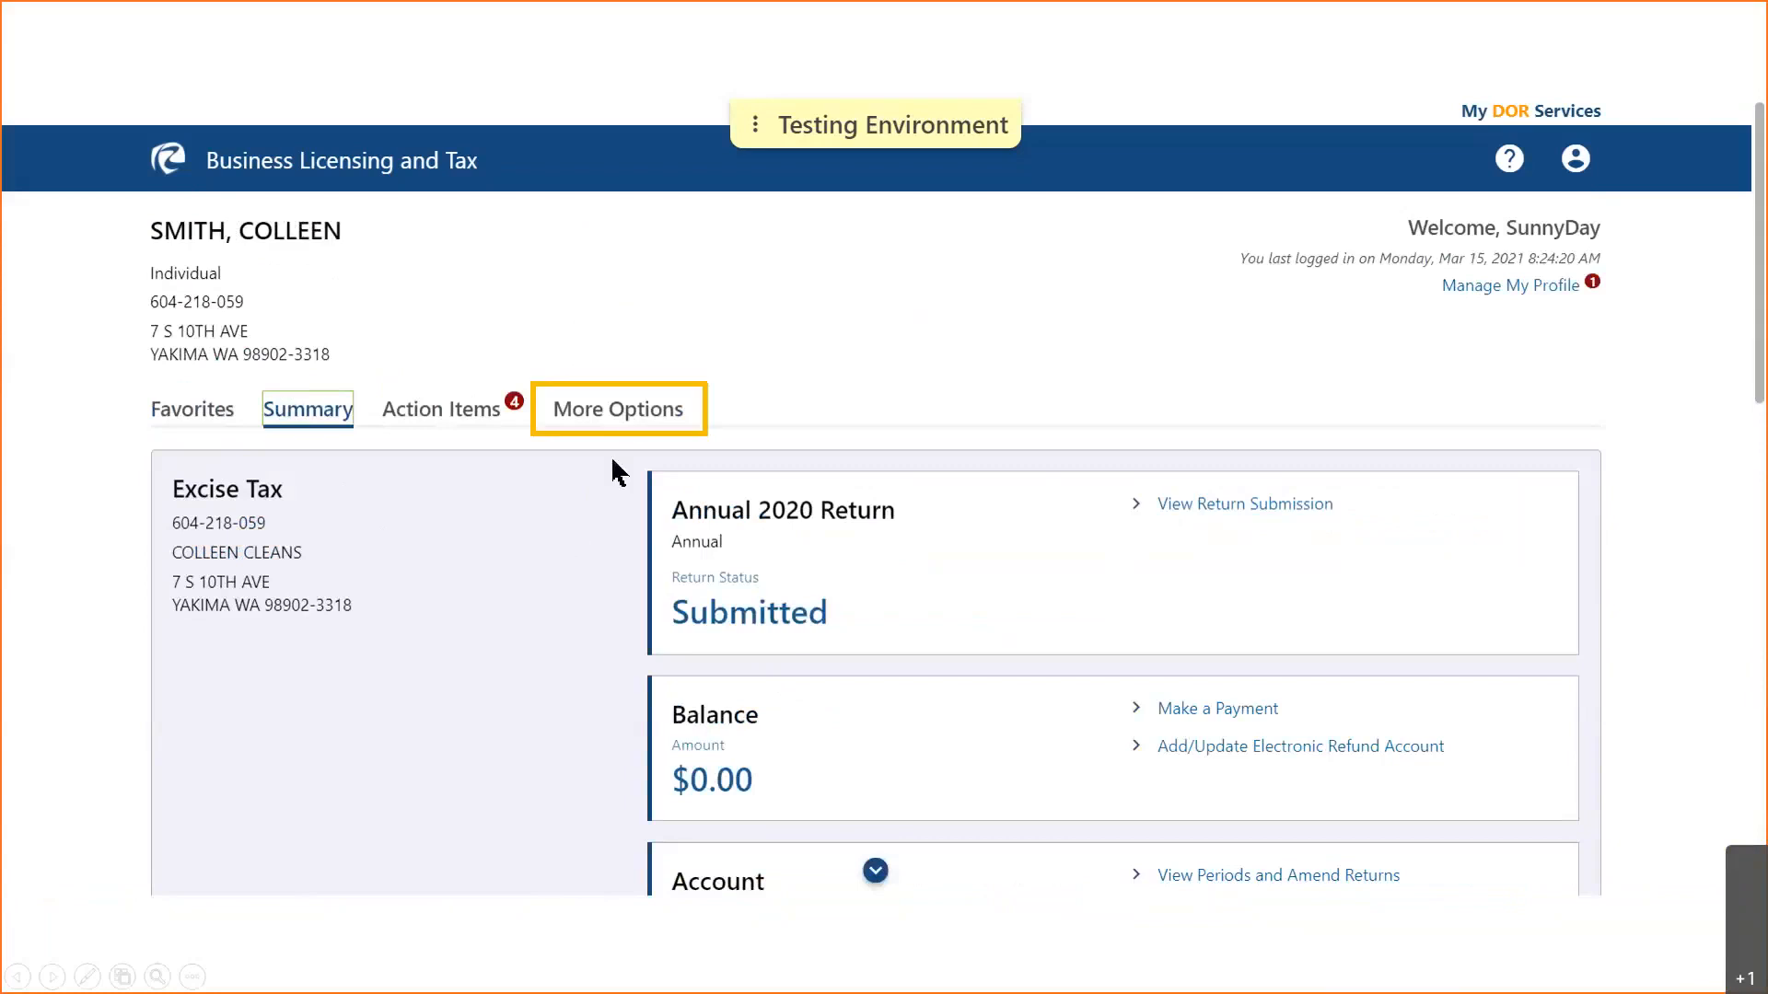
left_click(625, 412)
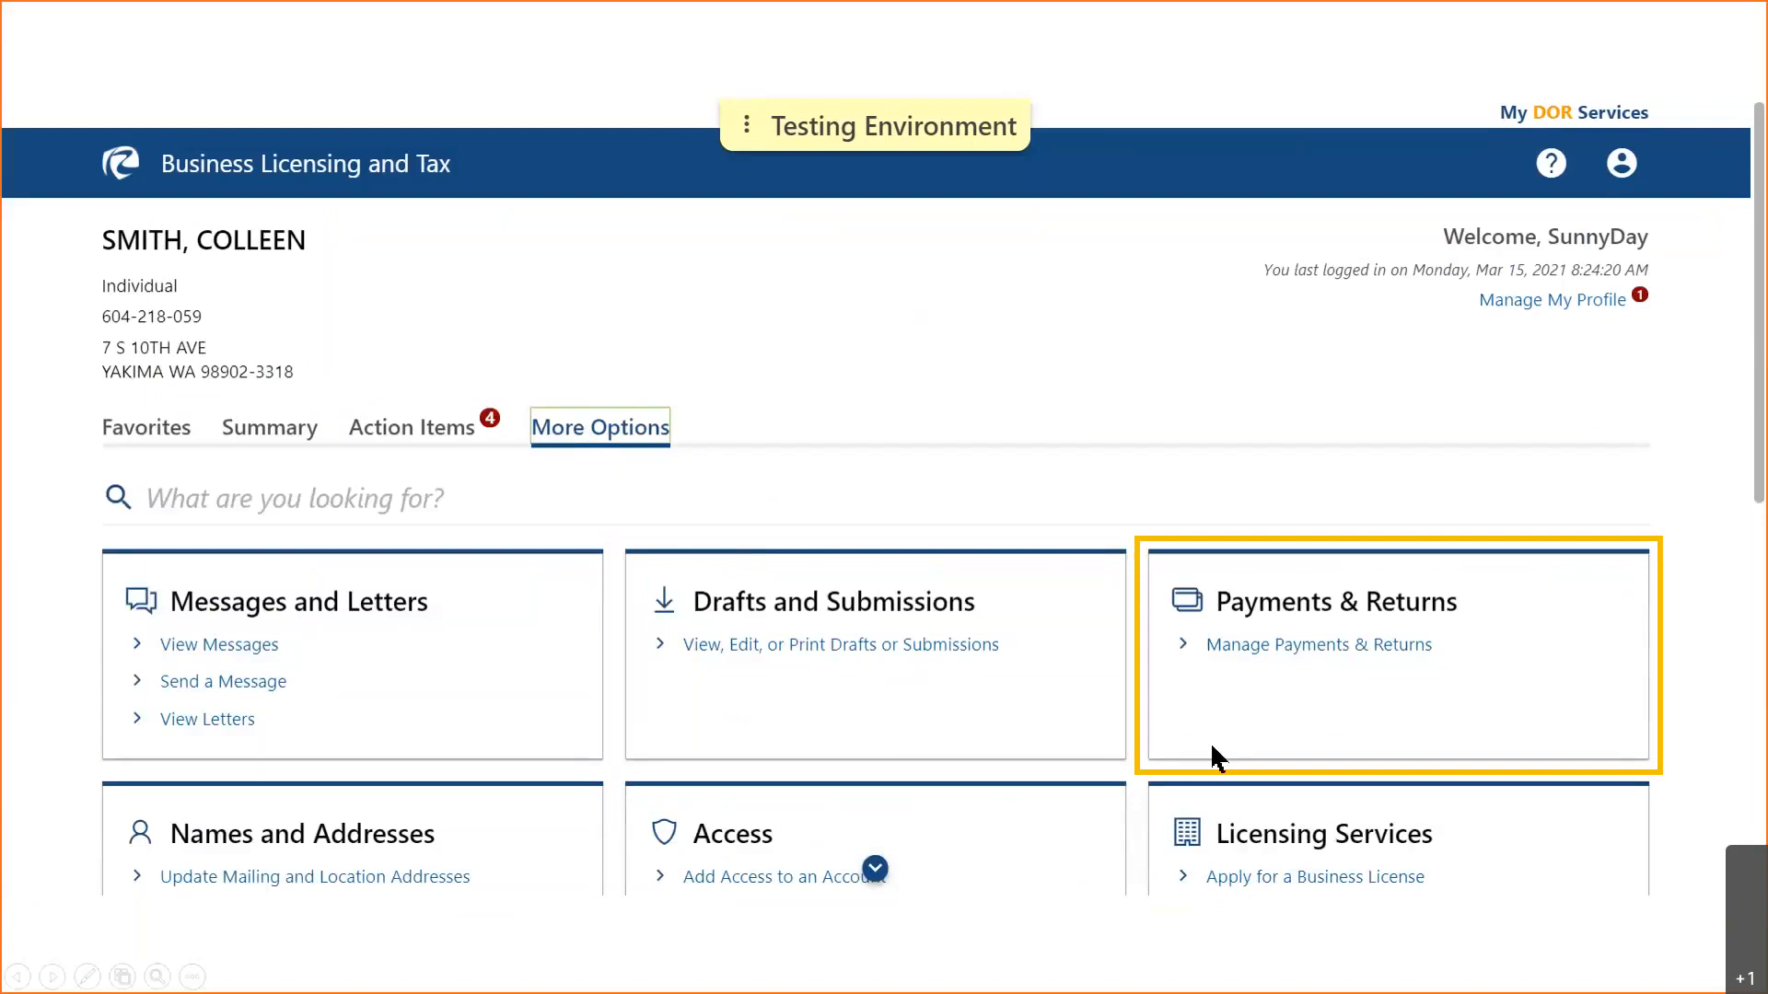
- Scroll down and highlight the Names and Addresses, Access, and Licensing Services cards in turn
scroll(875, 870, "down", 5)
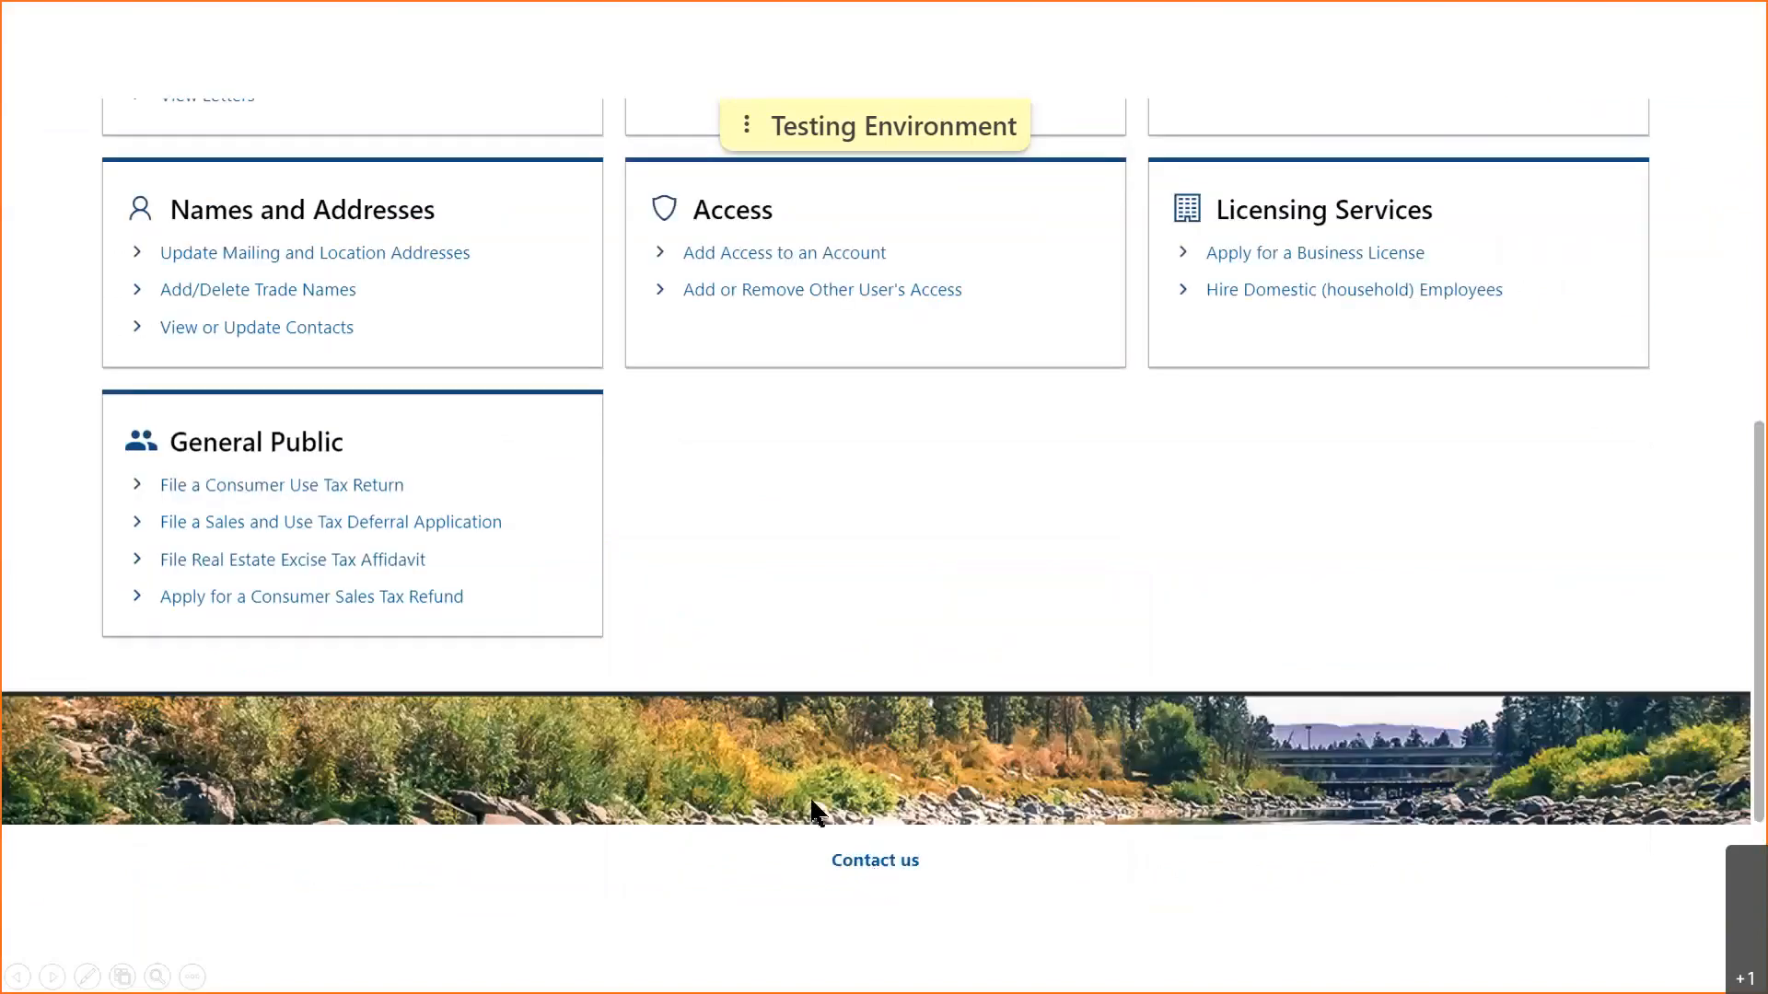
left_click(505, 351)
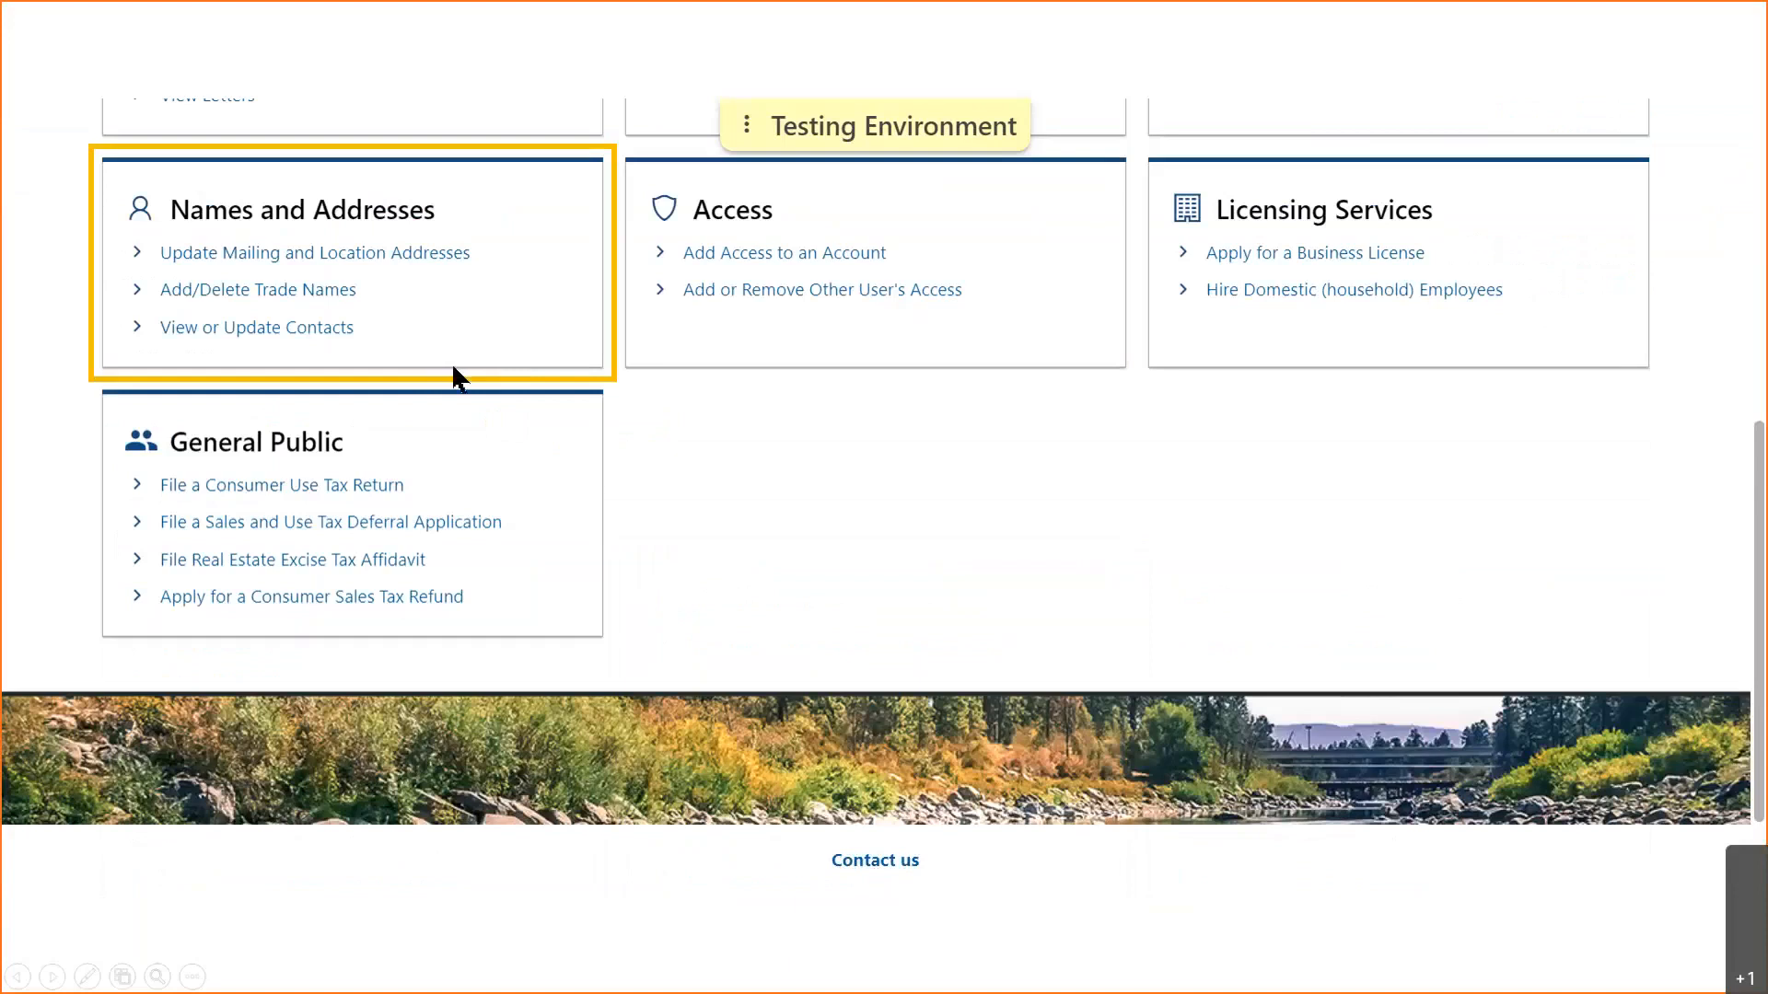
left_click(826, 331)
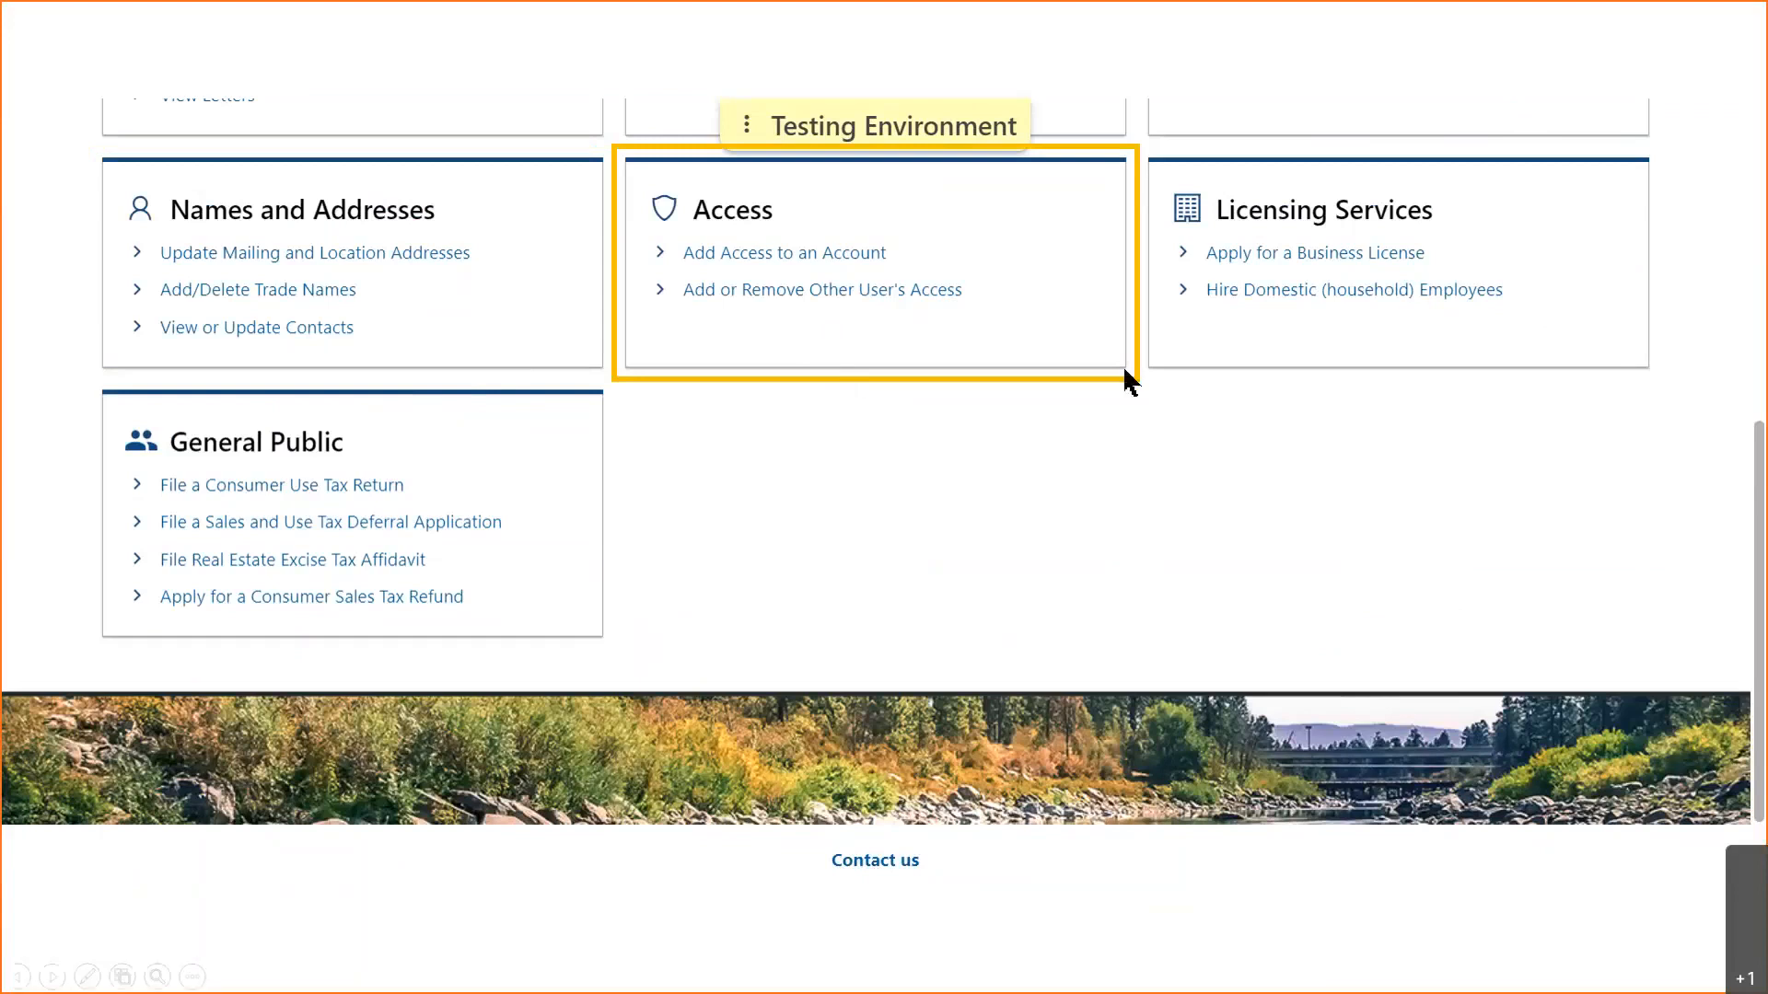
left_click(1168, 342)
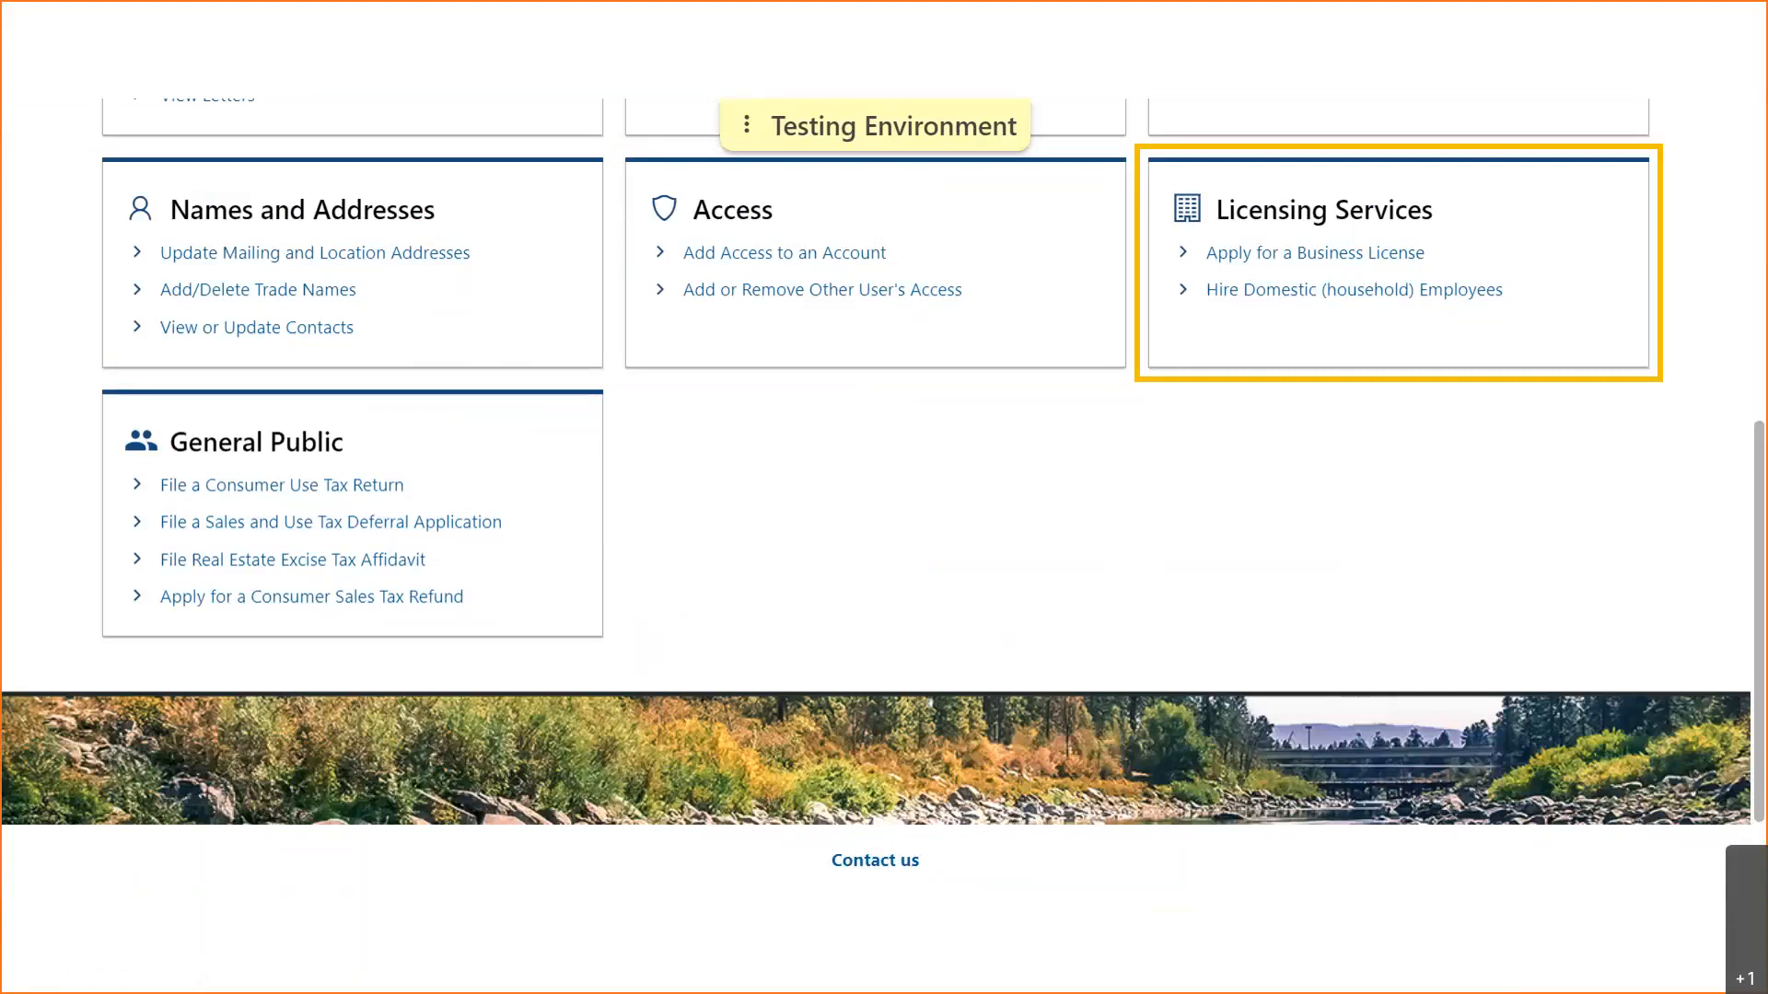
left_click(711, 534)
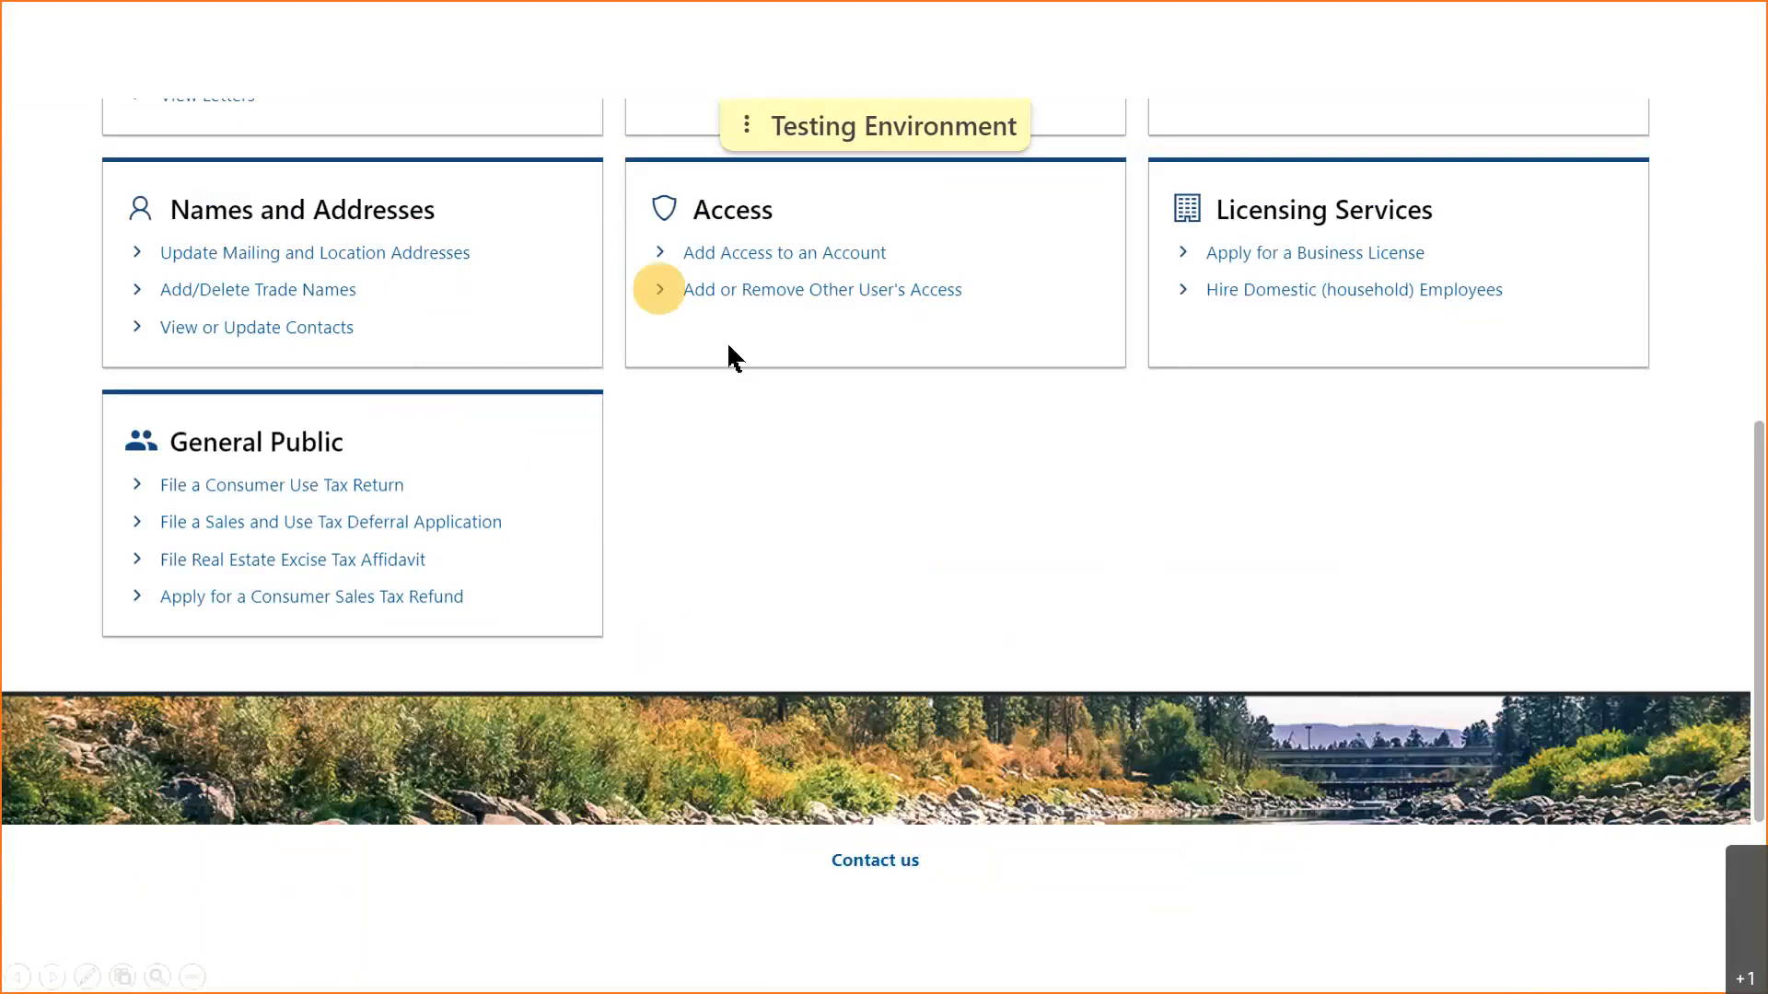
left_click(774, 290)
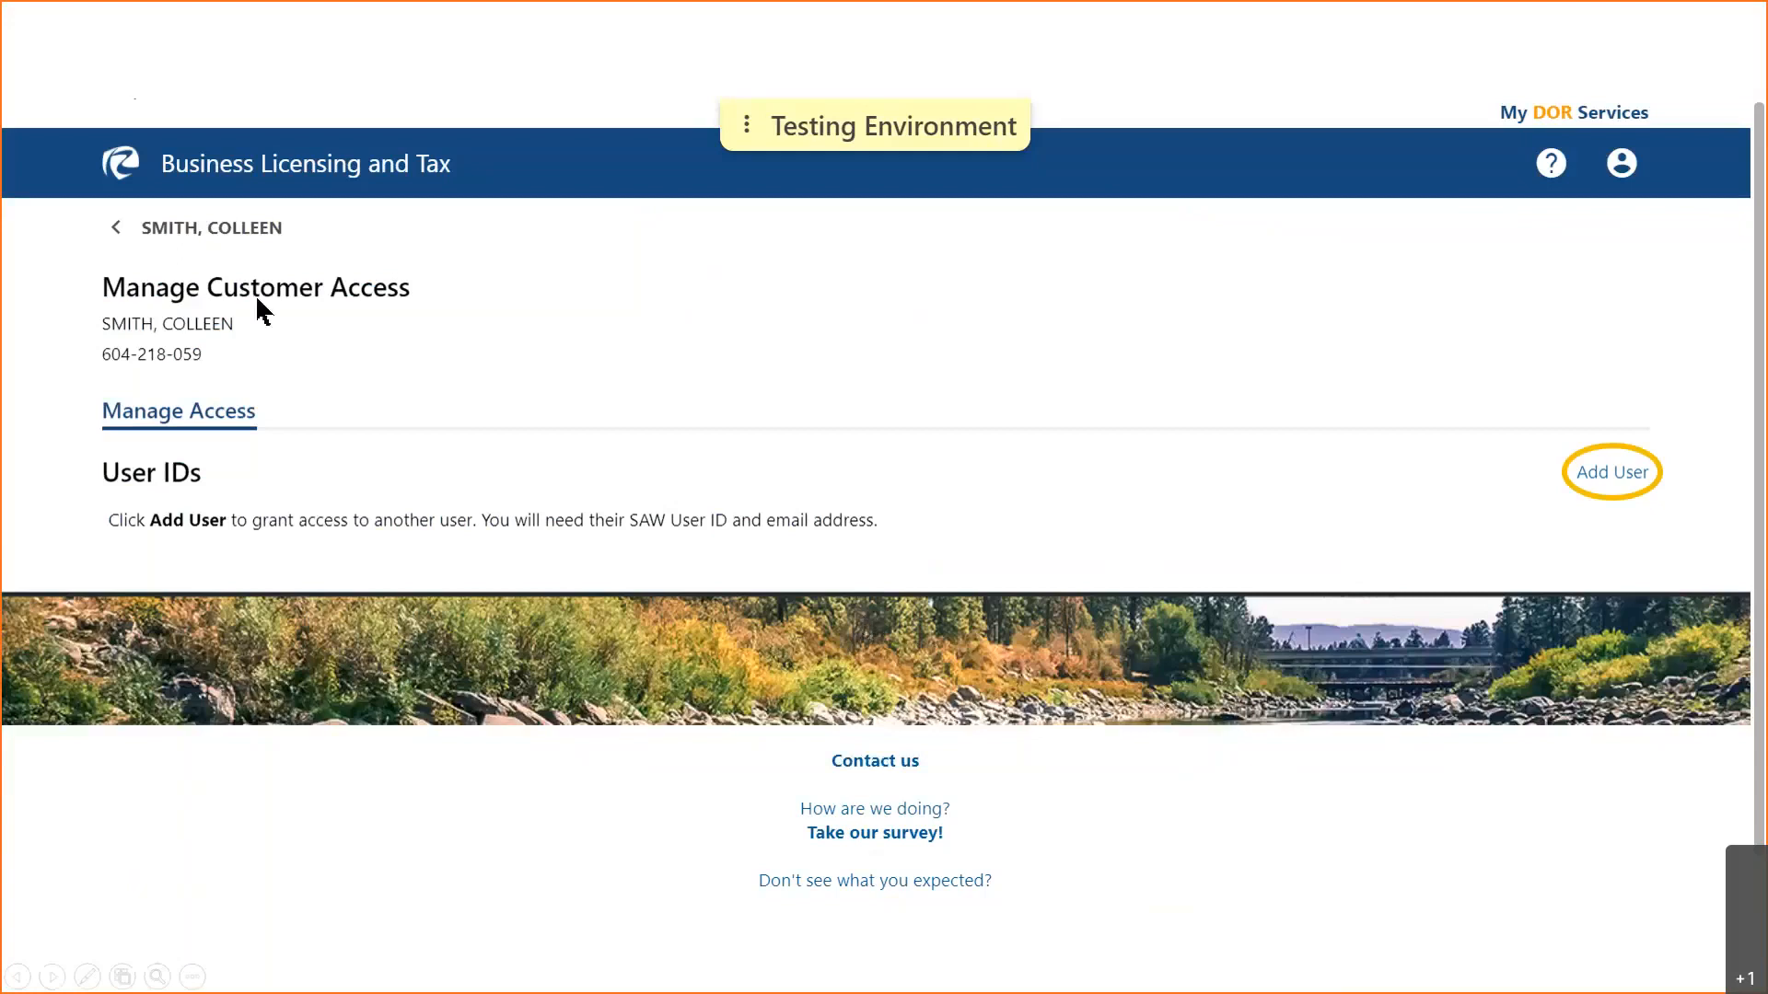
left_click(205, 234)
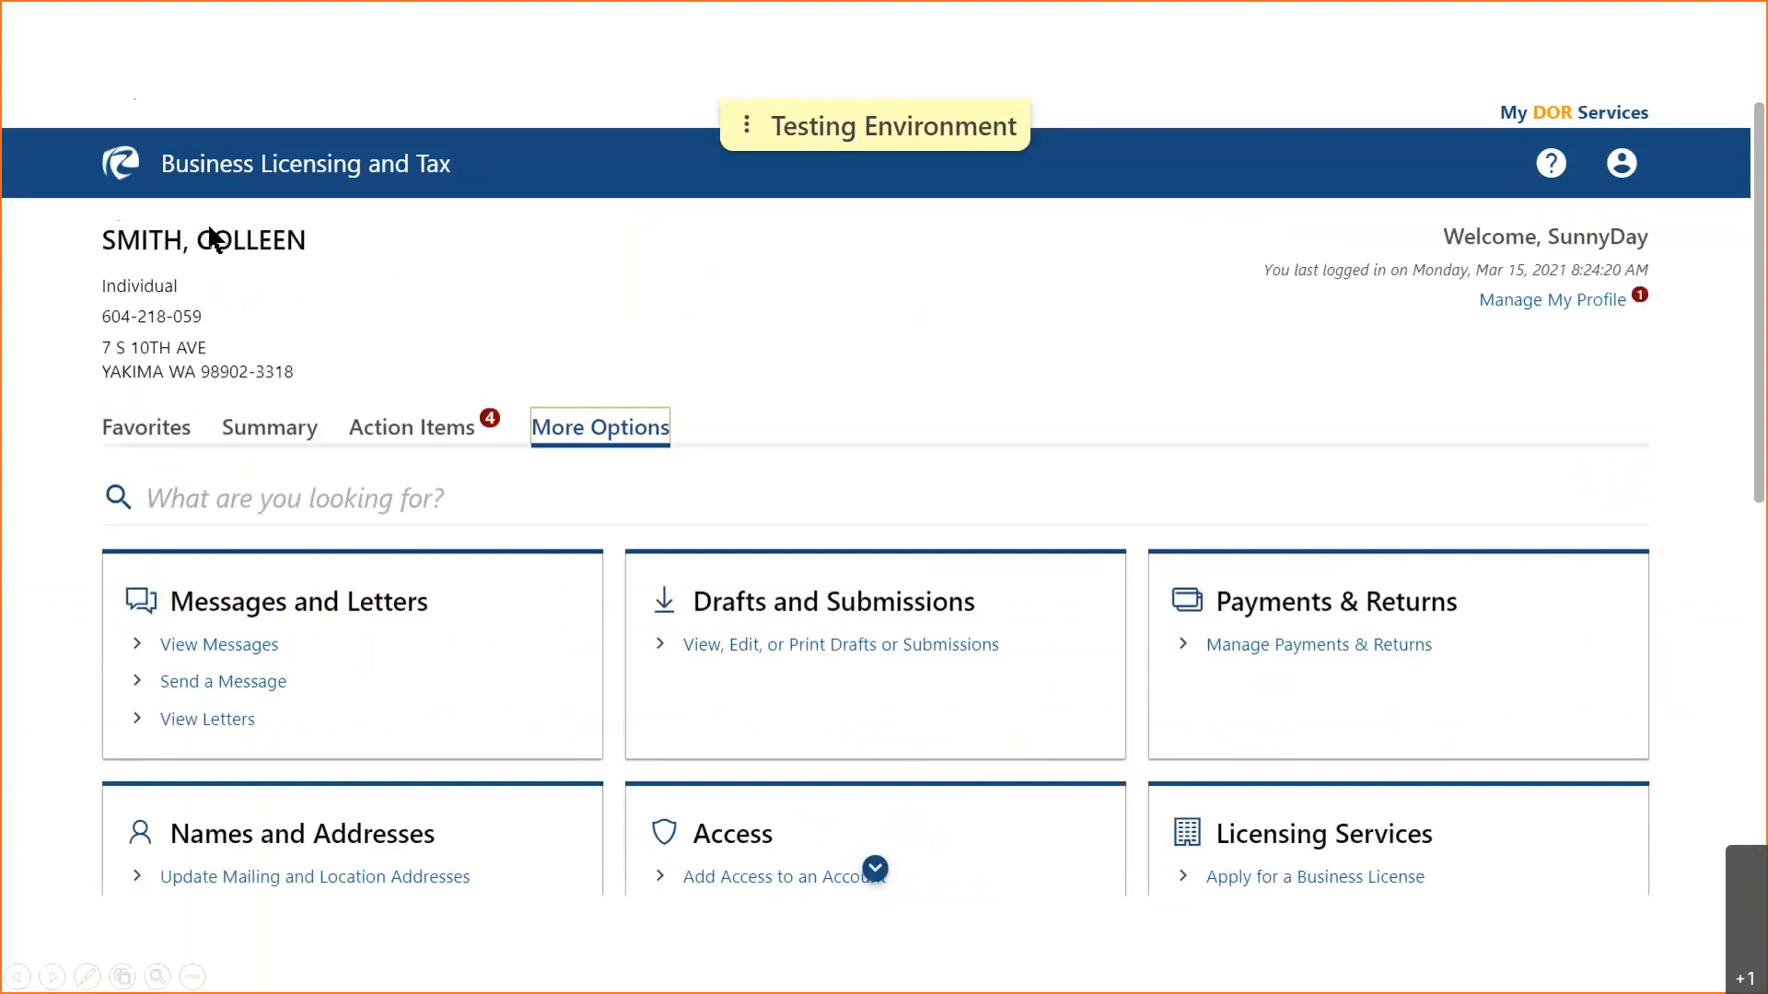
- From the account Summary, go to the Excise Tax account's Reseller Permit page
left_click(280, 432)
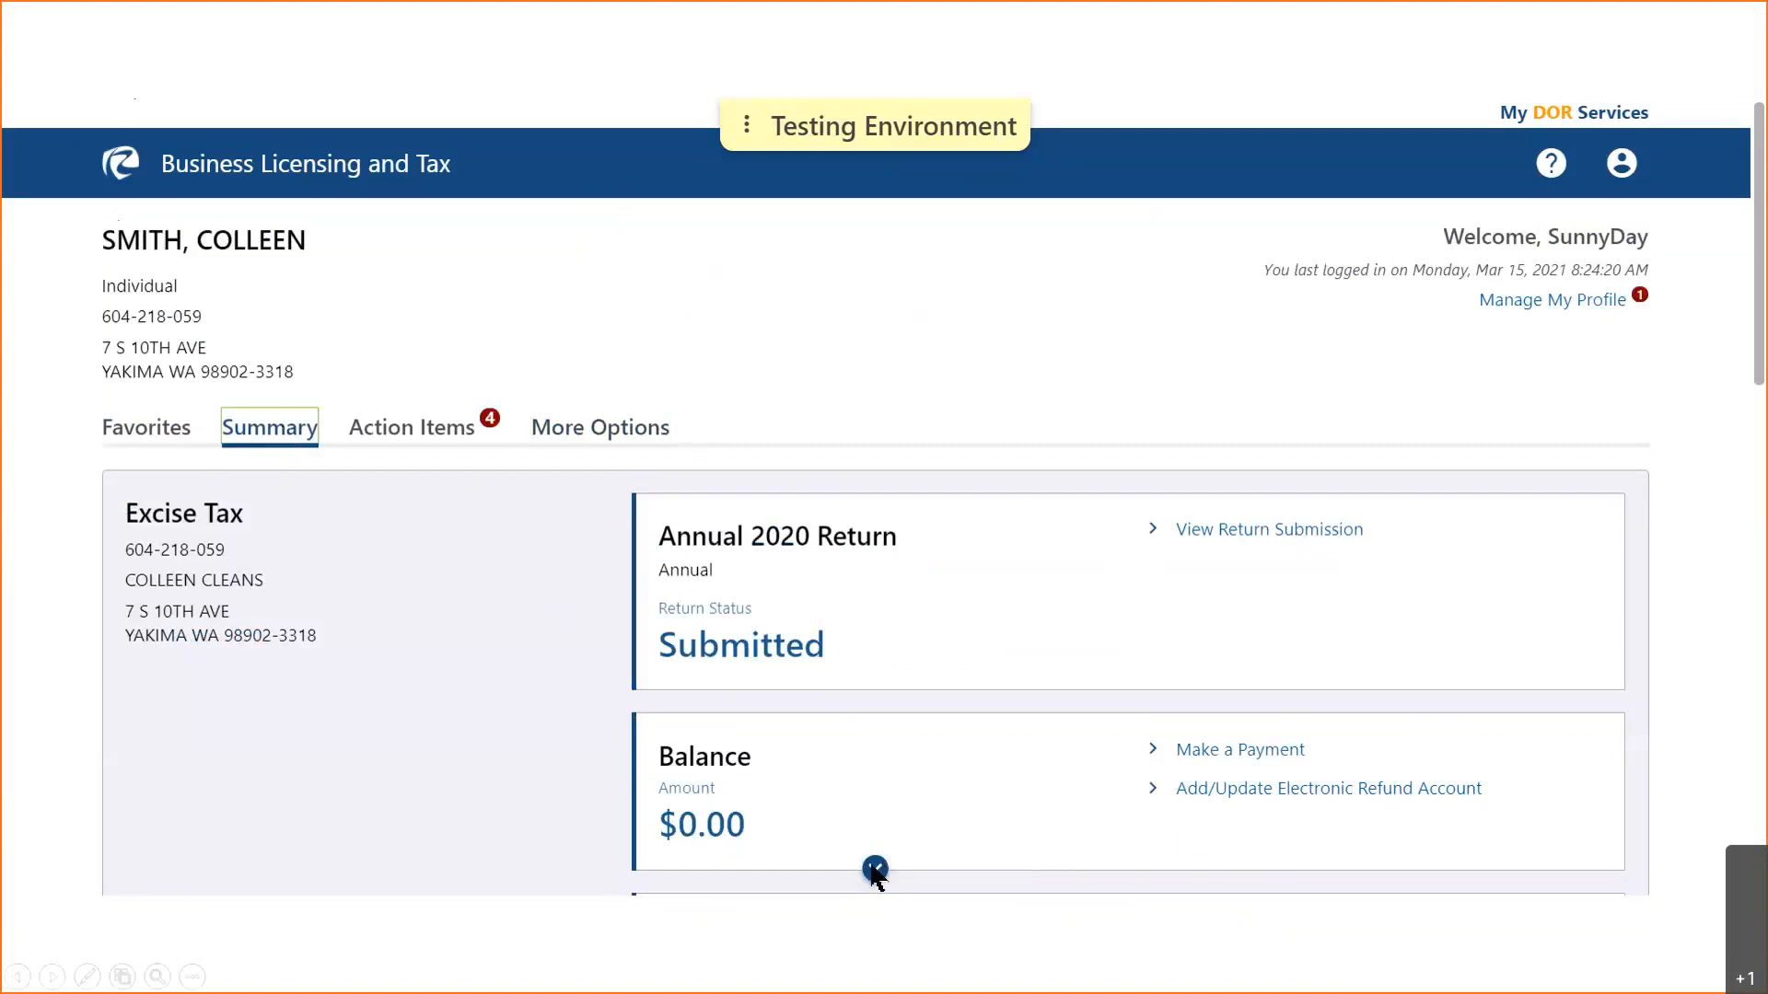
scroll(875, 869, "down", 3)
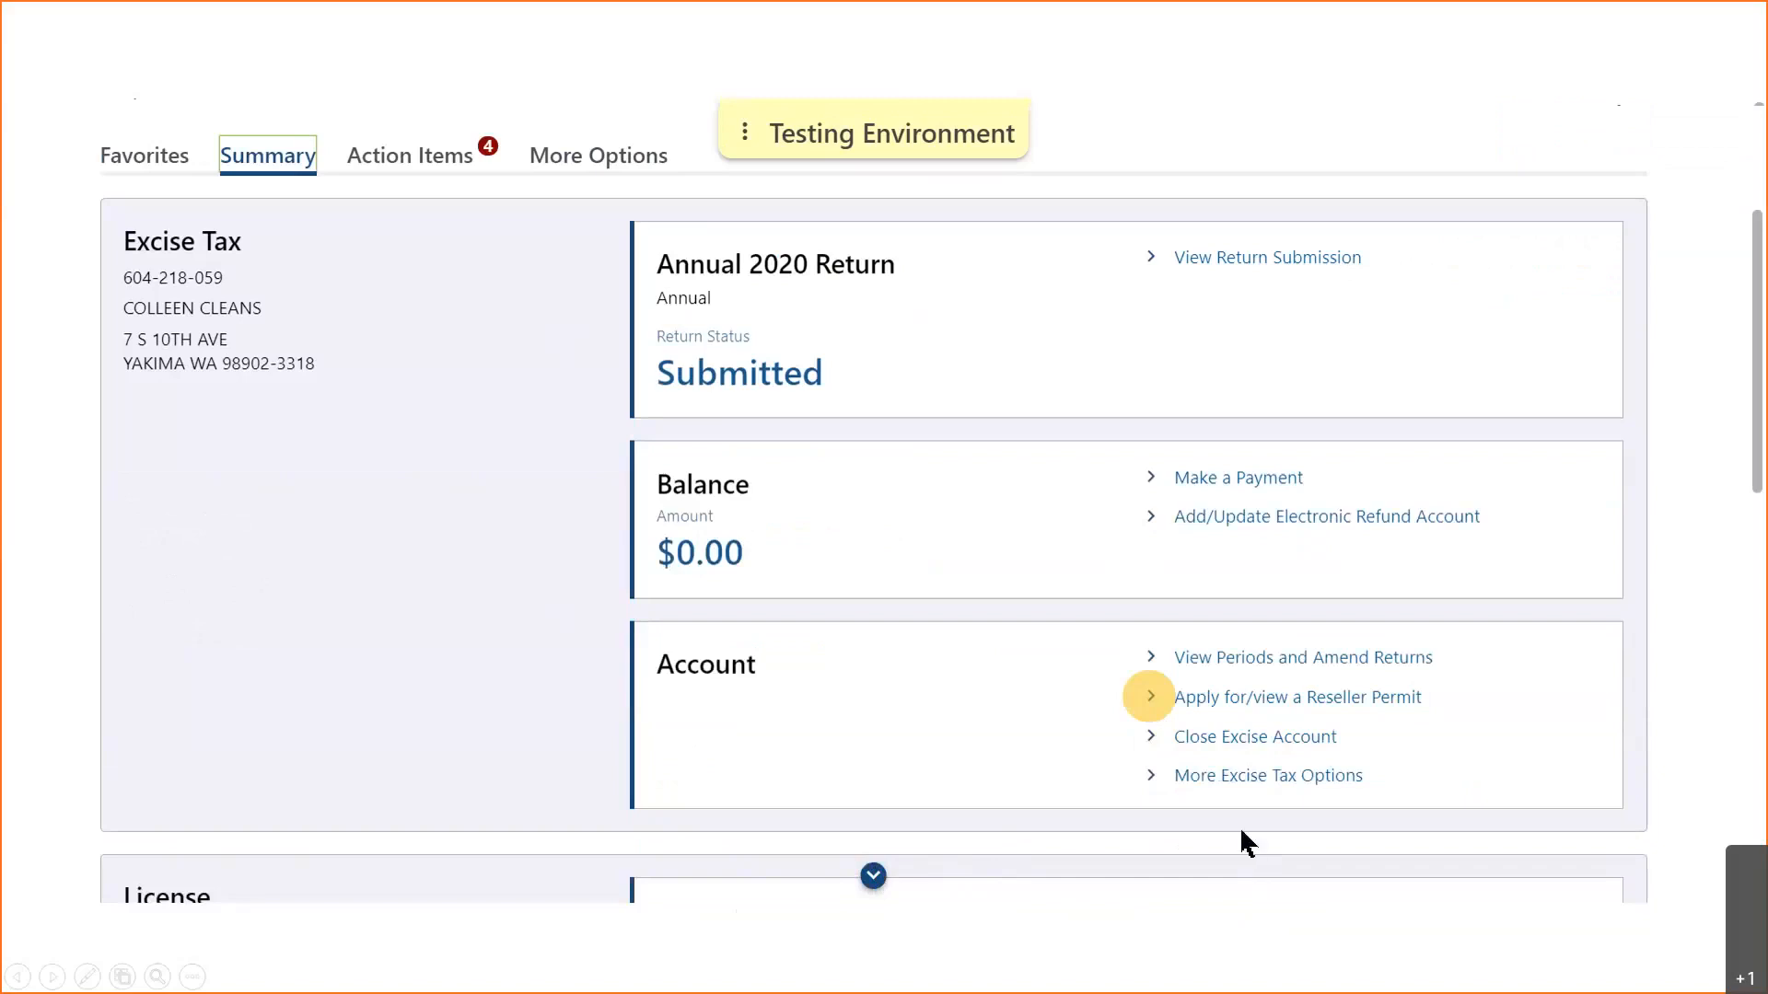
left_click(1323, 702)
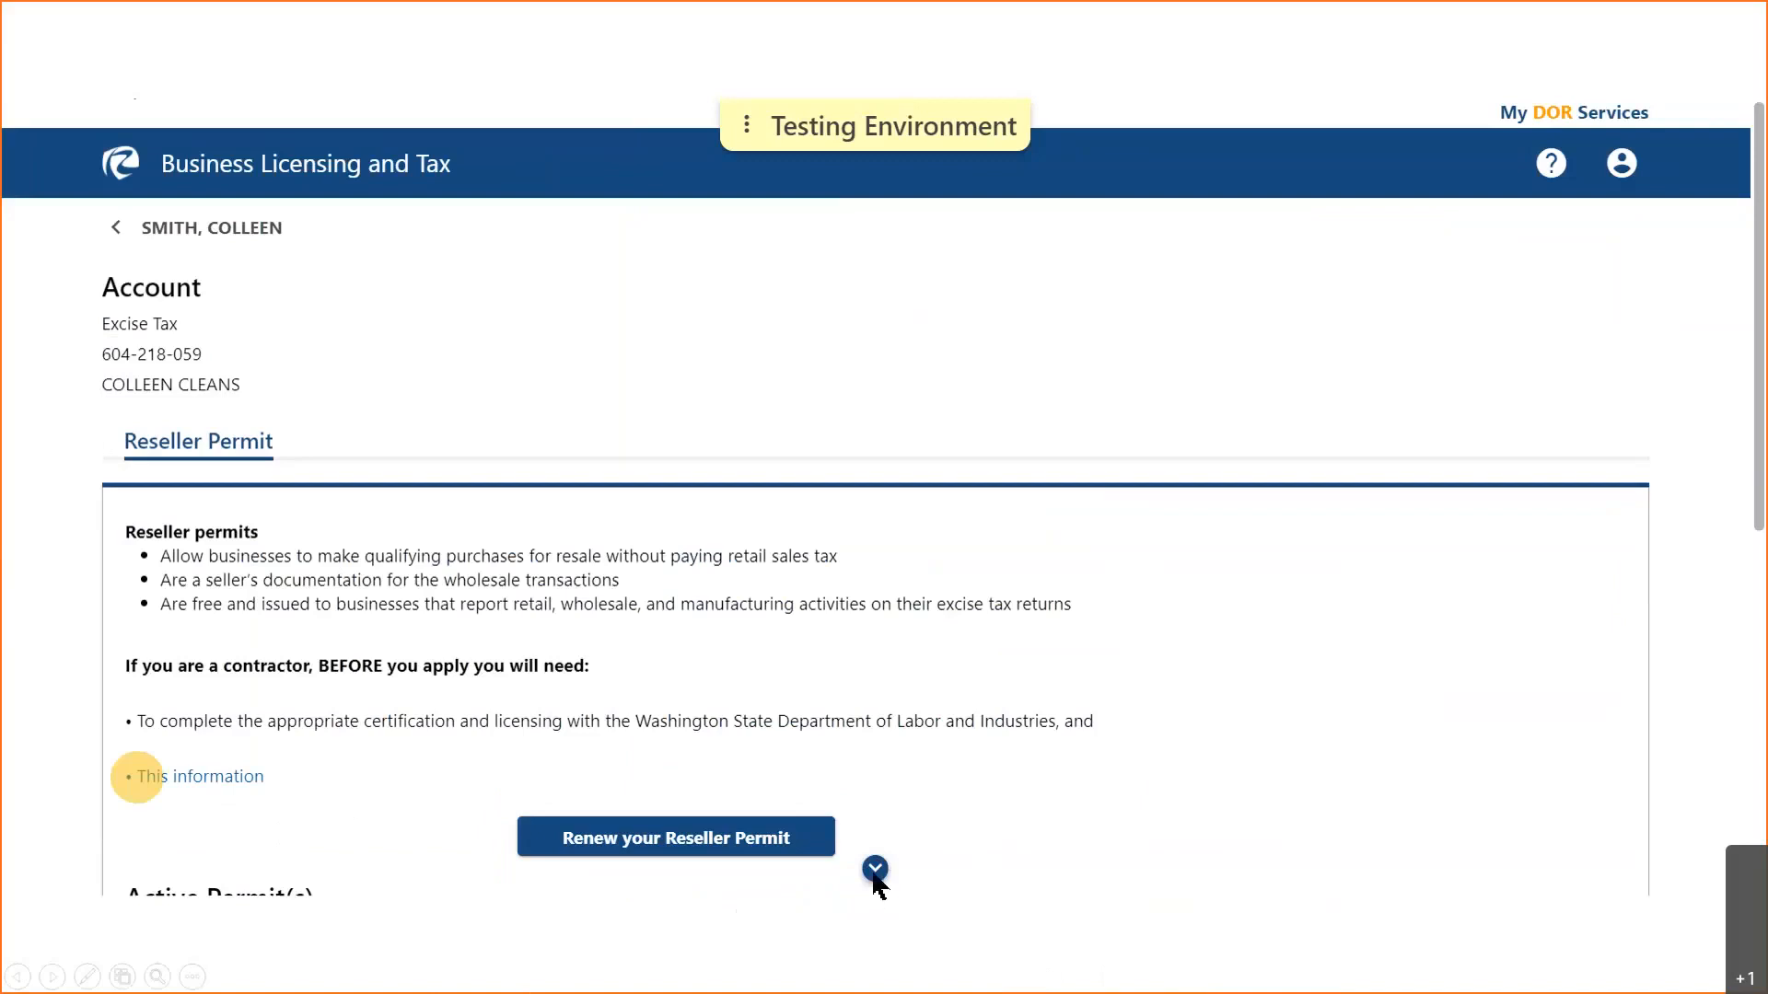
- Display the printable Janitorial Services Reseller Permit, valid Apr-15-2019 to Apr-14-2021
left_click(137, 776)
scroll(137, 776, "down", 3)
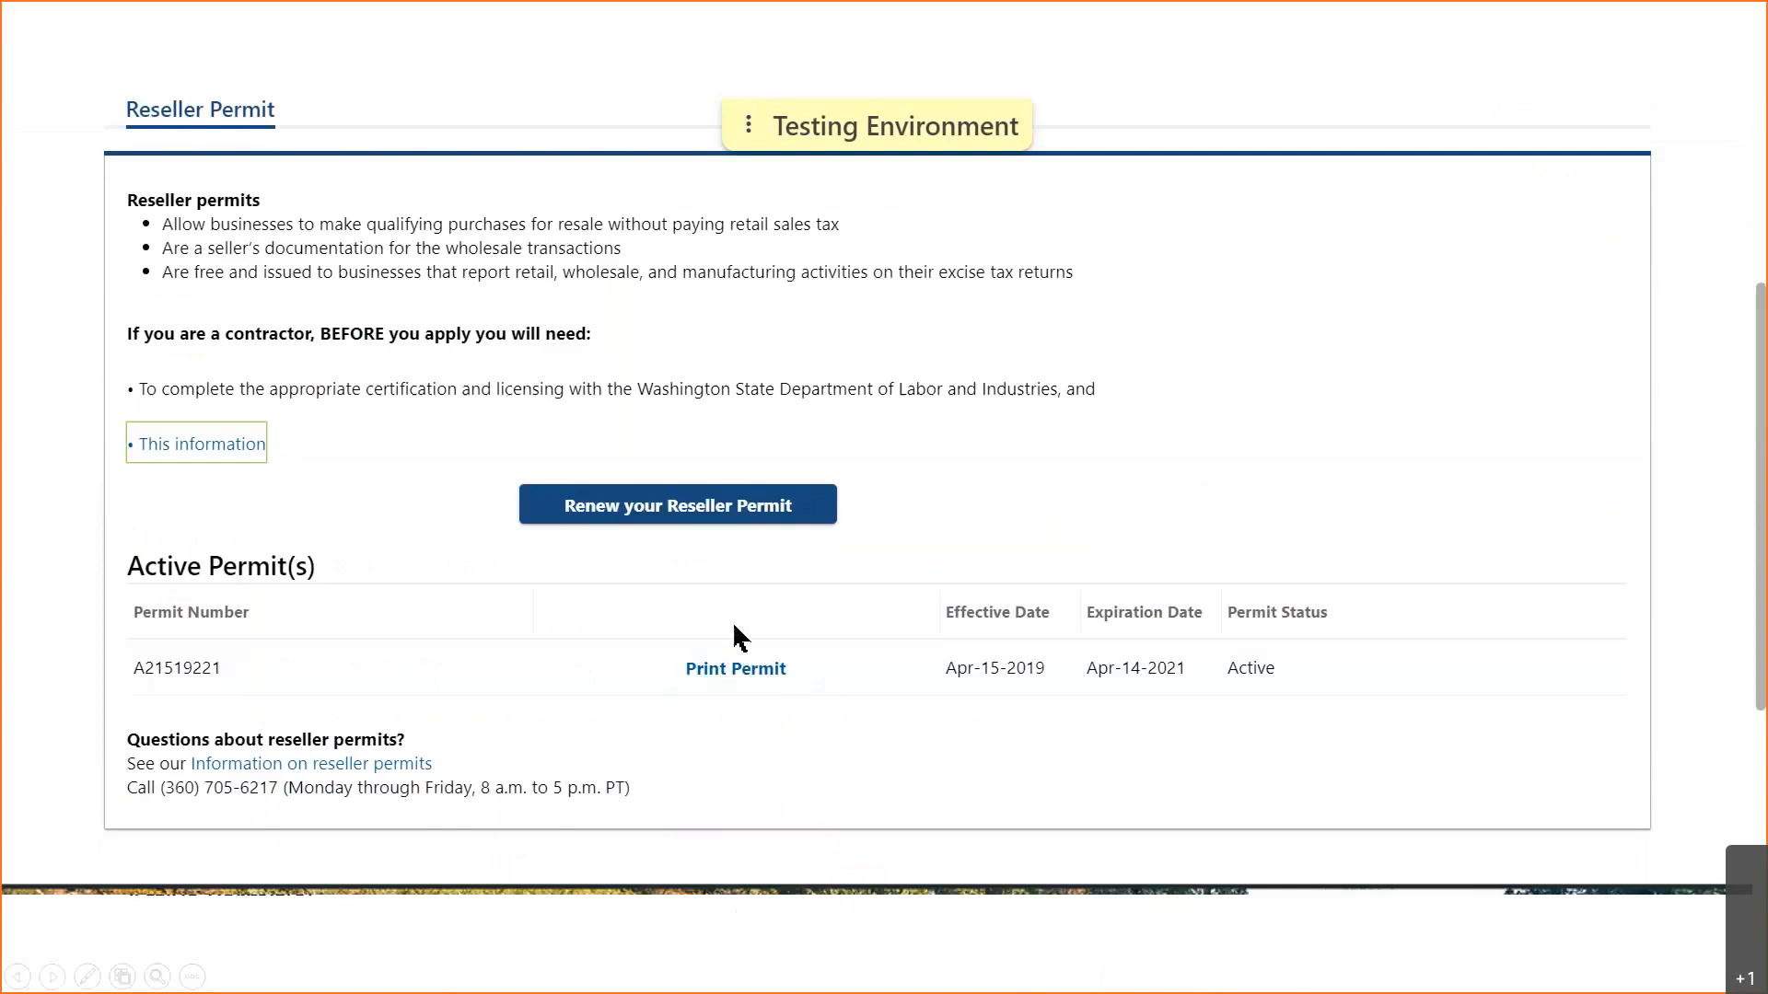
left_click(741, 676)
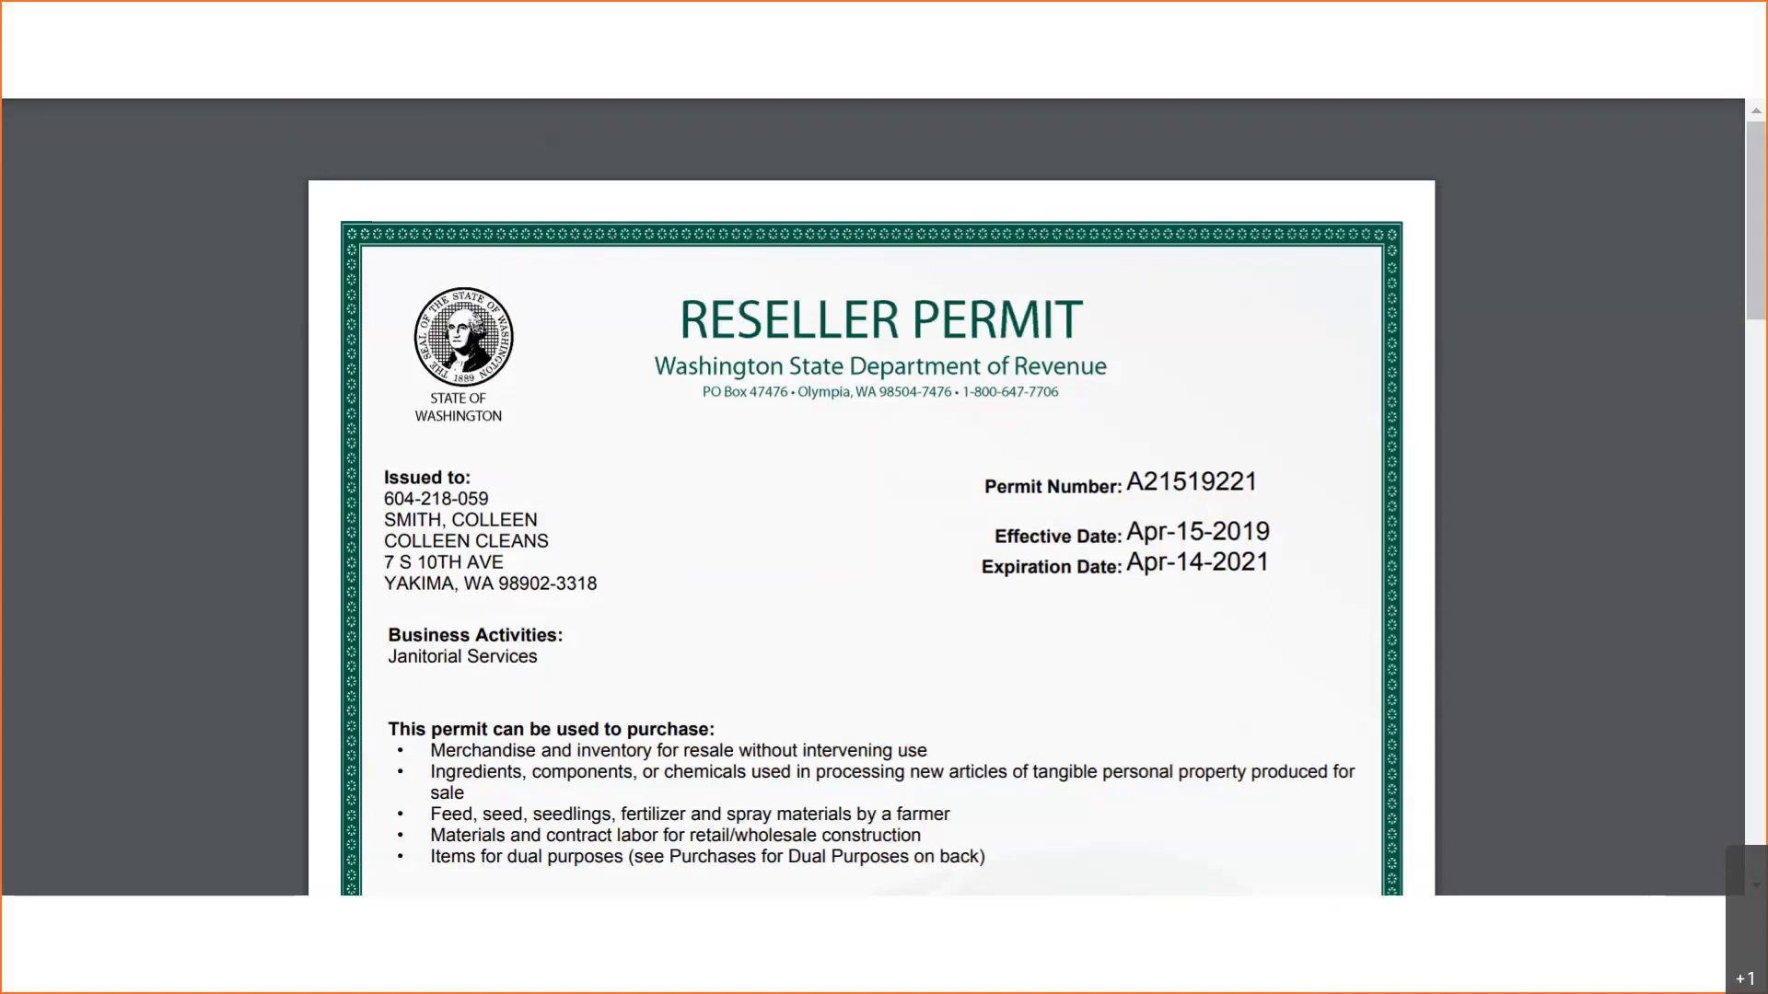
- Go back to the Summary showing the Annual 2020 Return submitted with a $0.00 balance
left_click(898, 920)
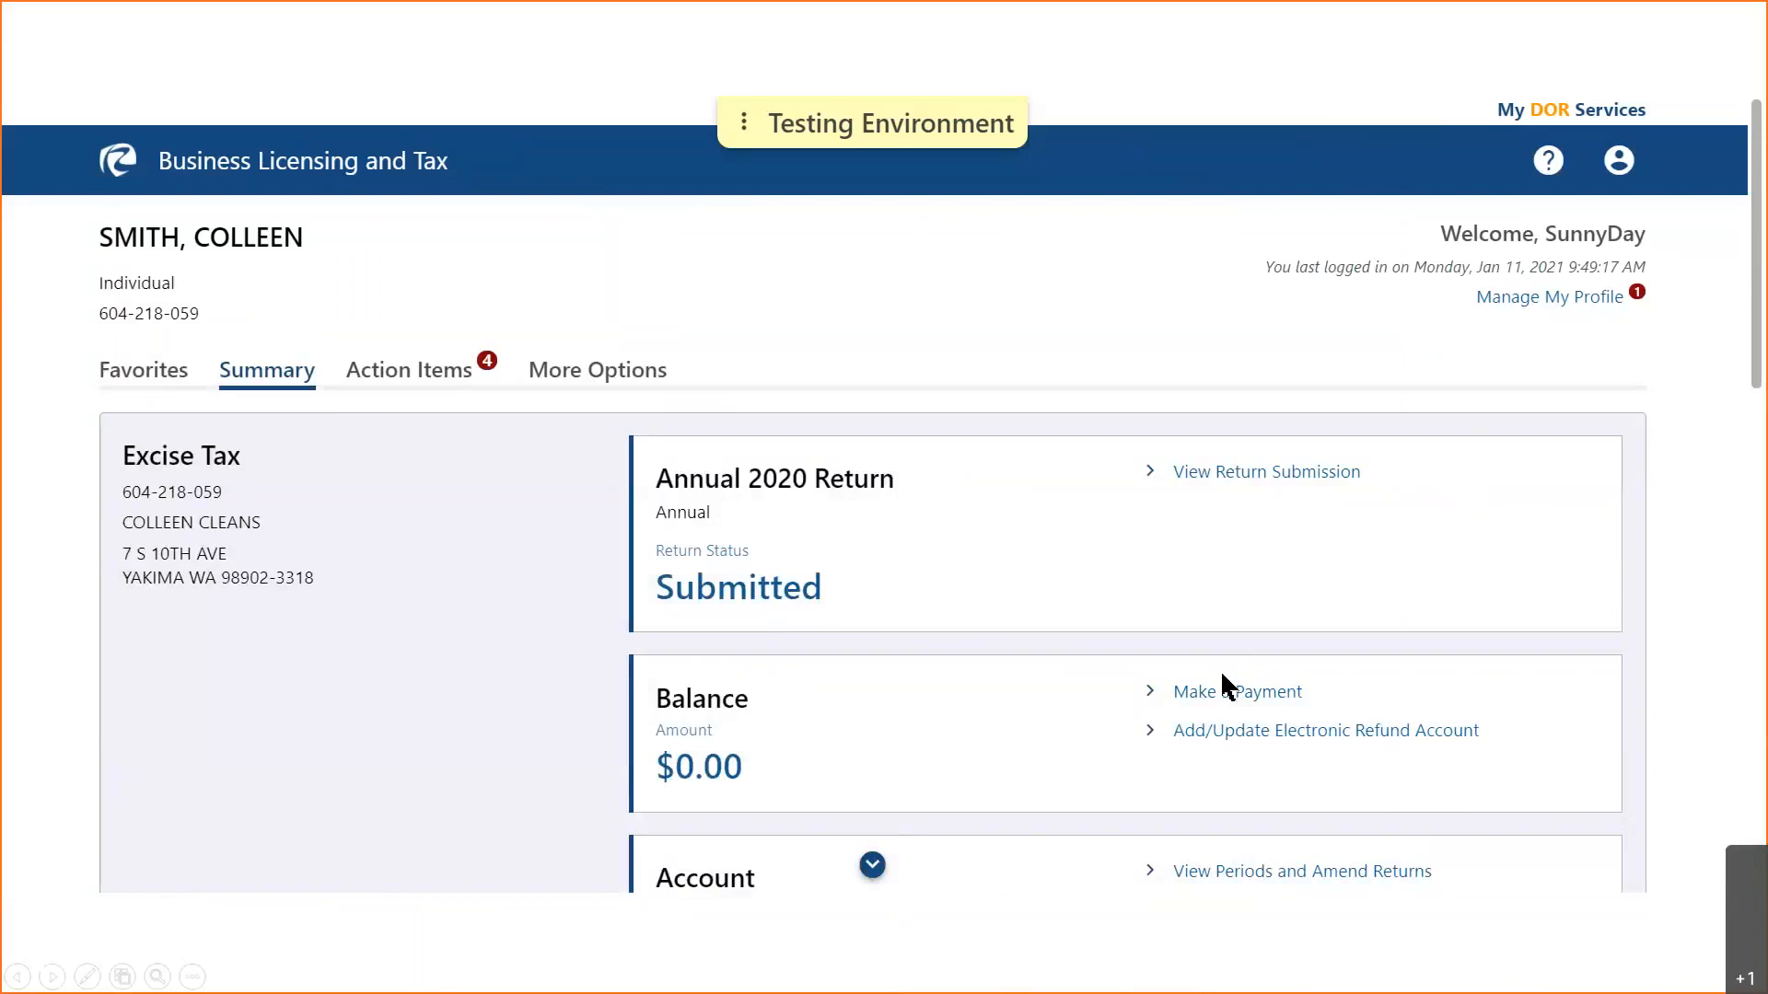
- Show the My Profile and Log Out options, then open My DOR Help from the help menu
left_click(1619, 200)
left_click(1625, 158)
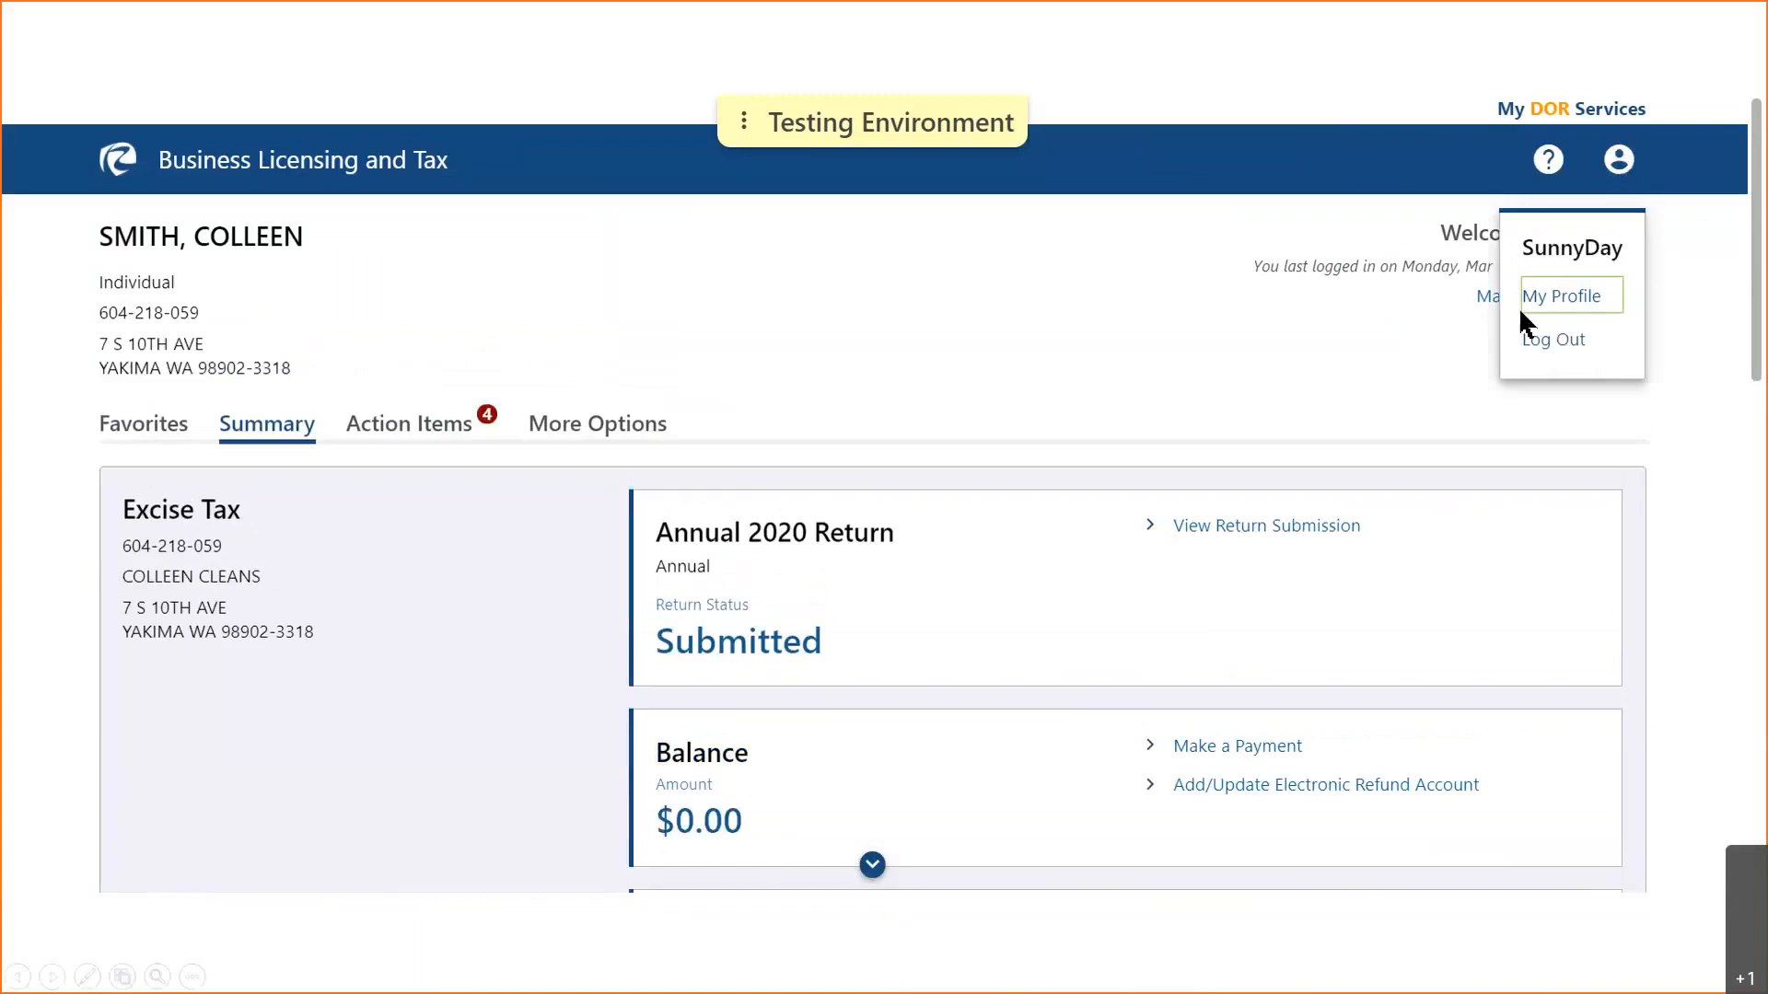
left_click(1552, 192)
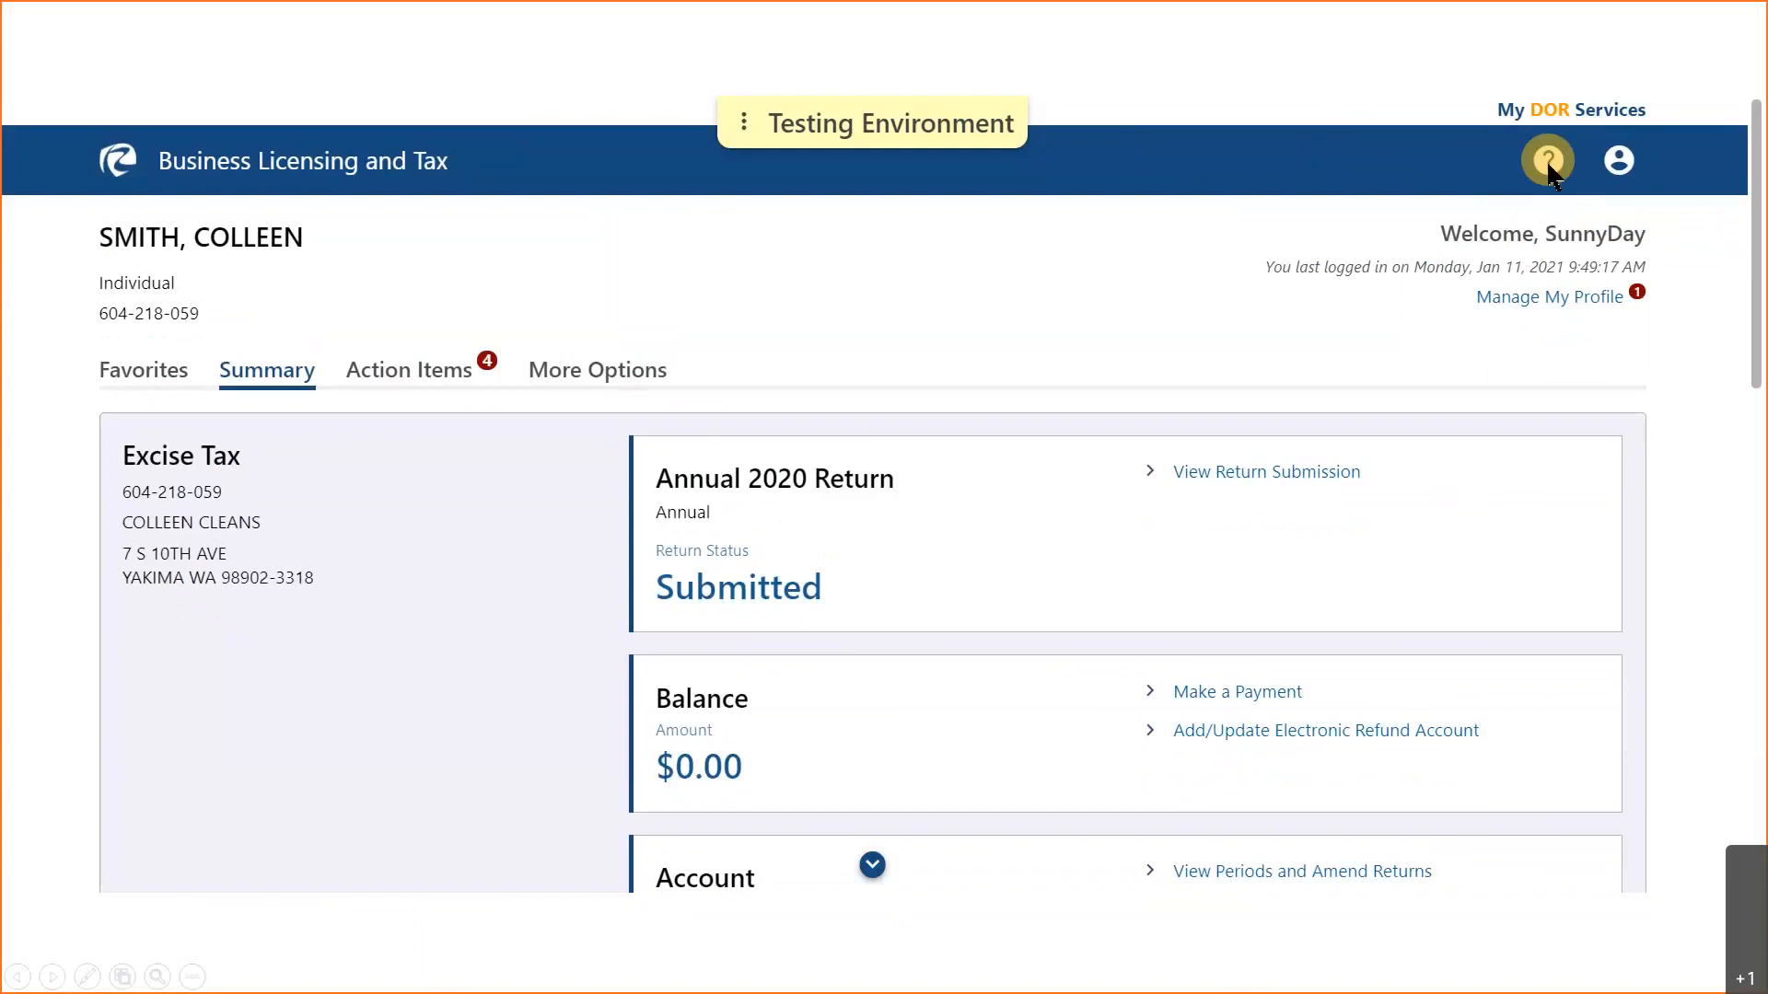
left_click(1553, 170)
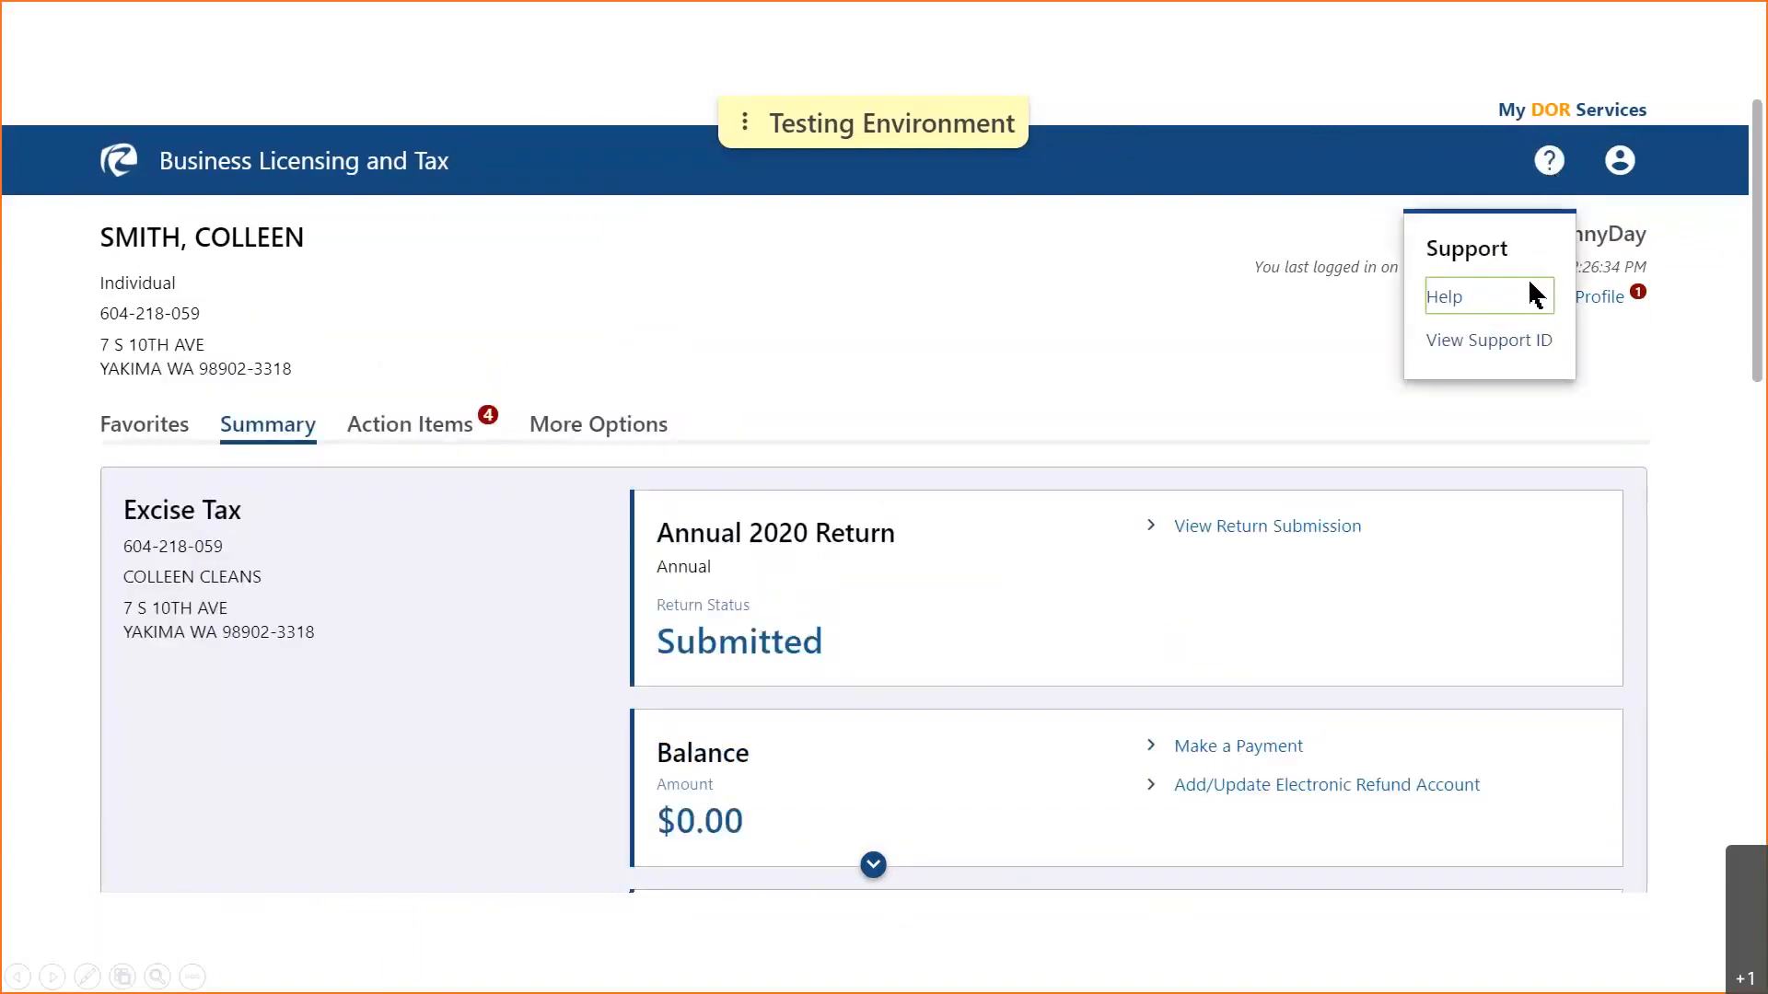
left_click(1446, 295)
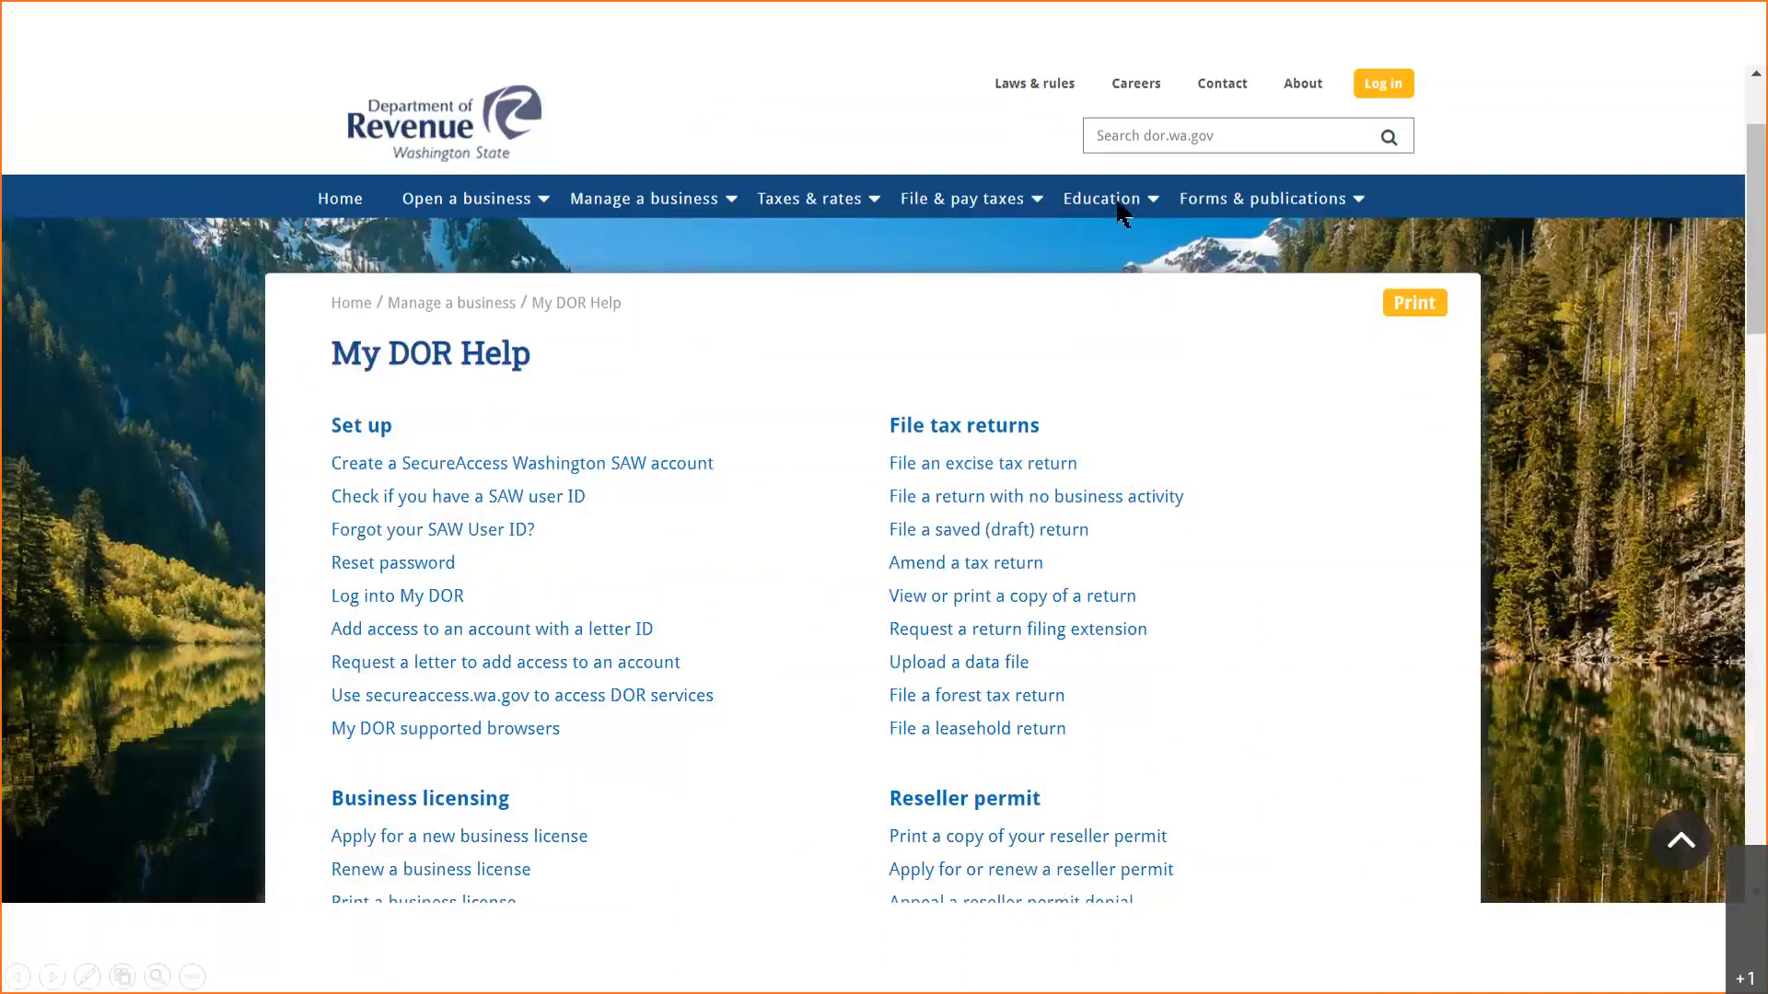
- Go from My DOR Help to the Business & occupation tax page, then advance to the Thank You slide
mouse_move(1121, 206)
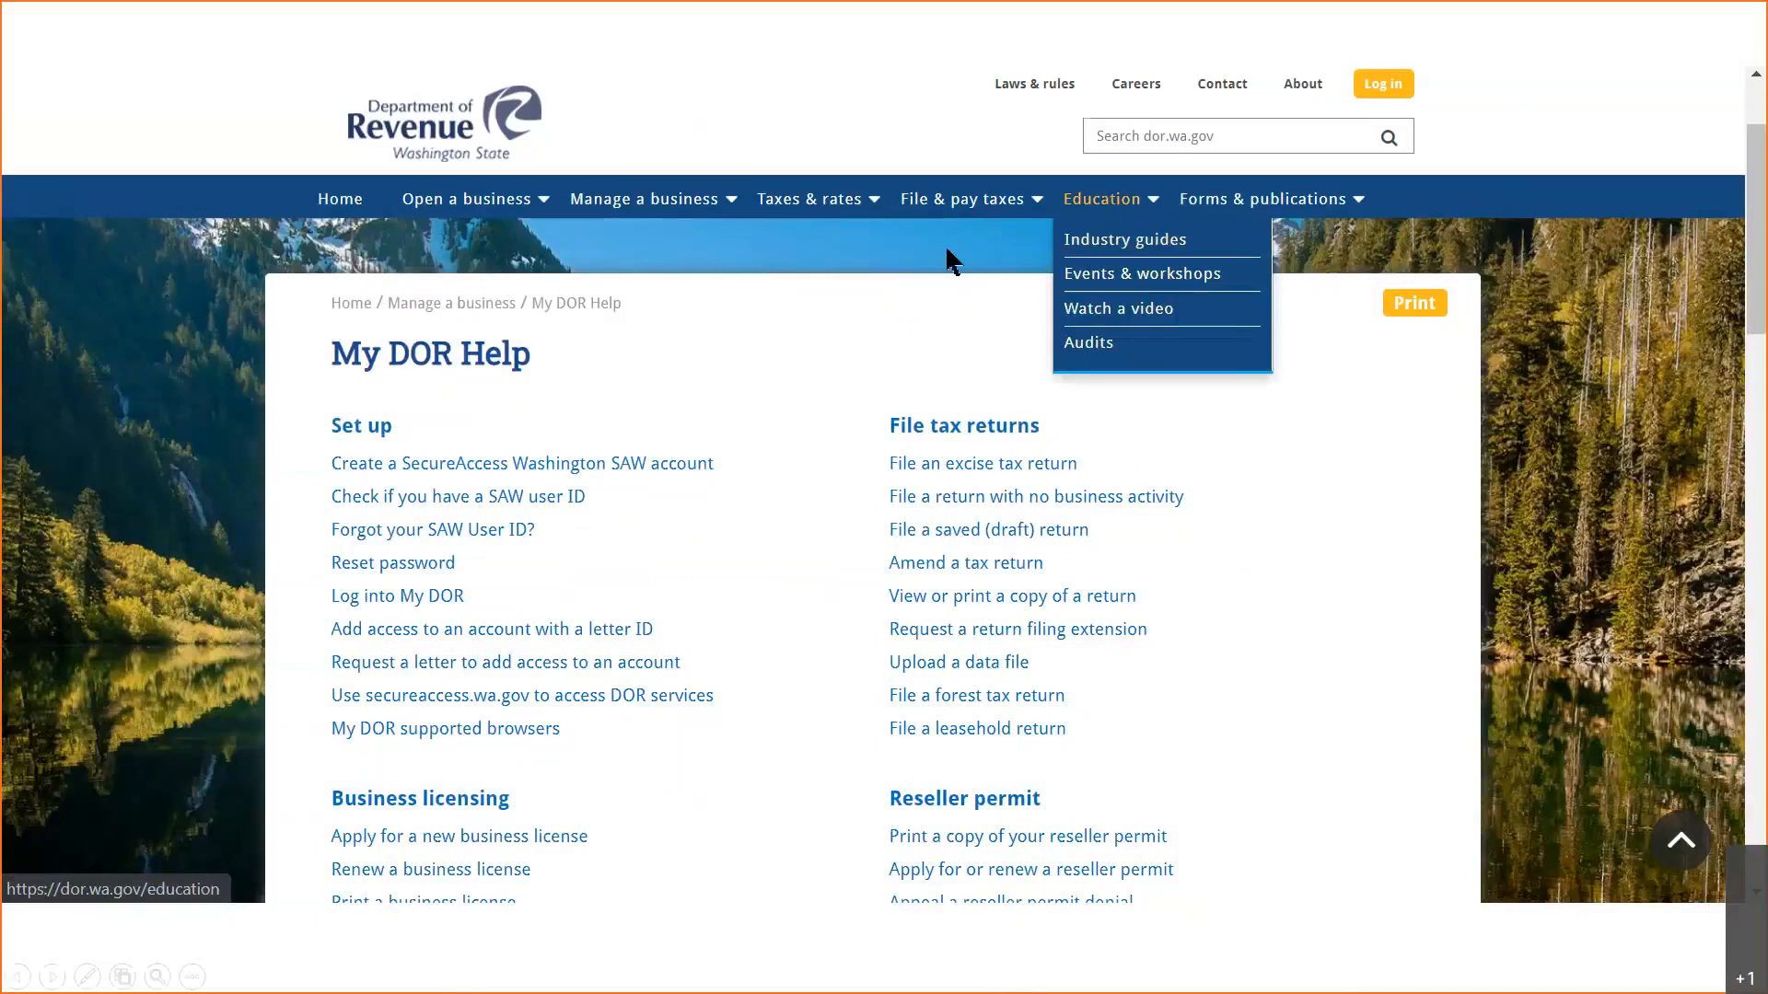
left_click(824, 199)
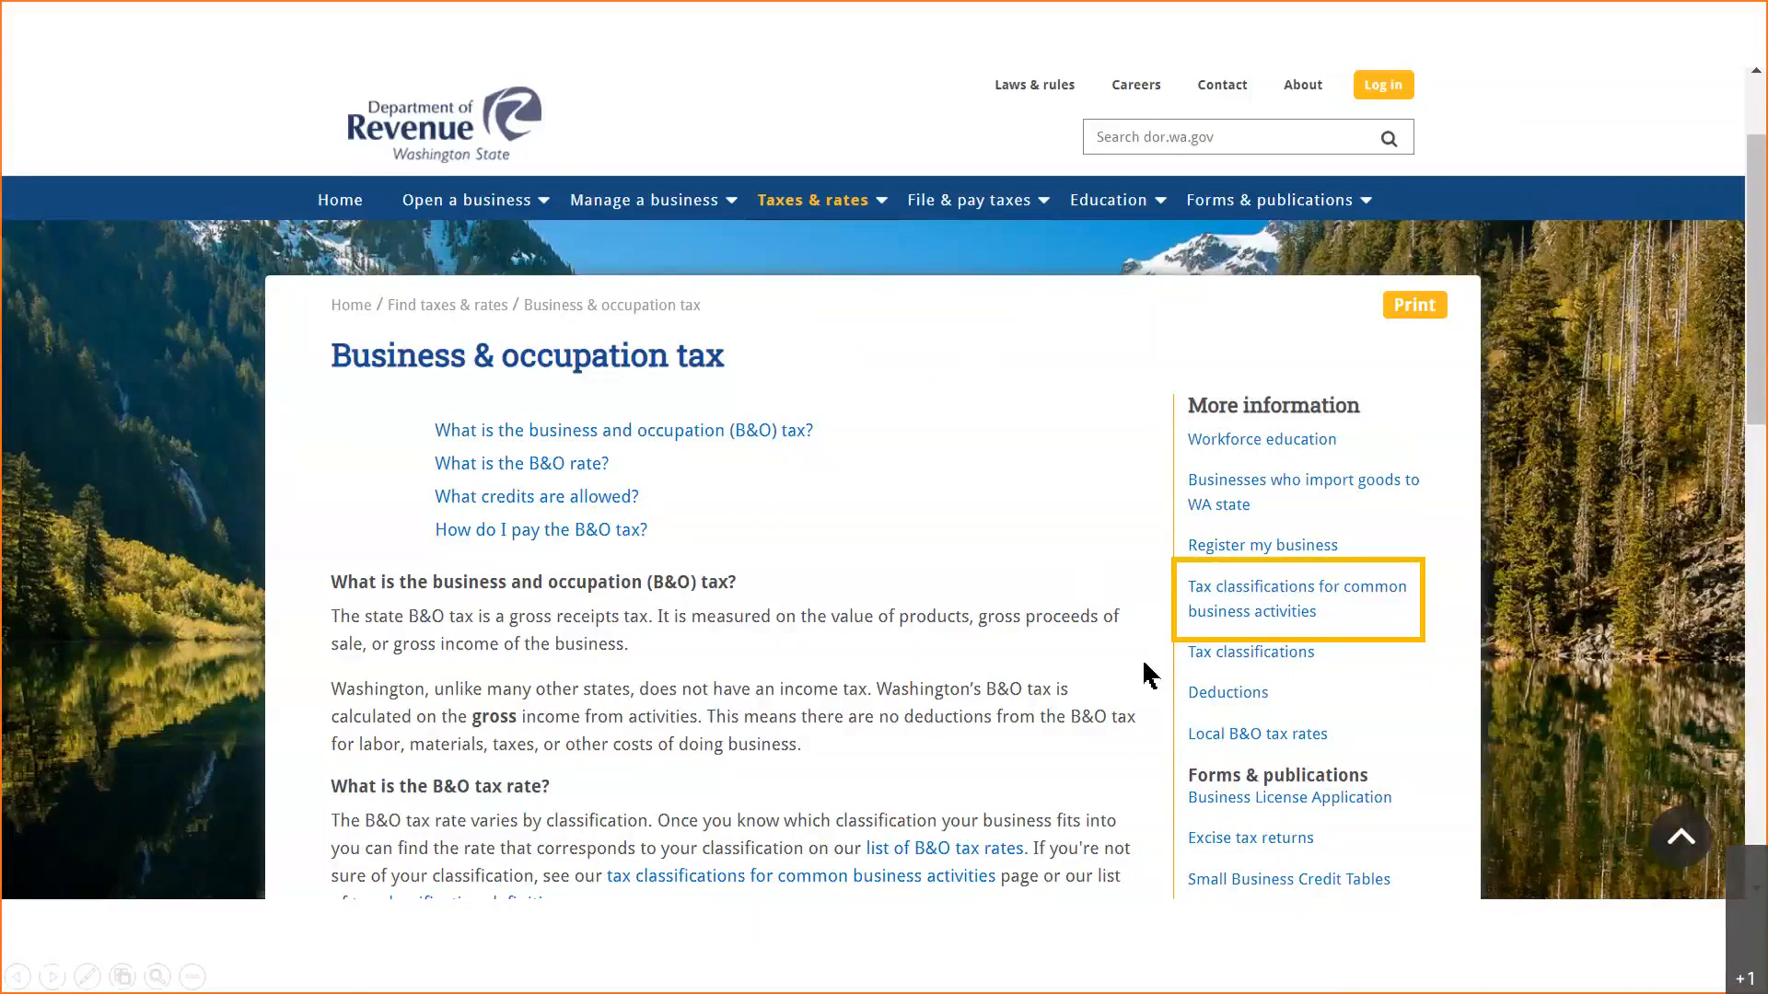
key("Right")
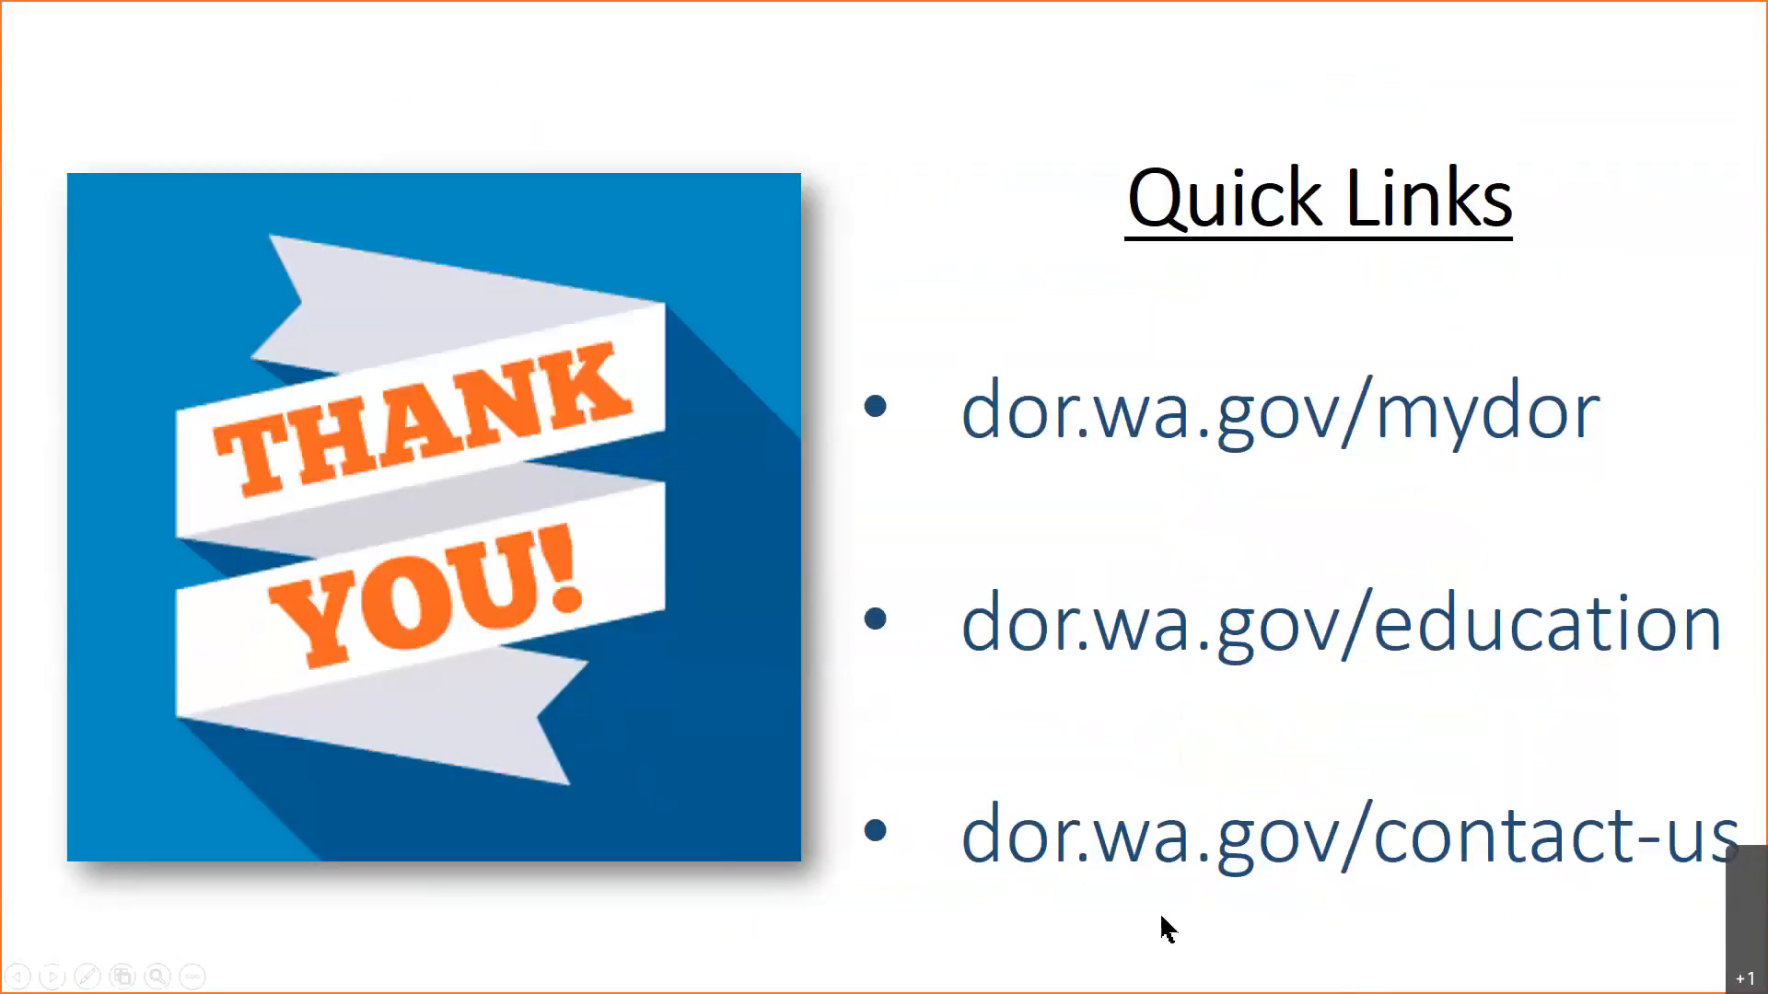